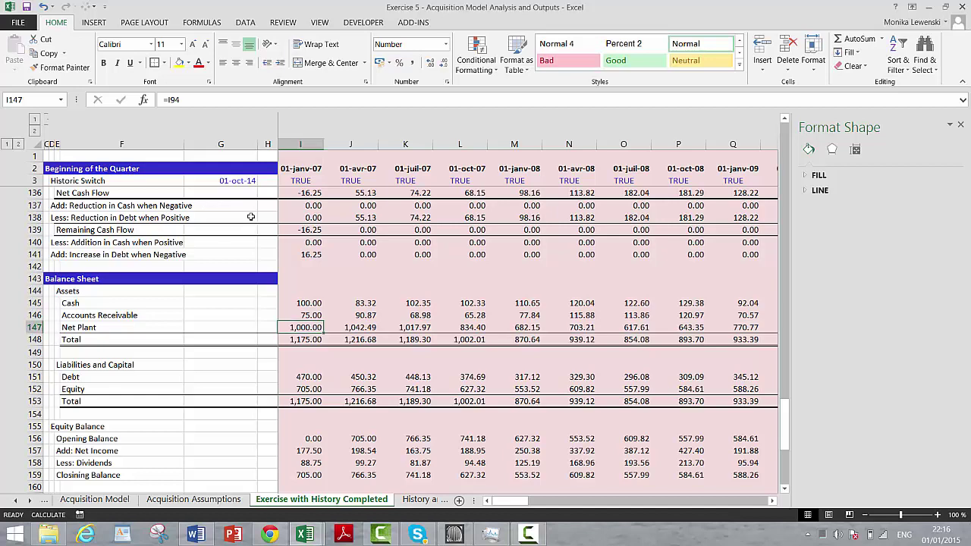
Save a copy of the workbook as "Exercise 6 - Acquisition Balance Sheet" in the same folder
key("F12")
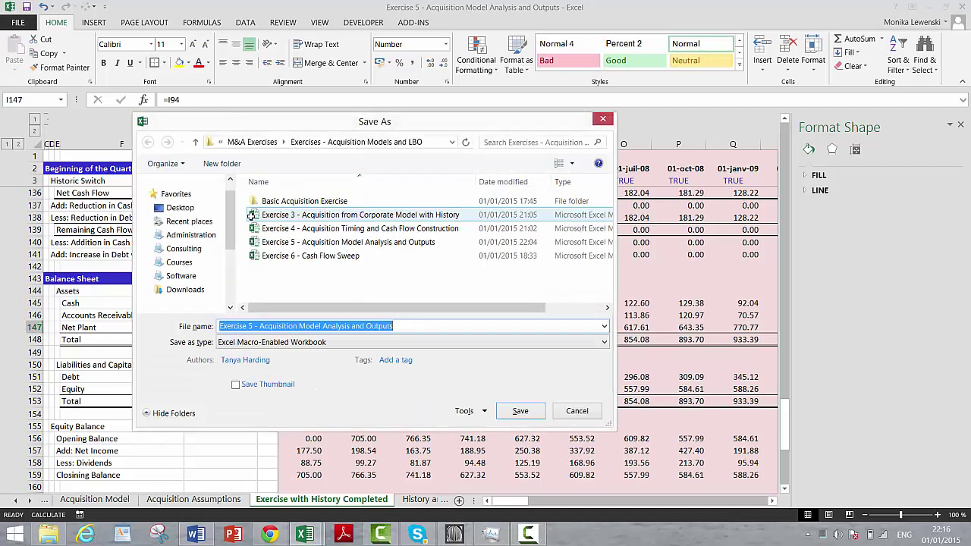
left_click(252, 326)
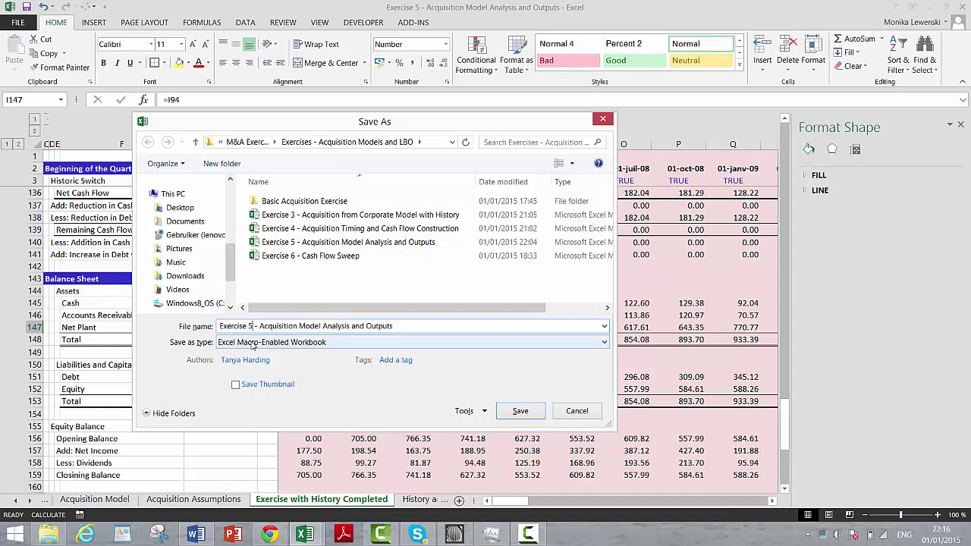
type("=")
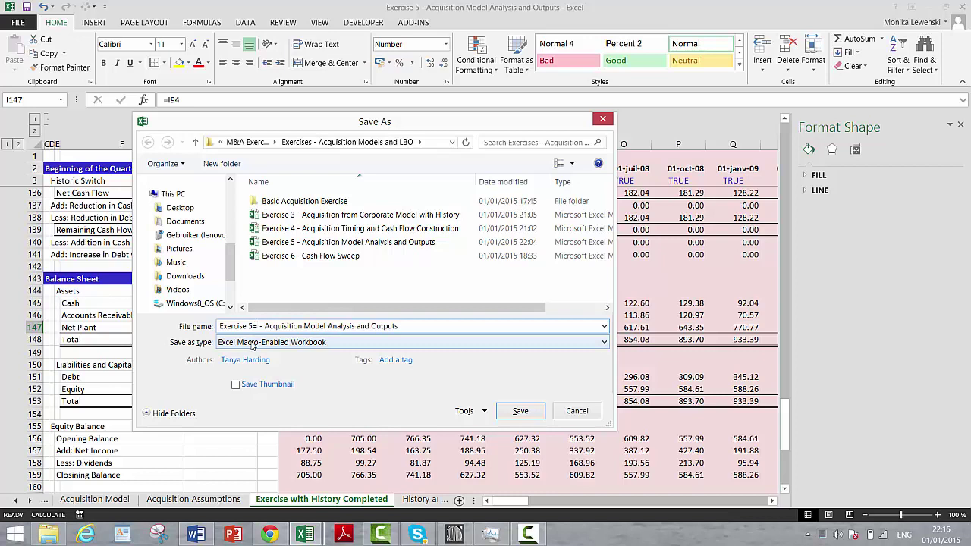
key("BackSpace")
type("6")
key("BackSpace")
key("BackSpace")
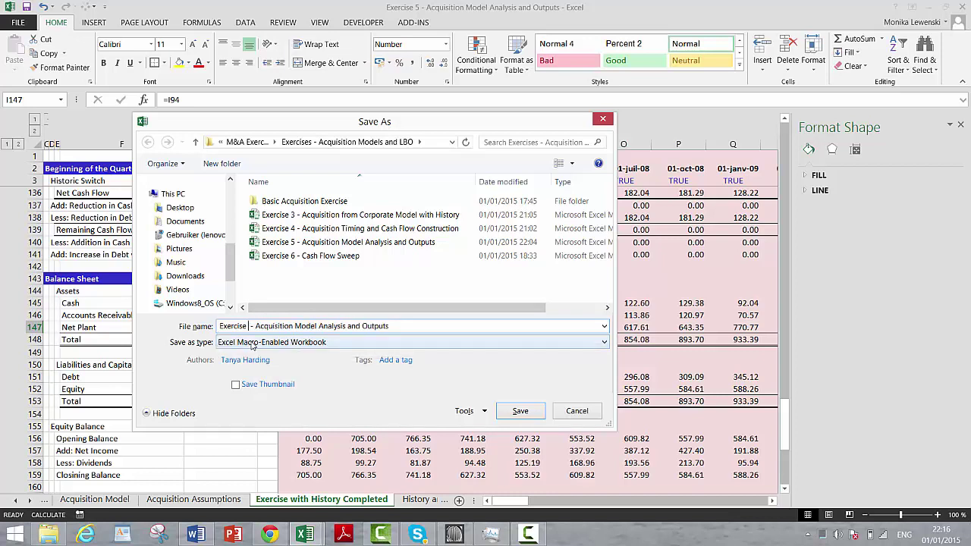
type("6")
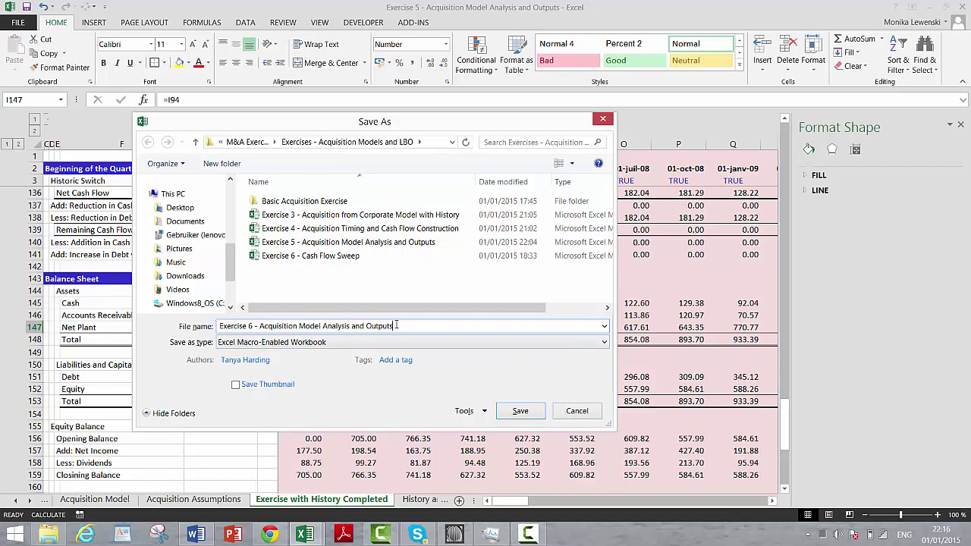
key("BackSpace")
key("BackSpace")
key("BackSpace")
key("BackSpace")
key("BackSpace")
key("BackSpace")
key("BackSpace")
key("BackSpace")
key("BackSpace")
key("BackSpace")
key("BackSpace")
key("BackSpace")
key("BackSpace")
key("BackSpace")
key("BackSpace")
key("BackSpace")
key("BackSpace")
key("BackSpace")
key("BackSpace")
key("BackSpace")
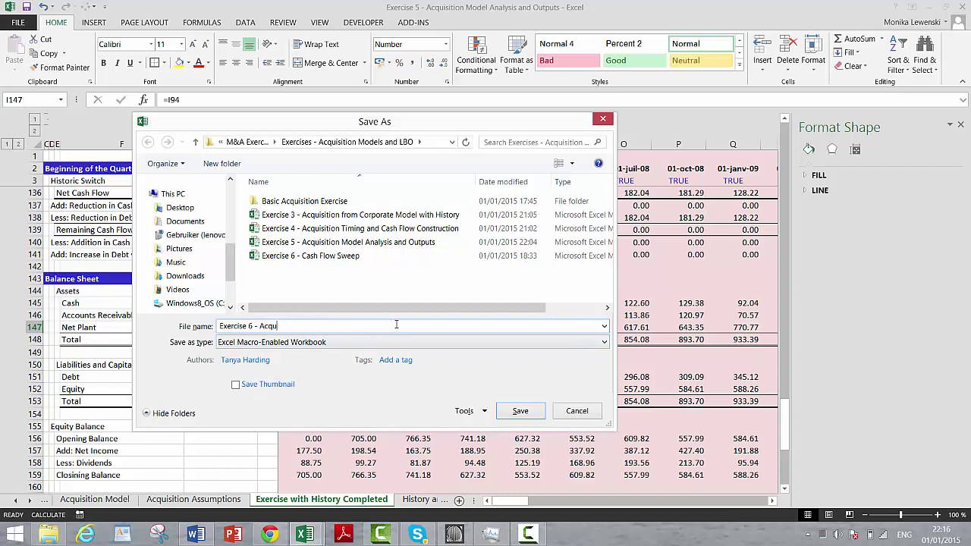
key("BackSpace")
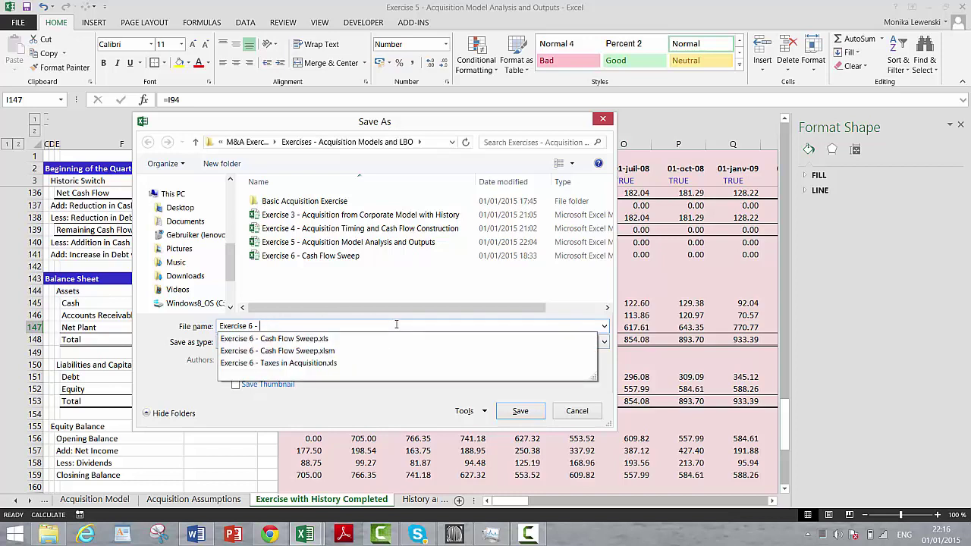
type("Acquisition Balanc")
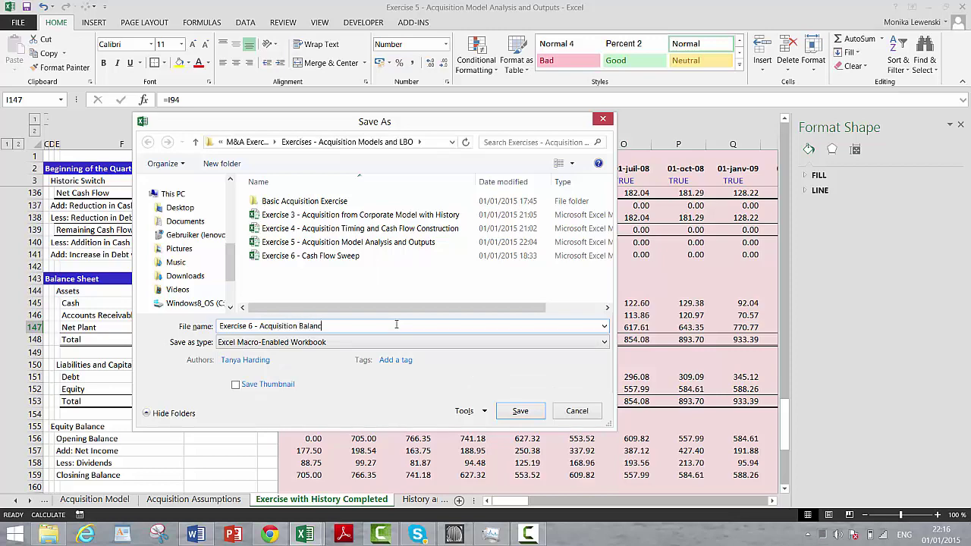
type("e Sheet")
key("Return")
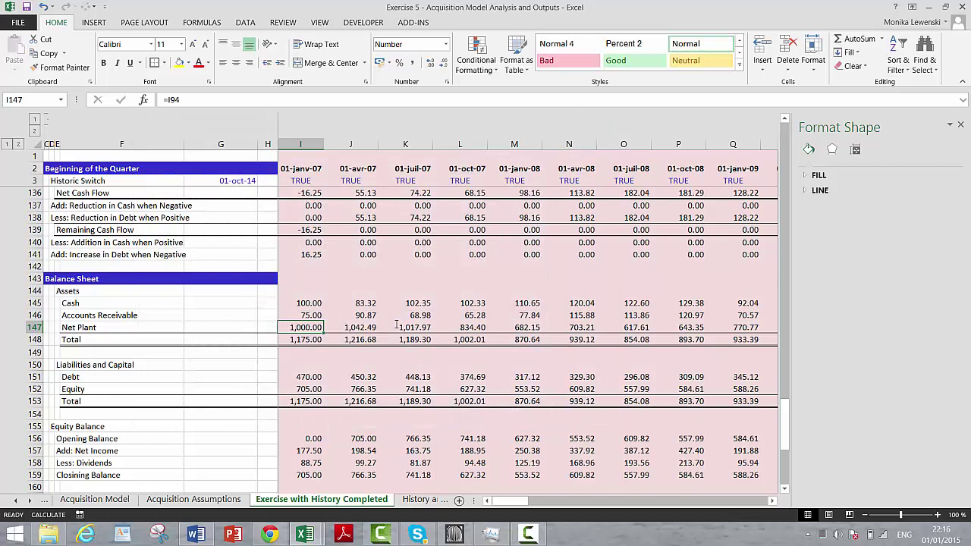
Look at the M&A Model Exercises list in the Website Pages workbook and return to the Exercise 6 workbook
key("ctrl+o")
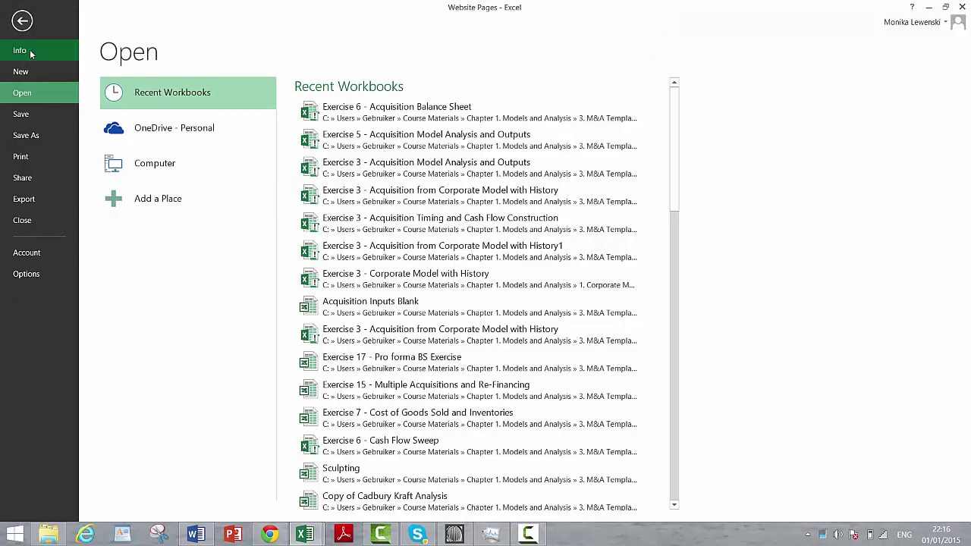
left_click(22, 21)
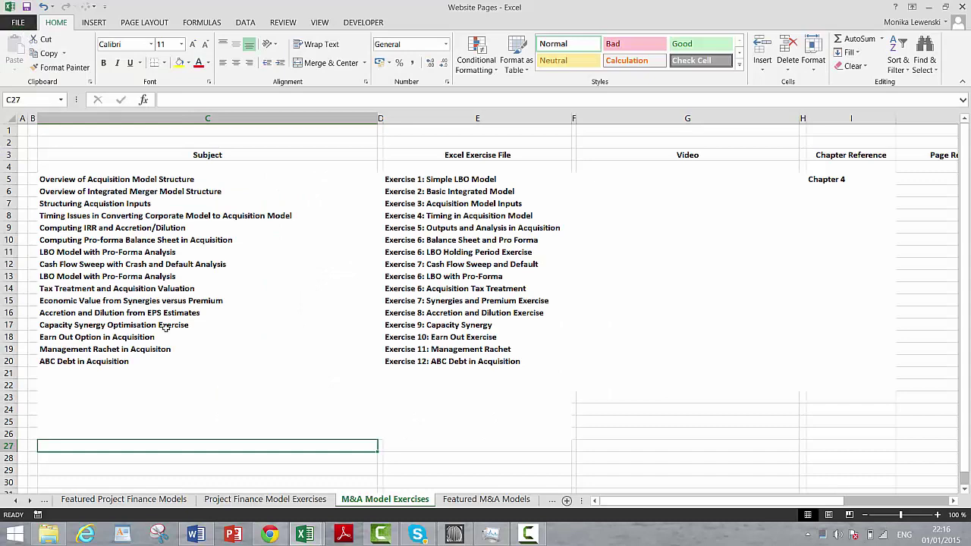
left_click(305, 535)
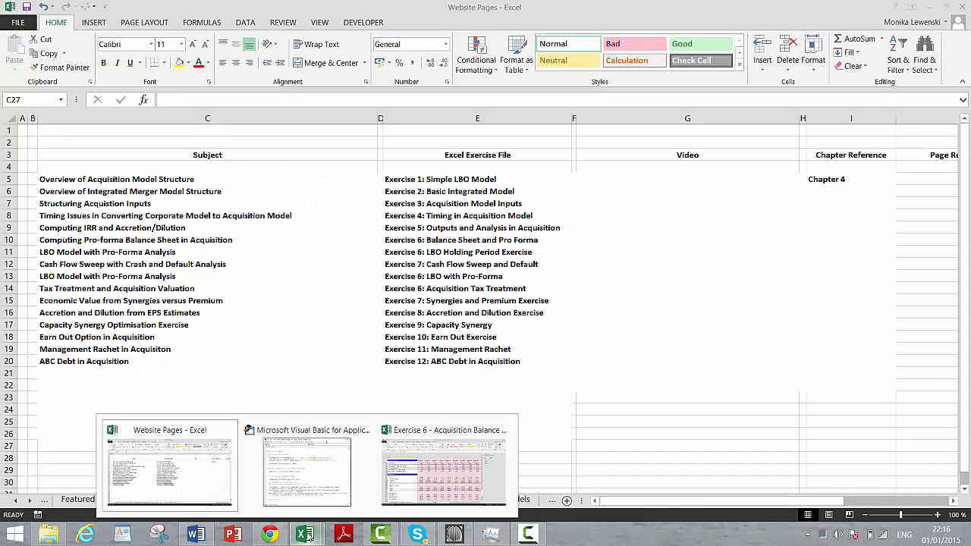
left_click(443, 476)
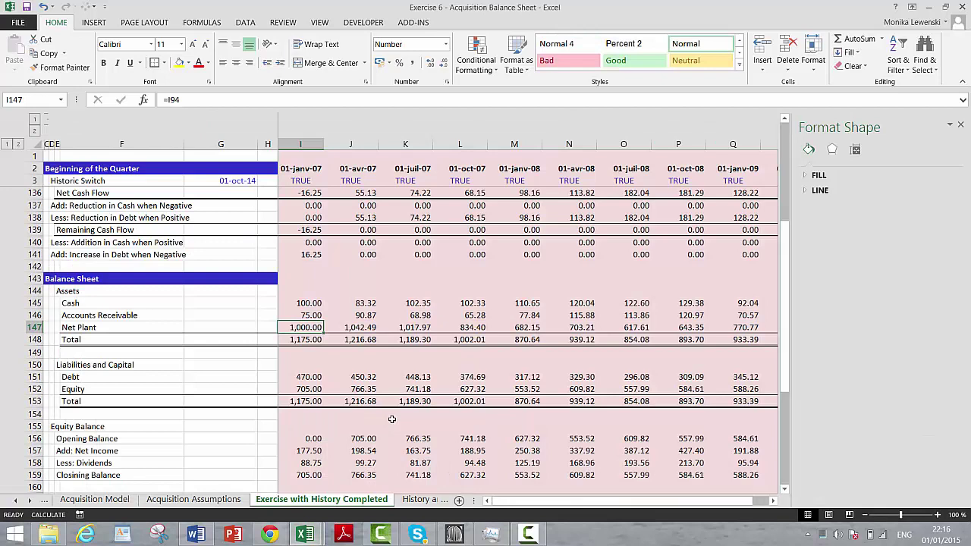
Go to cell B65 below Total Acquiror Shares on the Acquisition Assumptions sheet
key("ctrl+Page_Up")
key("Down")
key("Down")
key("Down")
key("Down")
key("Down")
key("Down")
key("Down")
key("Down")
key("Down")
key("Down")
key("Down")
key("Down")
key("Down")
key("Down")
key("Down")
key("Down")
key("Down")
key("Down")
key("Down")
key("Down")
key("Down")
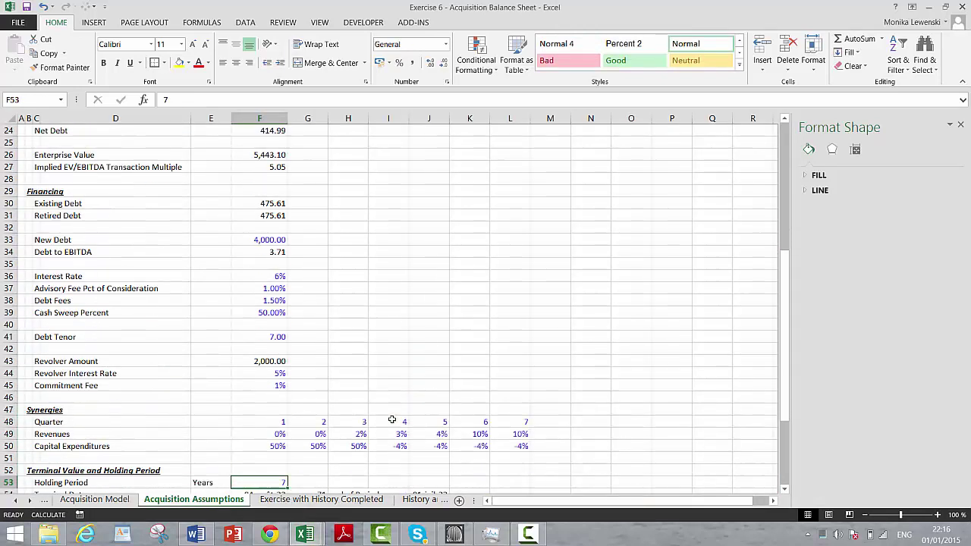
key("Up")
key("Up")
key("Up")
key("Up")
key("Up")
key("Up")
key("Up")
key("Up")
key("Up")
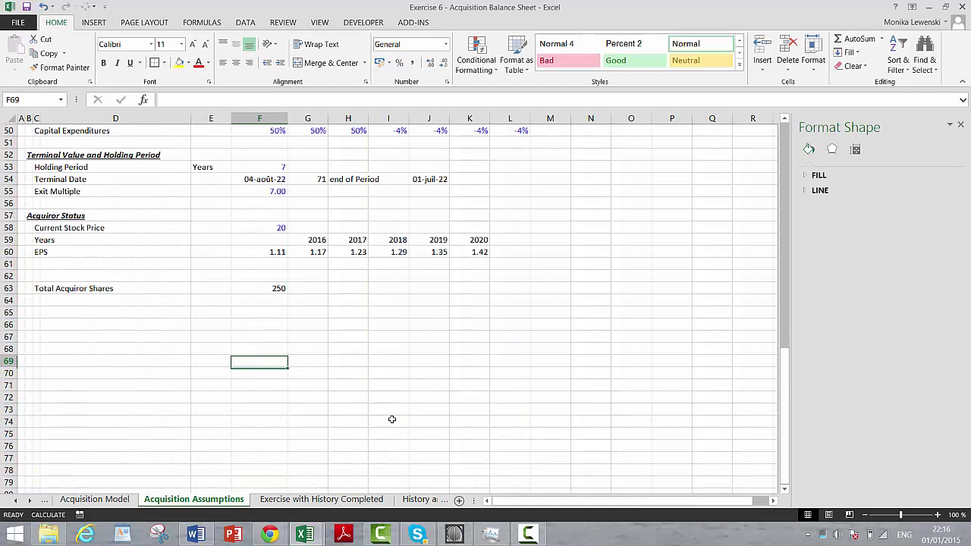
key("Left")
key("Left")
key("Left")
key("Left")
key("Left")
key("Up")
key("Up")
key("Right")
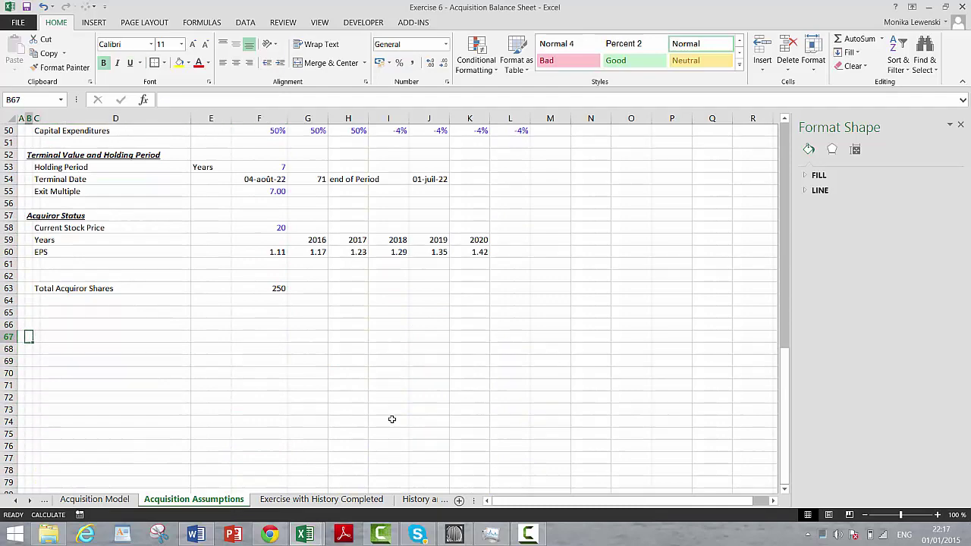
key("Up")
key("Up")
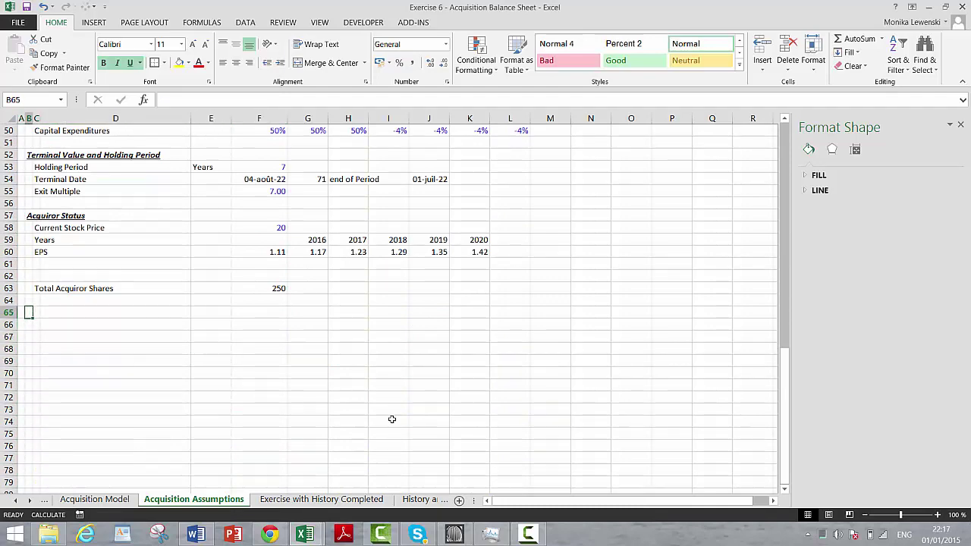
Copy the Sources and Uses labels in A34:D45 of the Acquisition Model sheet
key("ctrl+Page_Up")
key("Page_Up")
key("Page_Up")
key("Page_Up")
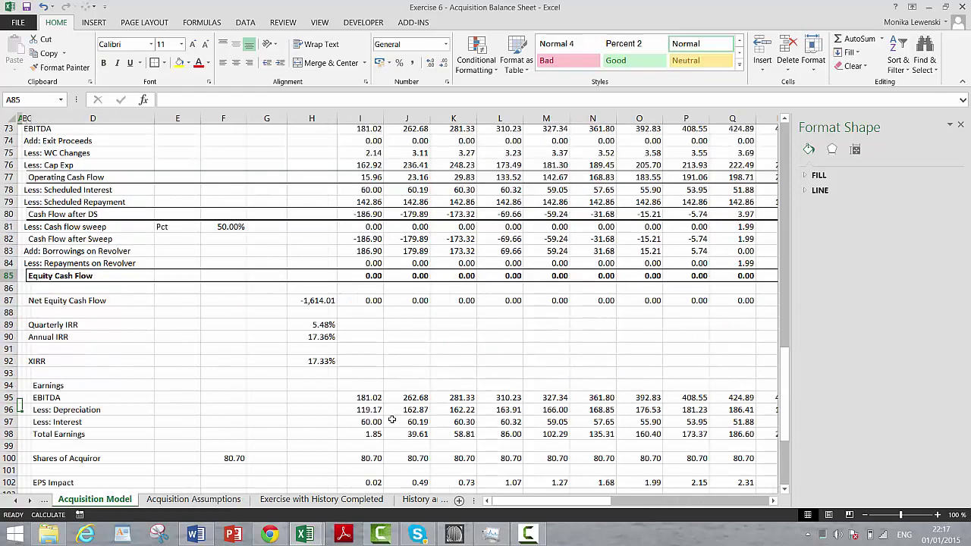
key("Page_Down")
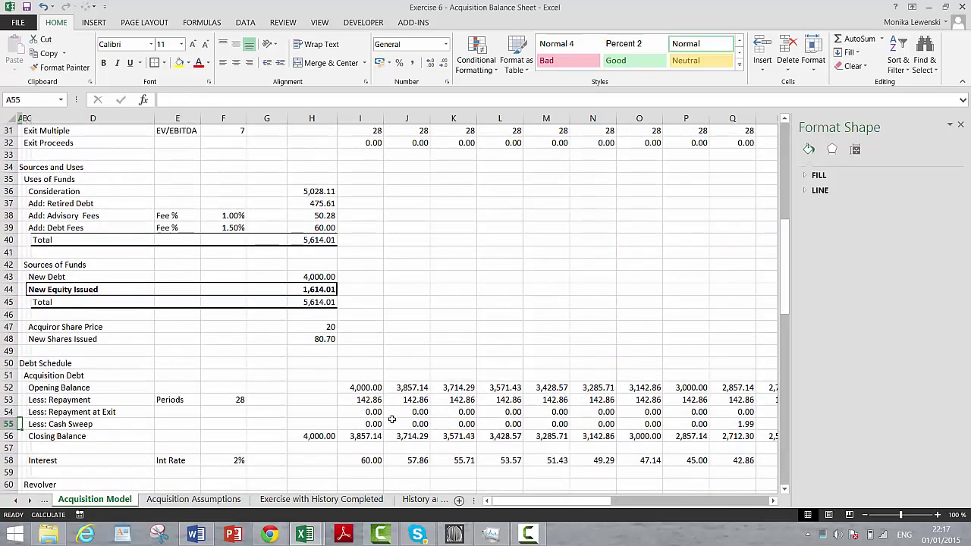
key("Up")
key("Up")
key("Up")
key("Up")
key("Up")
key("Up")
key("Up")
key("Up")
key("Up")
key("Up")
key("Up")
key("Up")
key("Up")
key("Up")
key("Up")
key("Up")
key("Up")
key("Up")
key("Up")
key("Up")
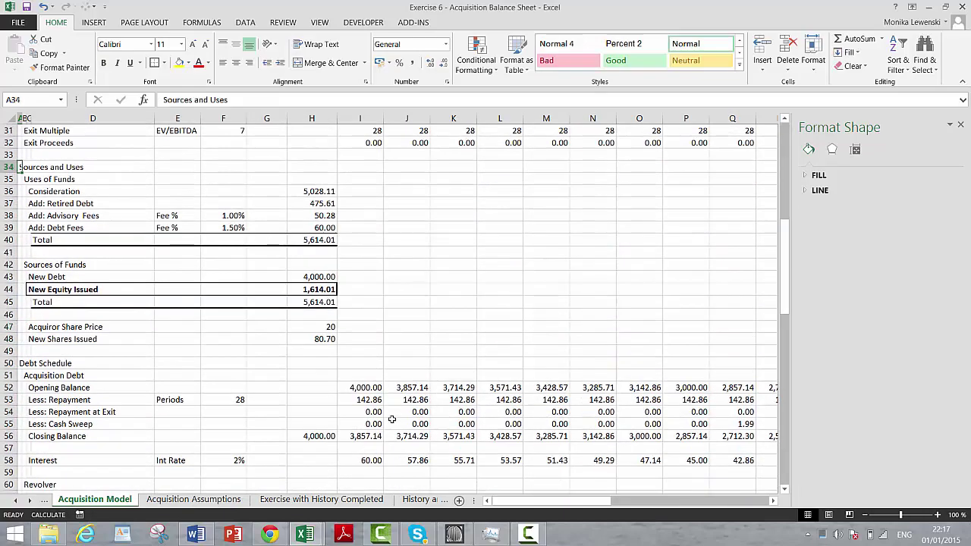
key("shift+Right")
key("shift+Right")
key("shift+Right")
key("shift+Down")
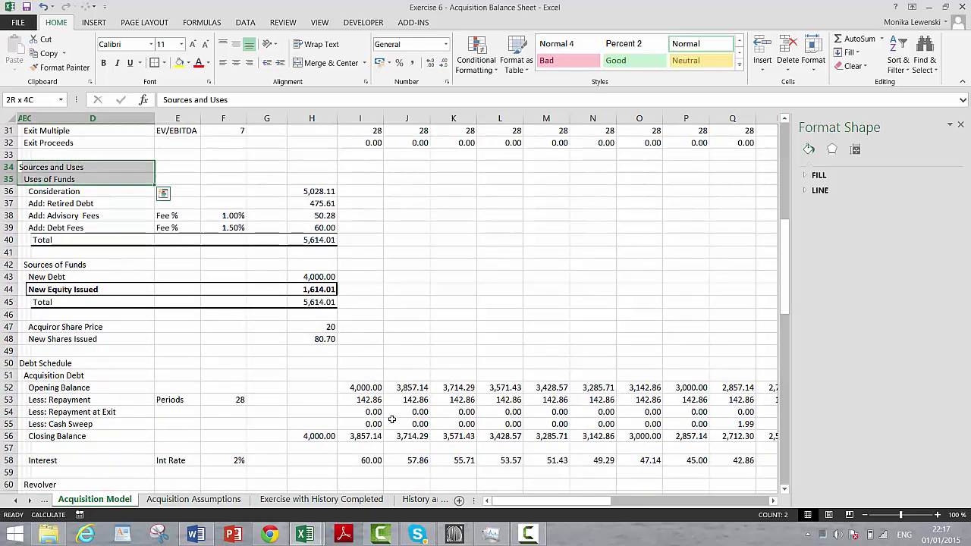
key("shift+Down")
key("shift+Down")
key("shift+Down")
key("shift+Down")
key("shift+Down")
key("shift+Down")
key("shift+Down")
key("shift+Down")
key("shift+Down")
key("shift+Down")
key("shift+Down")
key("shift+Down")
key("shift+Down")
key("shift+Up")
key("shift+Up")
key("shift+Up")
key("ctrl+c")
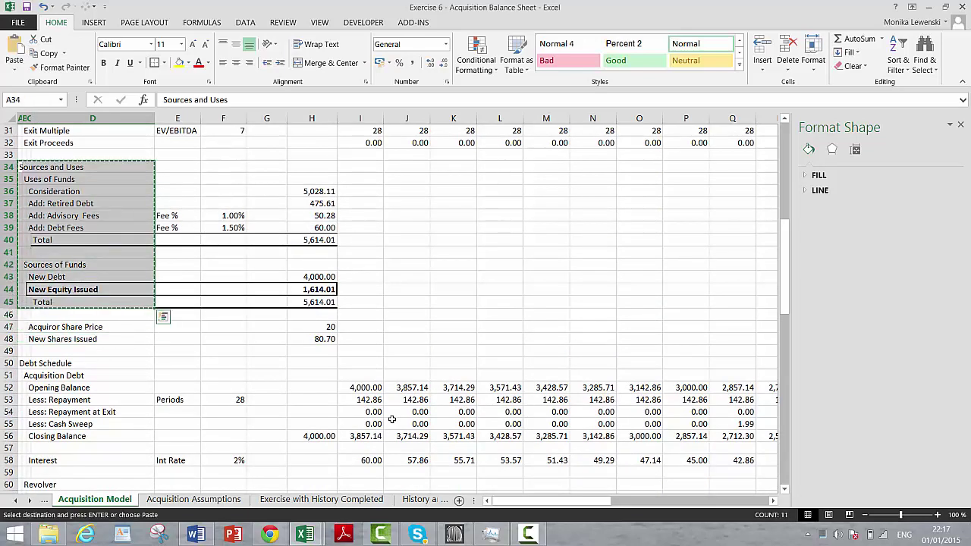
Paste the copied Sources and Uses labels into the Acquisition Assumptions sheet starting at B65
key("ctrl+Page_Down")
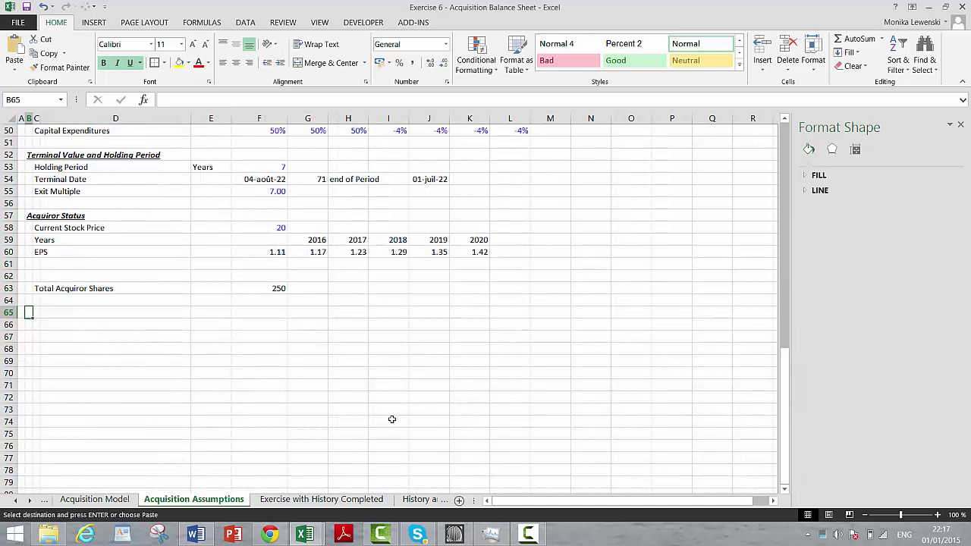
key("ctrl+v")
key("Right")
key("Right")
key("Right")
key("Right")
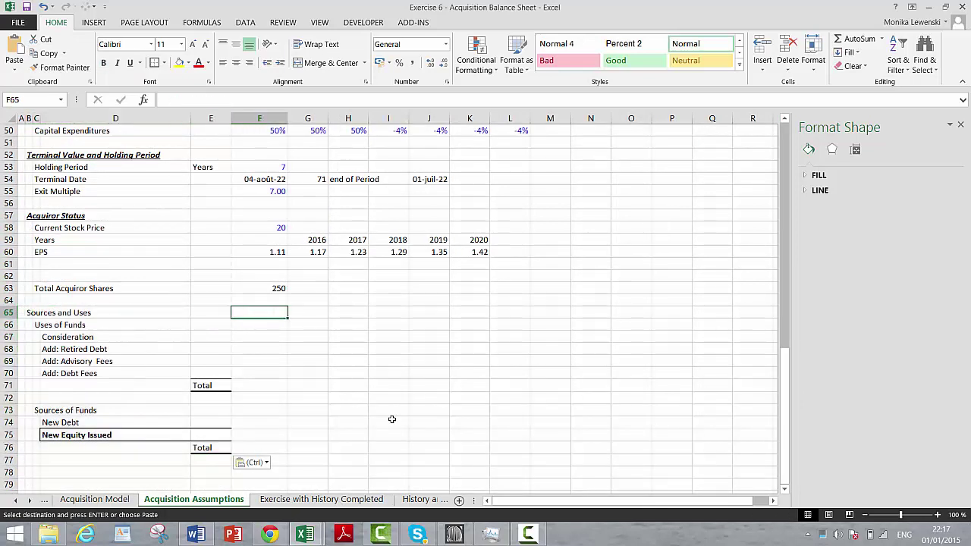
Shift the pasted Sources and Uses block B65:E76 one column over so it starts in A65
key("Left")
key("Left")
key("Left")
key("Left")
key("shift+Right")
key("shift+Right")
key("shift+Right")
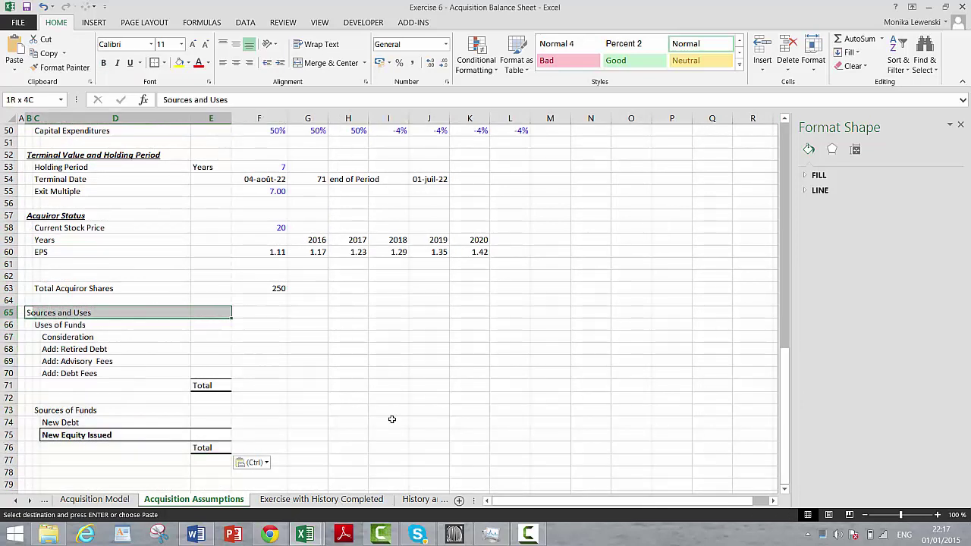
key("shift+Down")
key("shift+Down")
key("shift+Down")
key("shift+Down")
key("shift+Down")
key("shift+Down")
key("shift+Down")
key("shift+Down")
key("shift+Down")
key("shift+Down")
key("shift+Down")
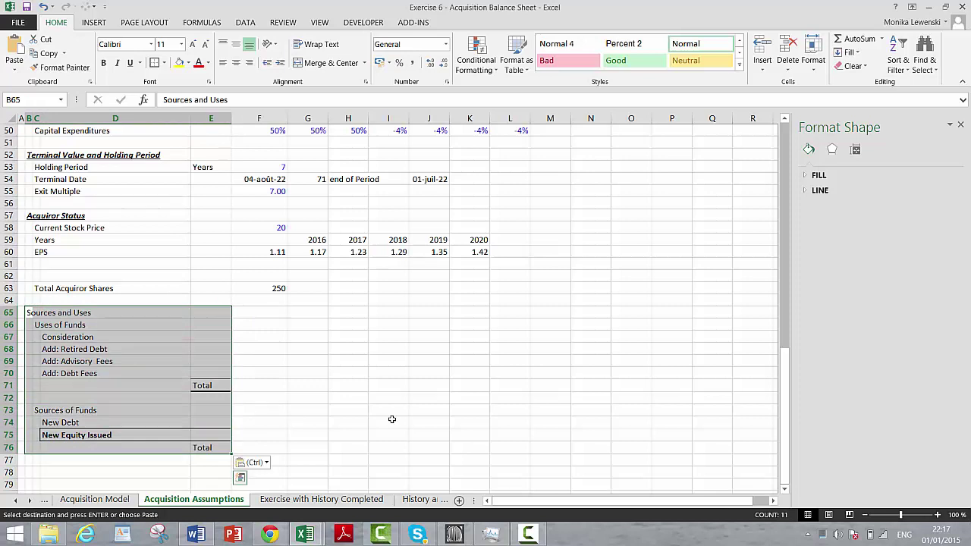
key("ctrl+z")
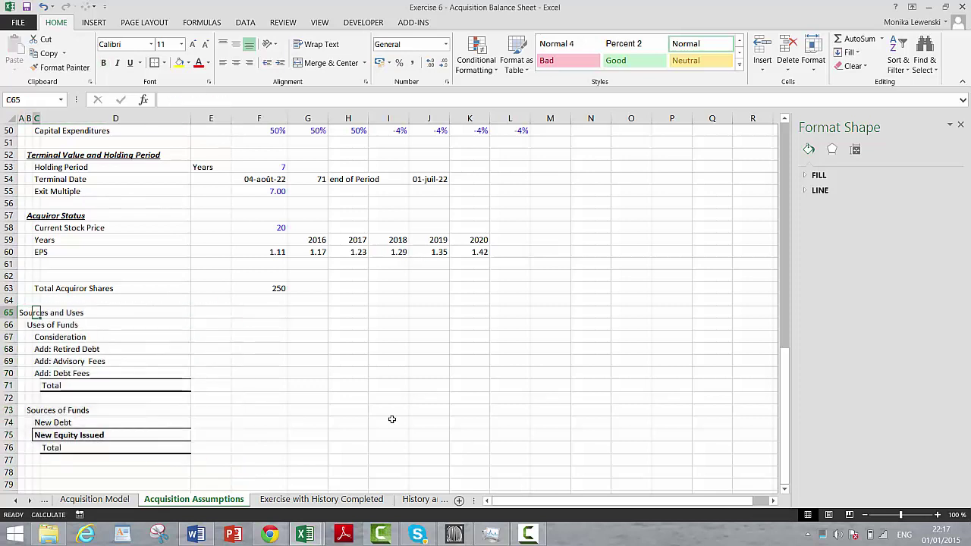
Link the Consideration amount in F67 of Acquisition Assumptions to cell H36 of the Acquisition Model sheet
key("Down")
key("Down")
key("Right")
key("Right")
key("Right")
type("=")
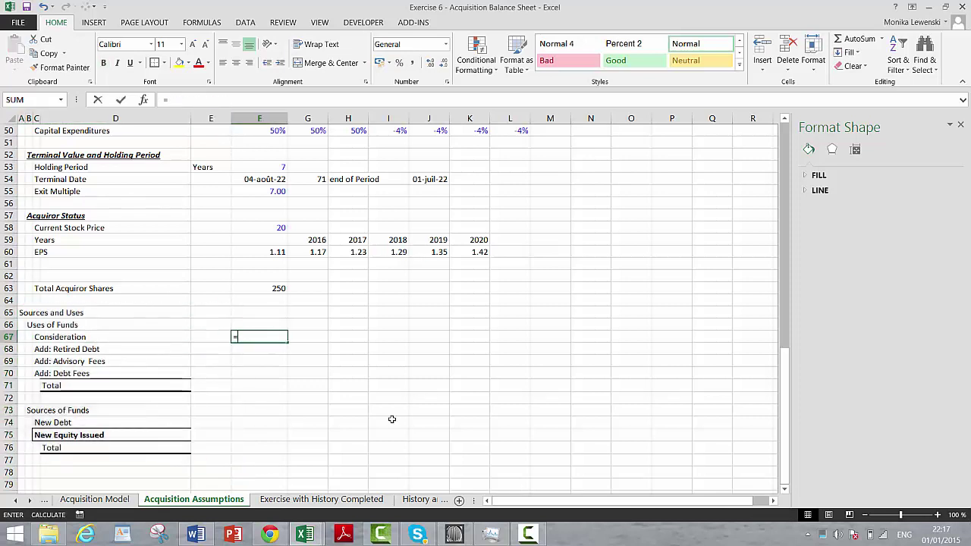
key("ctrl+Page_Up")
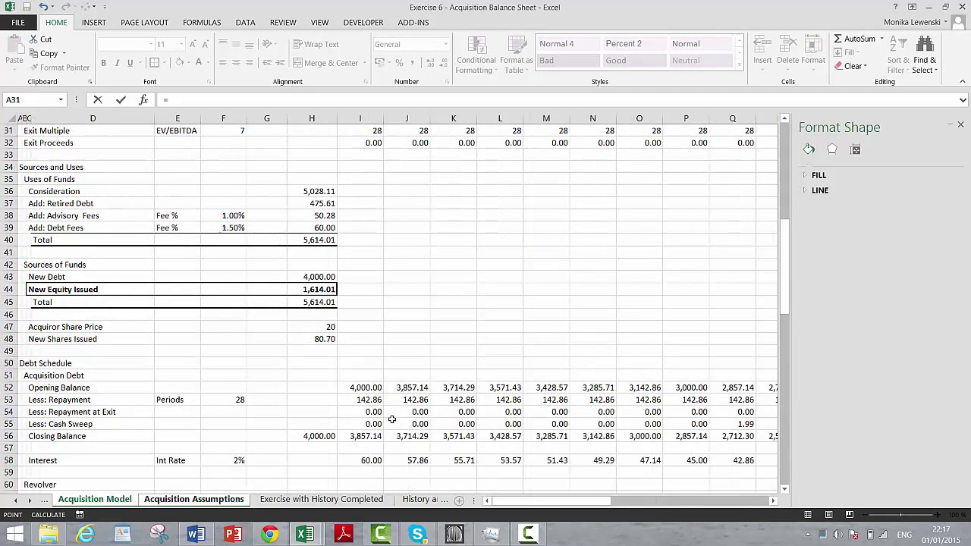
left_click(310, 192)
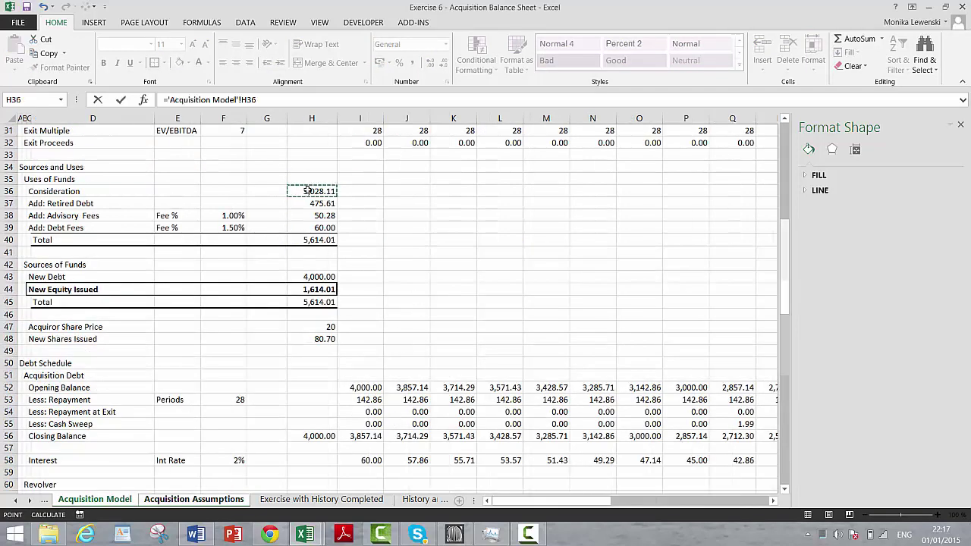
key("Return")
key("Up")
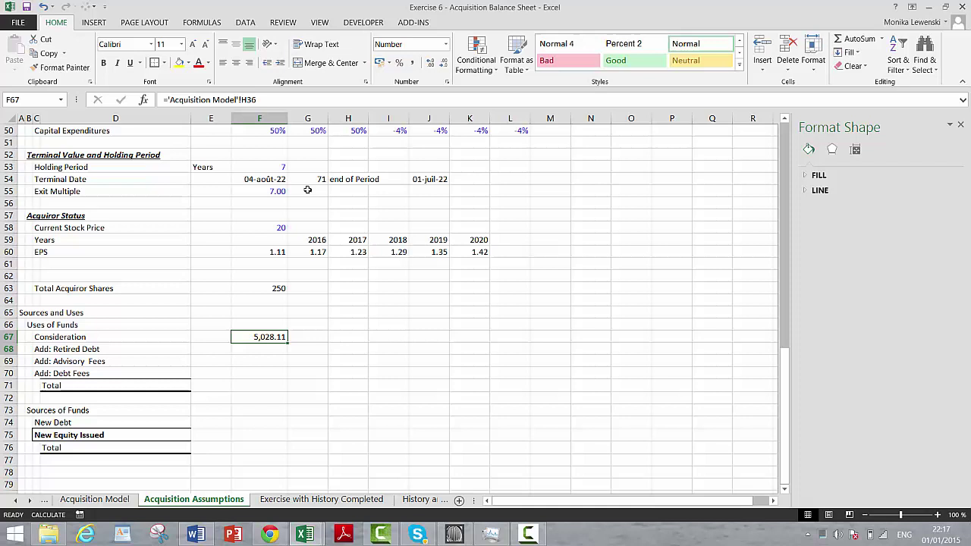
Fill the Consideration link in F67 down through F76 for the rest of the Sources and Uses table
key("shift+Down")
key("shift+Down")
key("shift+Down")
key("shift+Down")
key("shift+Down")
key("shift+Down")
key("shift+Down")
key("shift+Down")
key("shift+Down")
key("shift+Down")
key("shift+Up")
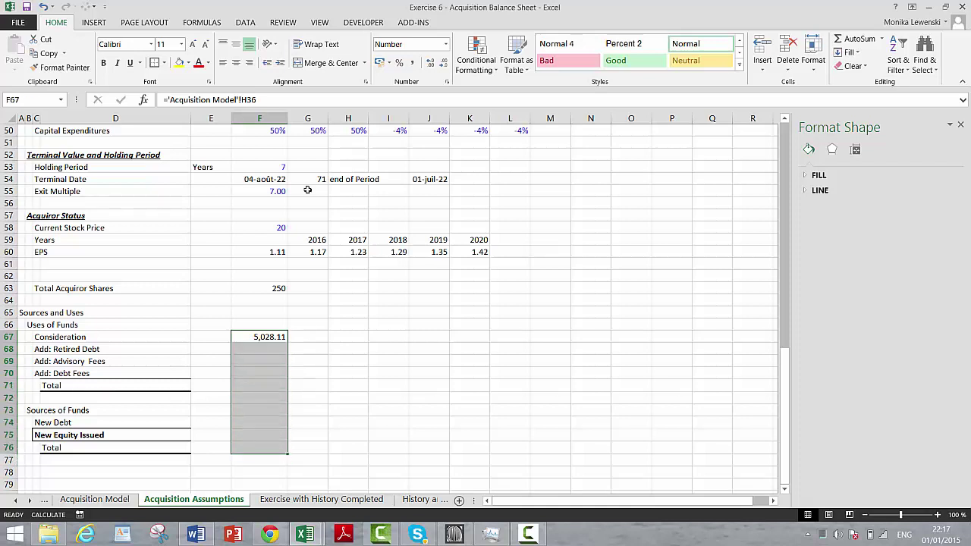
key("ctrl+d")
Clear the unneeded links from F72:F73, on the blank row and the Sources of Funds heading row
key("Down")
key("Down")
key("Down")
key("Down")
key("Down")
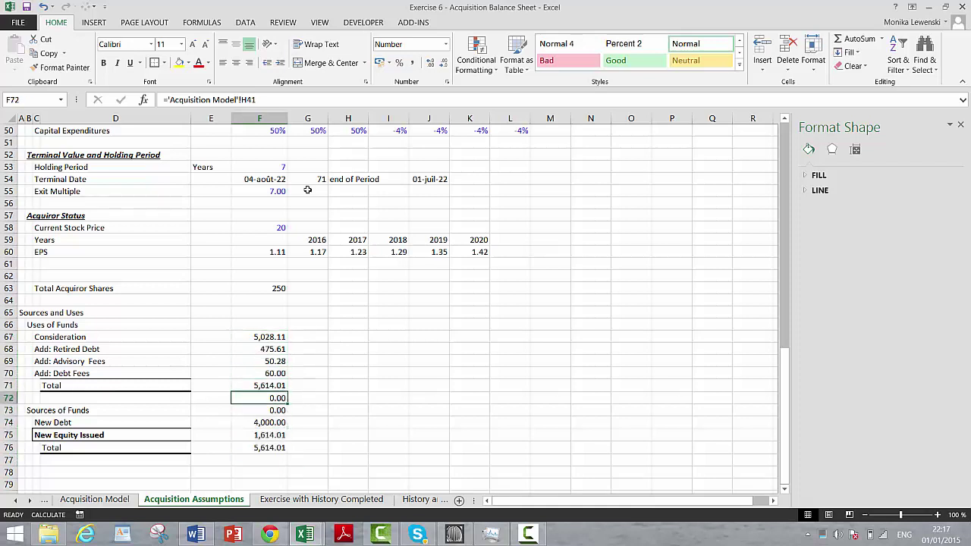
key("shift+Down")
key("ctrl+d")
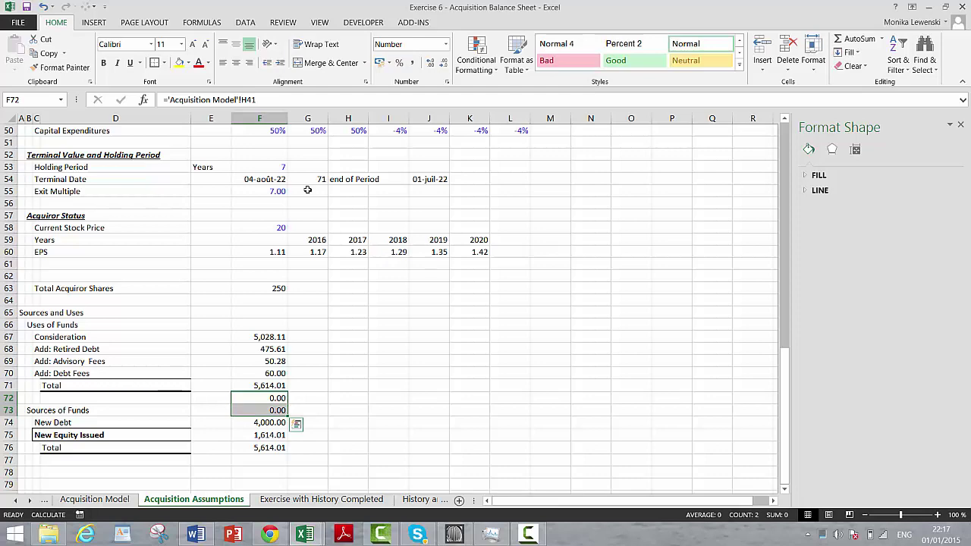
key("Delete")
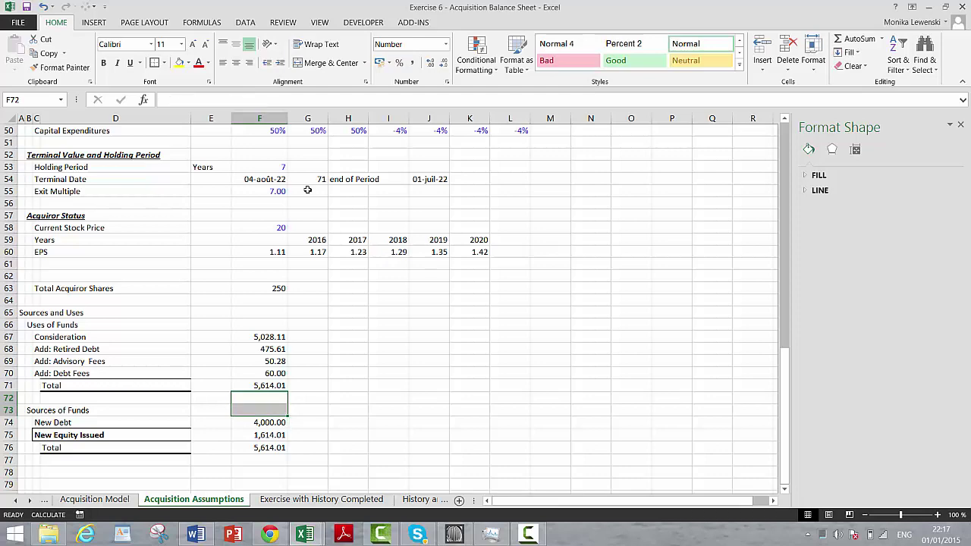
Change the Date of Transaction in F3 to 04/08/2016 to test the linked table
key("Page_Up")
key("Page_Up")
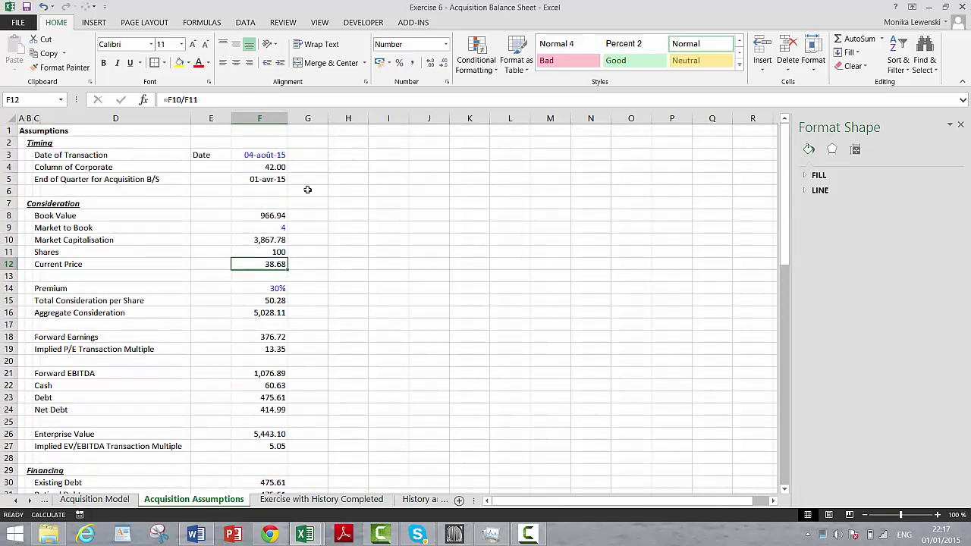
key("Up")
key("Up")
key("Up")
key("Up")
key("Up")
key("Up")
key("Up")
key("Up")
key("Up")
key("Up")
key("Down")
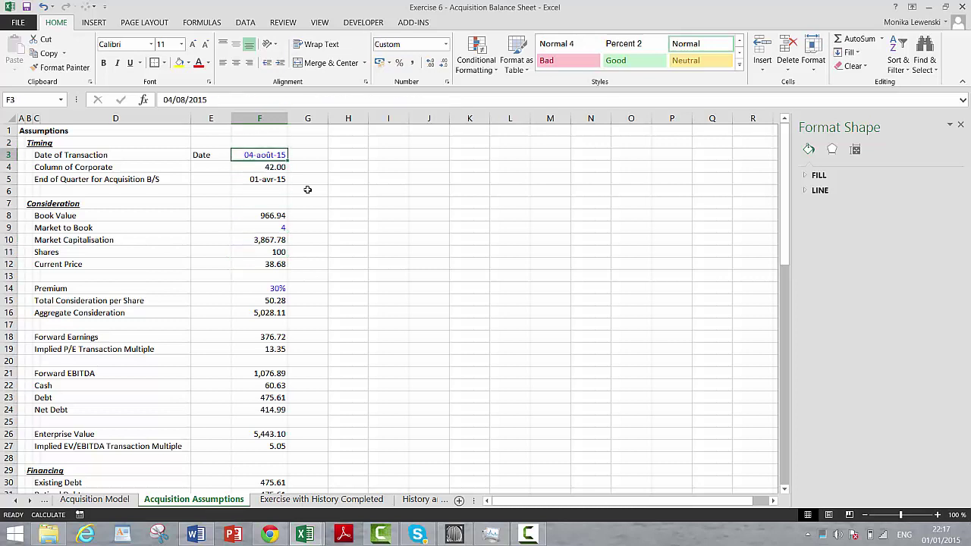
key("F2")
key("BackSpace")
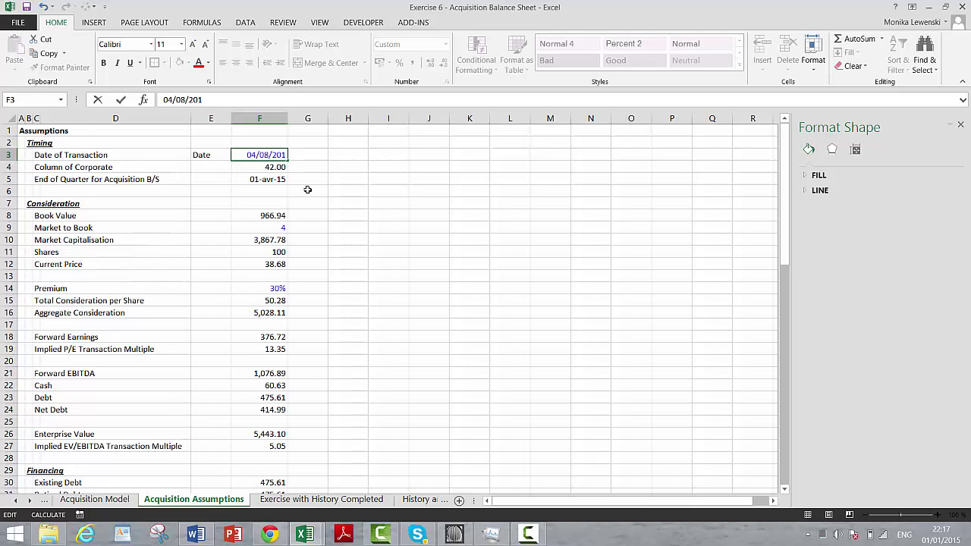
type("6")
key("Return")
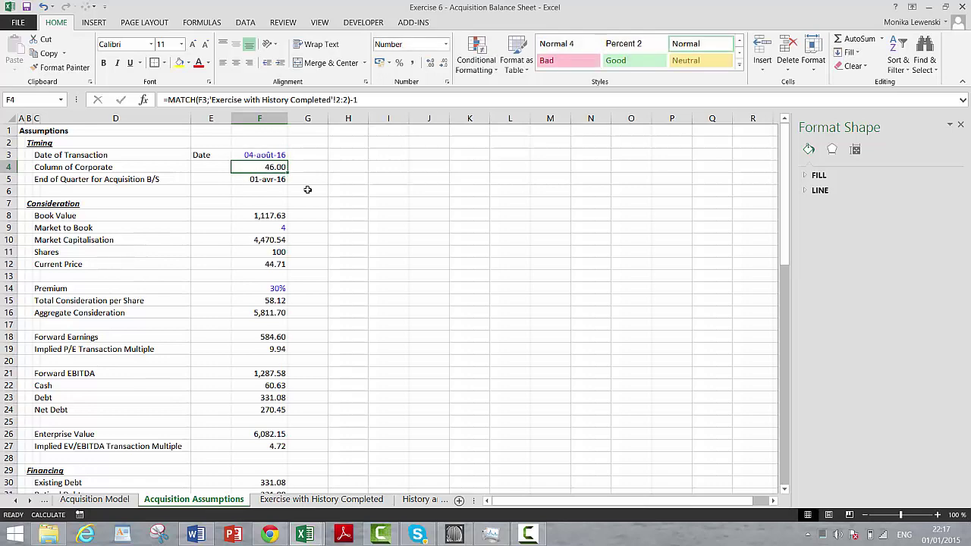
Examine the amounts in the Sources and Uses table in rows 65 to 76 under the changed transaction date
key("Down")
key("Down")
key("Down")
key("Down")
key("Down")
key("Down")
key("Down")
key("Down")
key("Down")
key("Down")
key("Down")
key("Down")
key("Down")
key("Down")
key("Down")
key("Down")
key("Down")
key("Down")
key("Down")
key("Down")
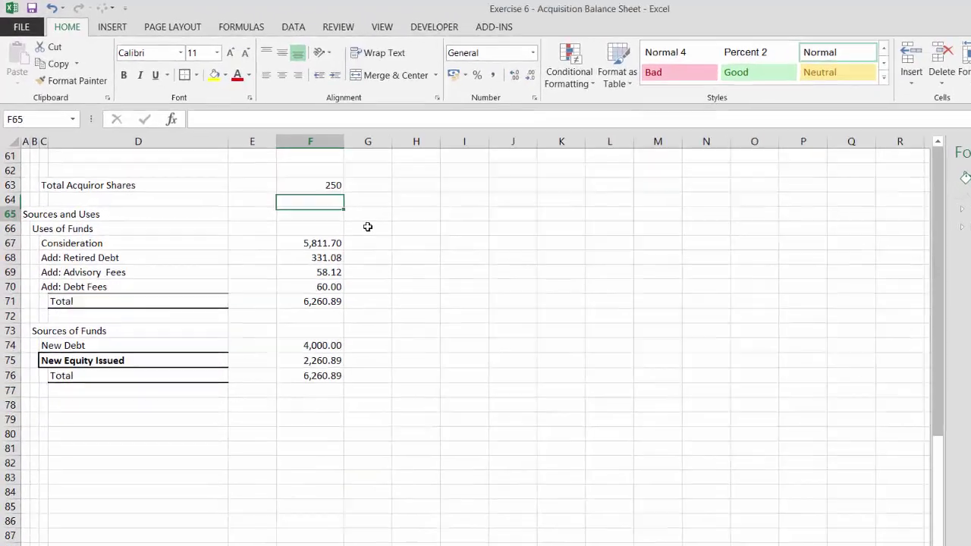
key("Down")
key("Down")
key("Down")
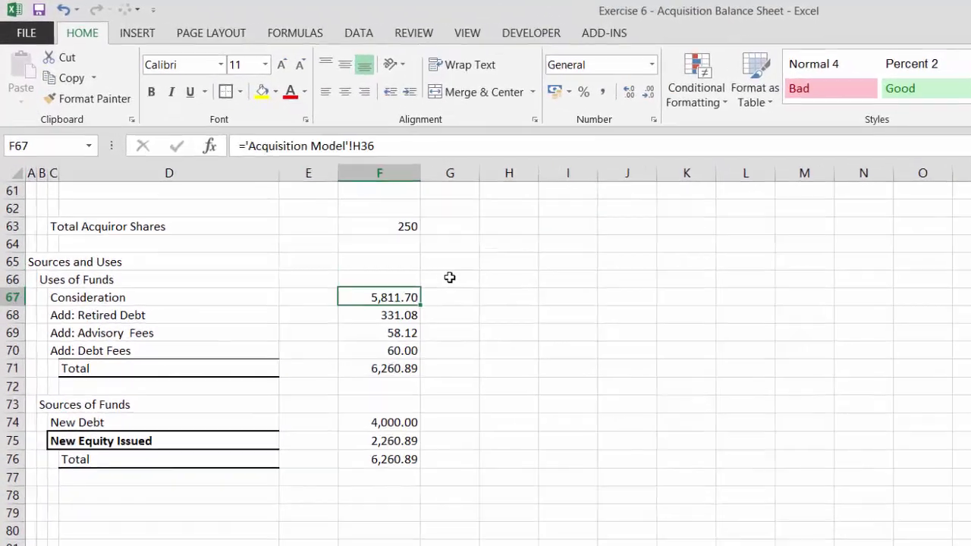
key("Down")
key("Down")
key("Down")
key("Down")
key("Down")
key("Down")
key("Down")
key("Down")
key("Down")
key("Down")
key("Down")
key("Down")
key("Down")
key("Up")
key("Up")
key("Up")
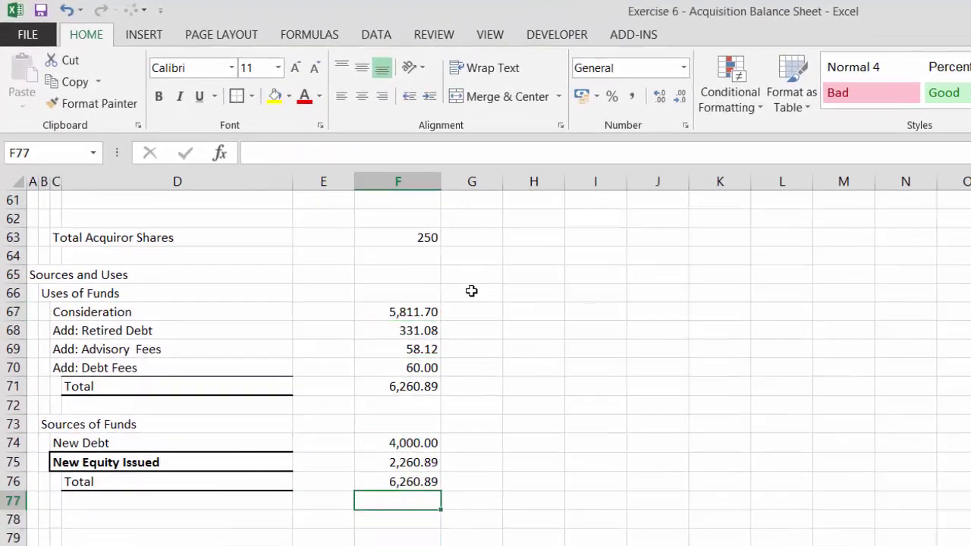
Undo the Date of Transaction change and return to the Sources and Uses table
key("ctrl+z")
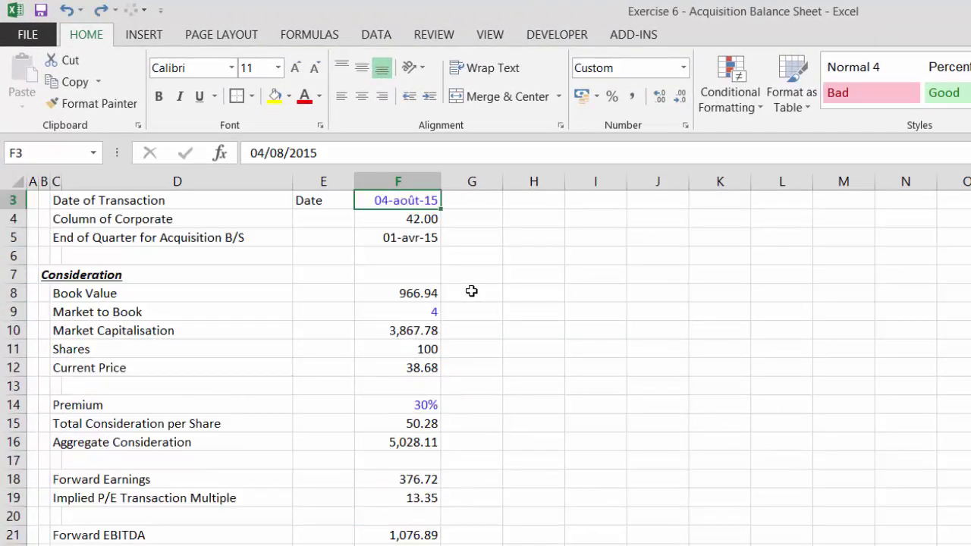
key("ctrl+z")
key("ctrl+z")
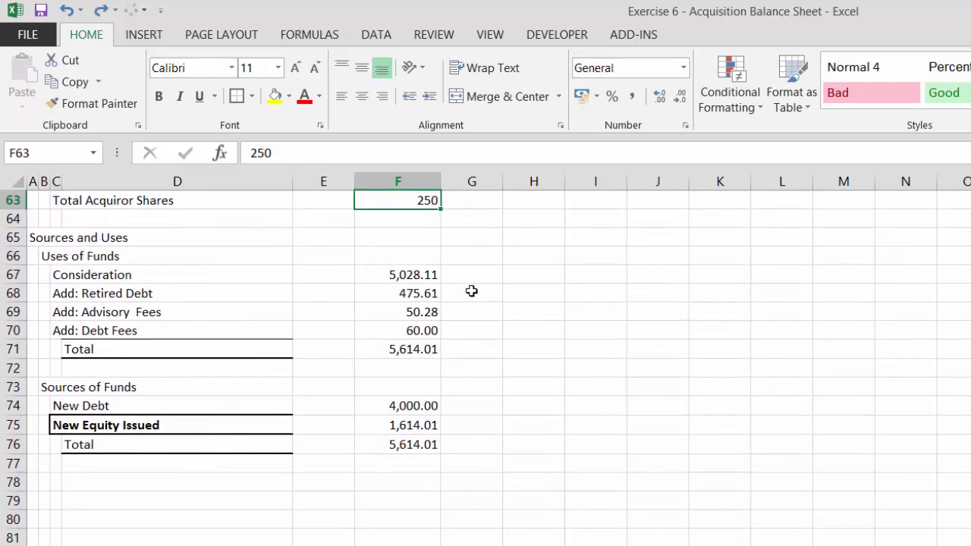
Apply top and bottom borders to the Sources of Funds Total row, D76:F76
key("ctrl+z")
key("ctrl+z")
key("ctrl+z")
key("ctrl+z")
key("ctrl+z")
key("ctrl+z")
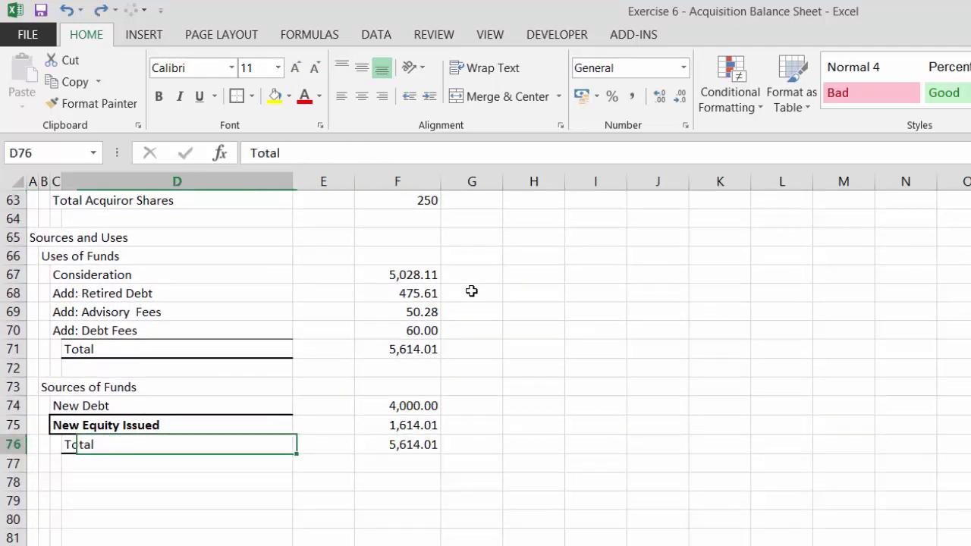
key("shift+Right")
key("shift+Right")
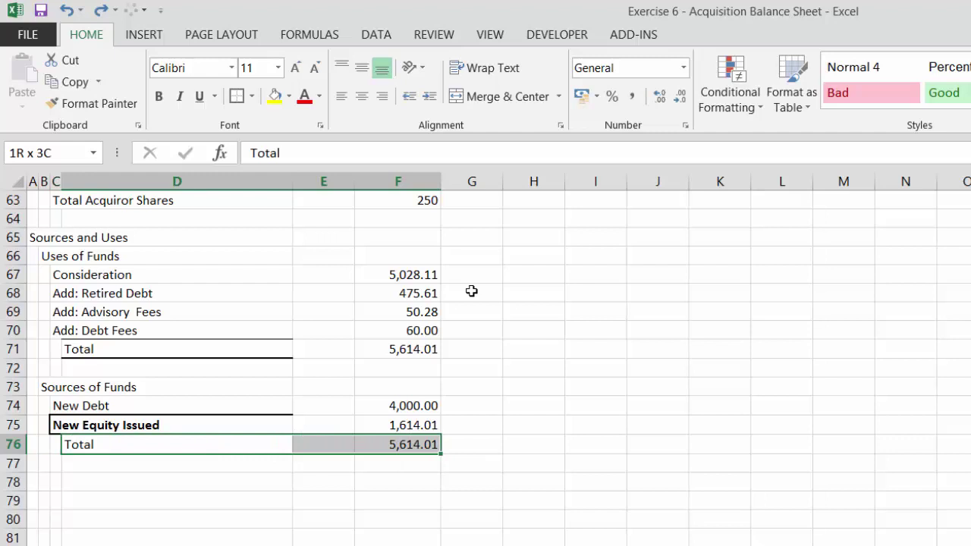
left_click(252, 96)
left_click(237, 373)
Apply the same top and bottom borders to the Uses of Funds Total row, D71:F71
key("Up")
key("Up")
key("Up")
key("Up")
key("Up")
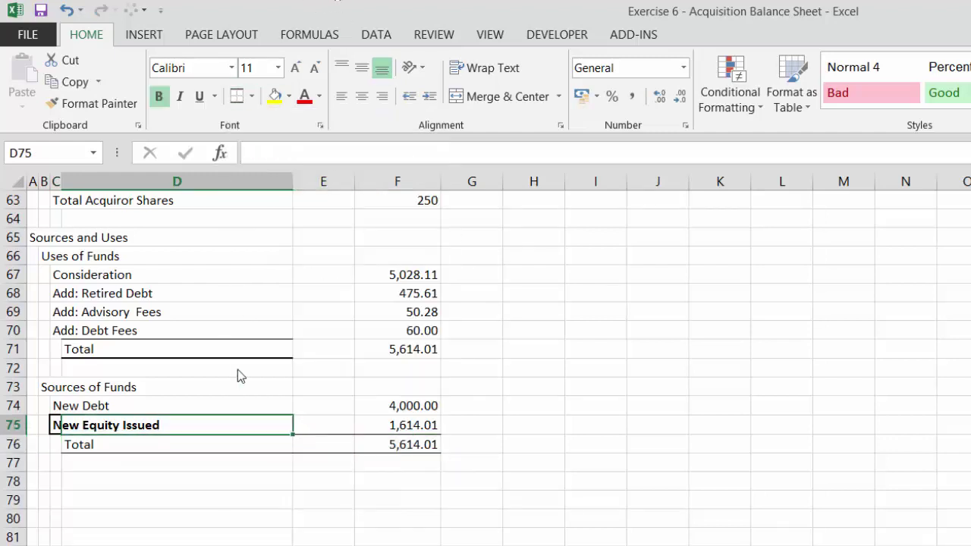
key("shift+Right")
key("shift+Right")
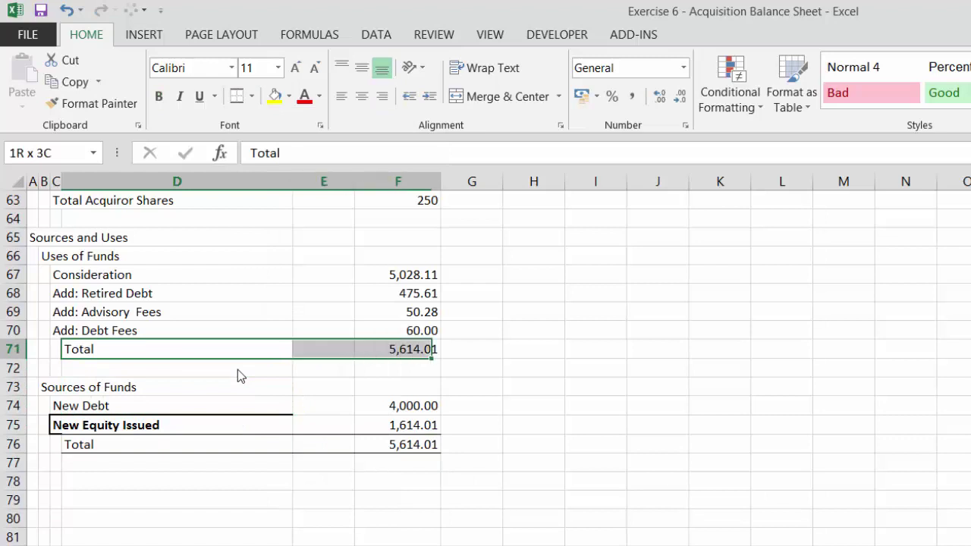
left_click(238, 98)
key("Down")
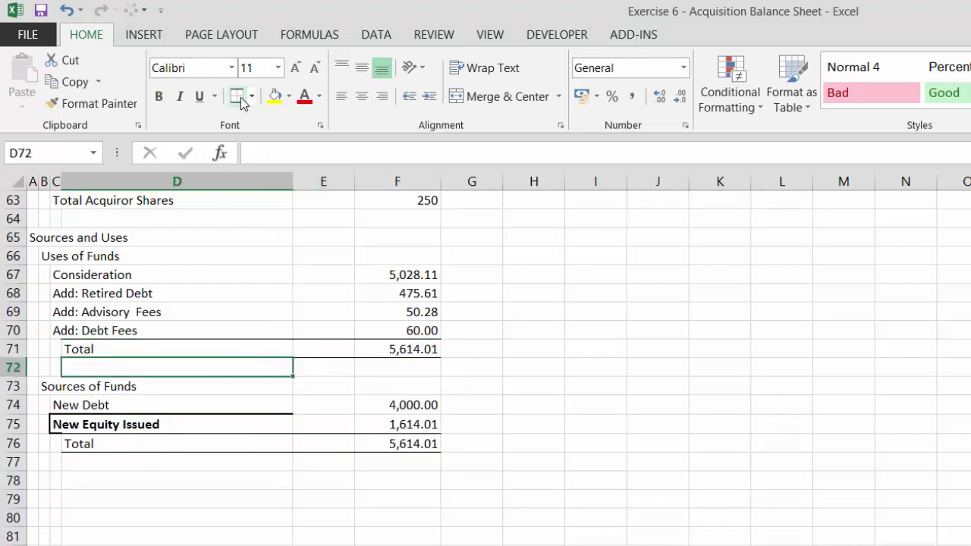
Enter the section heading "Goodwill Analysis" in B78, below the Sources and Uses table
key("Down")
key("Down")
key("Down")
key("Down")
key("Down")
key("Down")
key("Down")
key("Left")
key("Left")
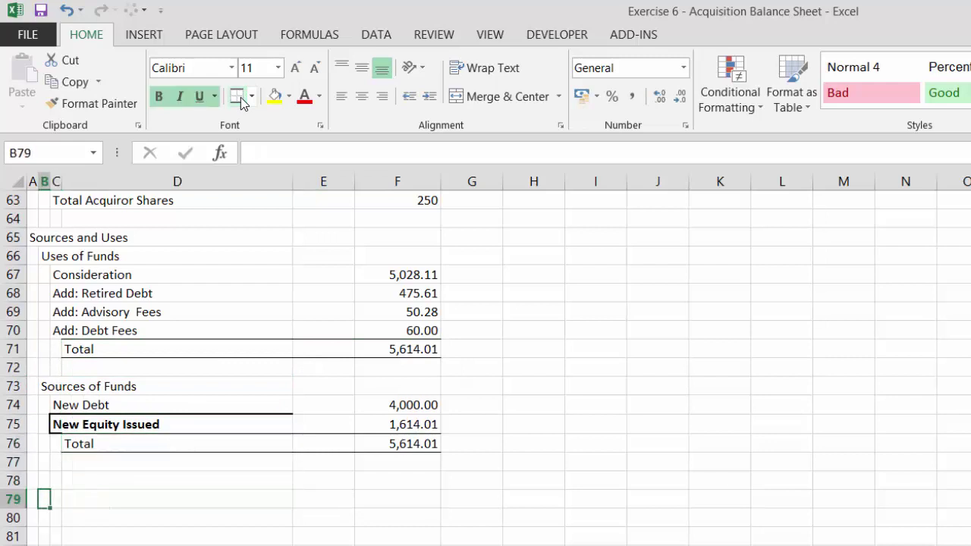
key("Up")
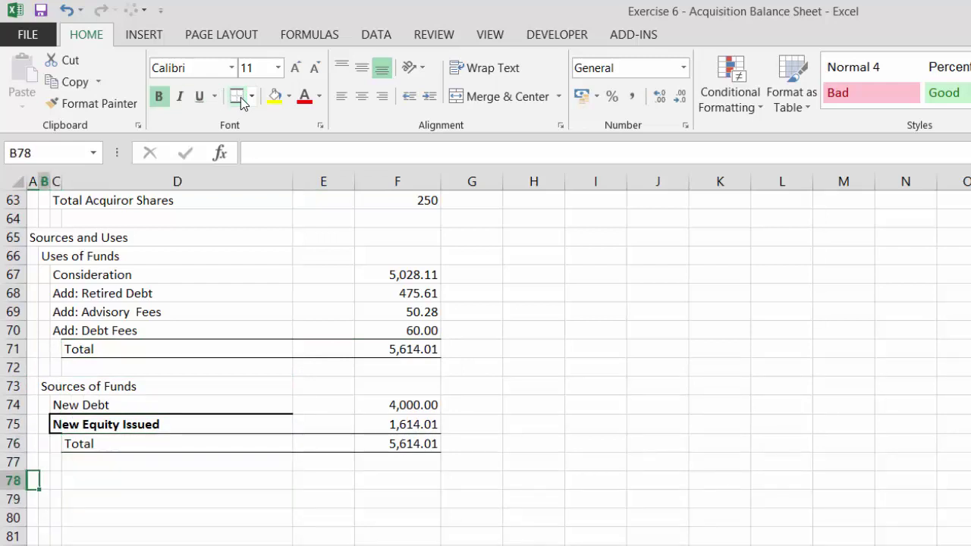
key("Down")
key("Up")
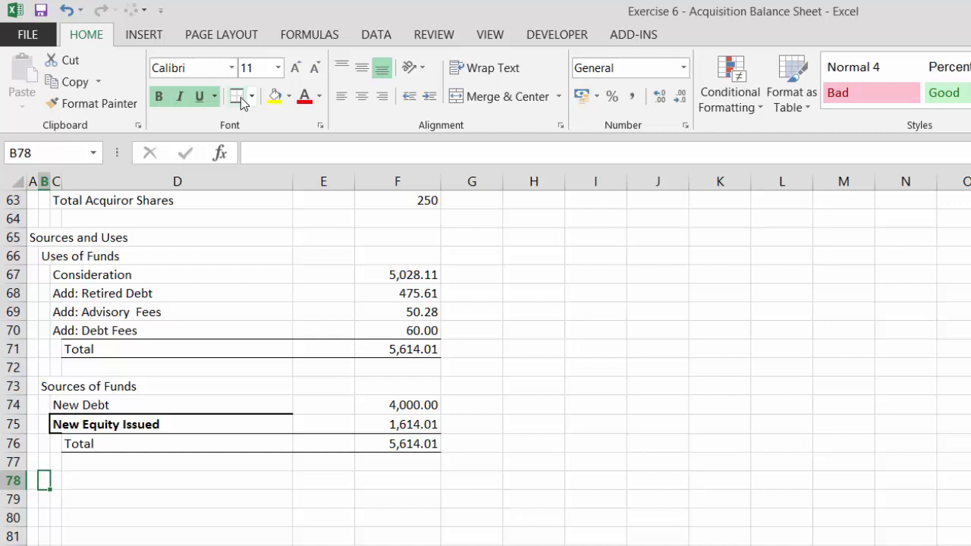
type("God")
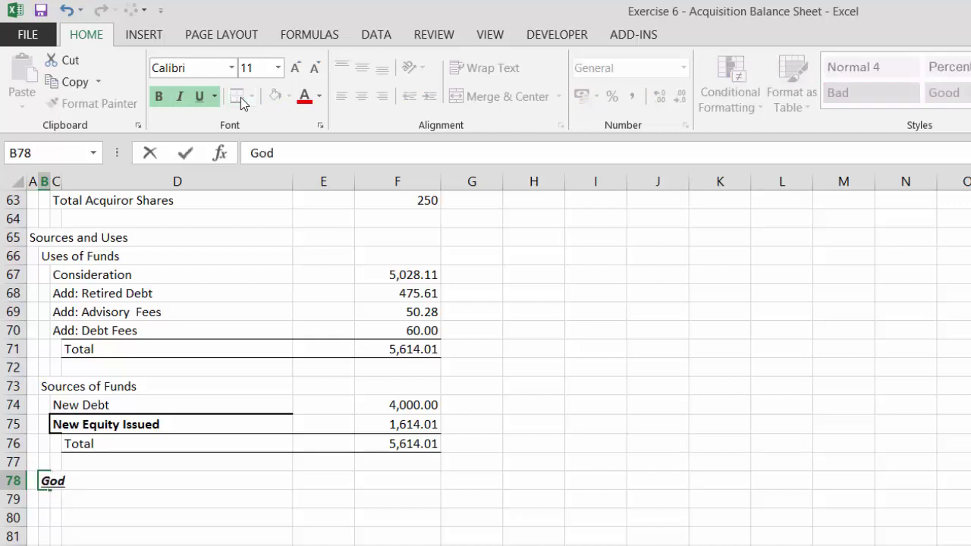
key("BackSpace")
type("odwi")
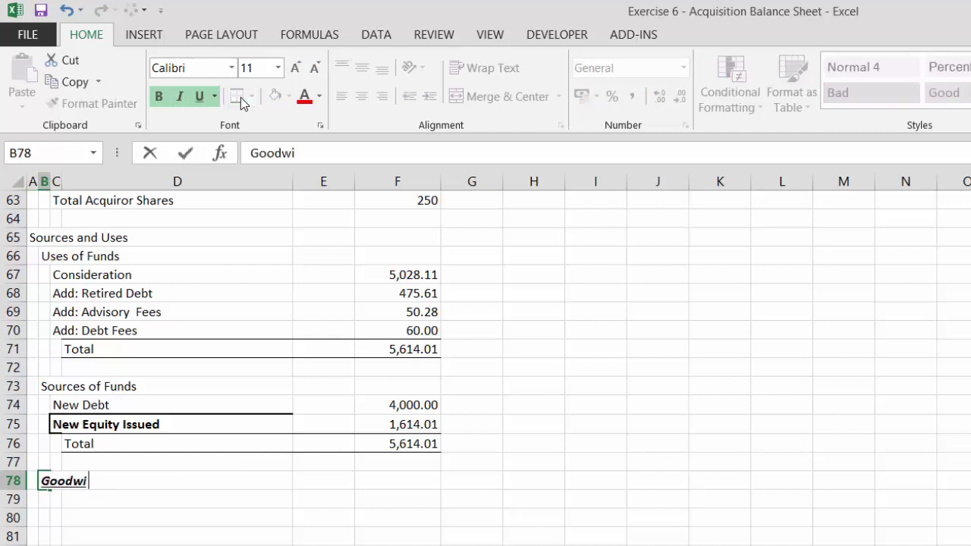
key("Escape")
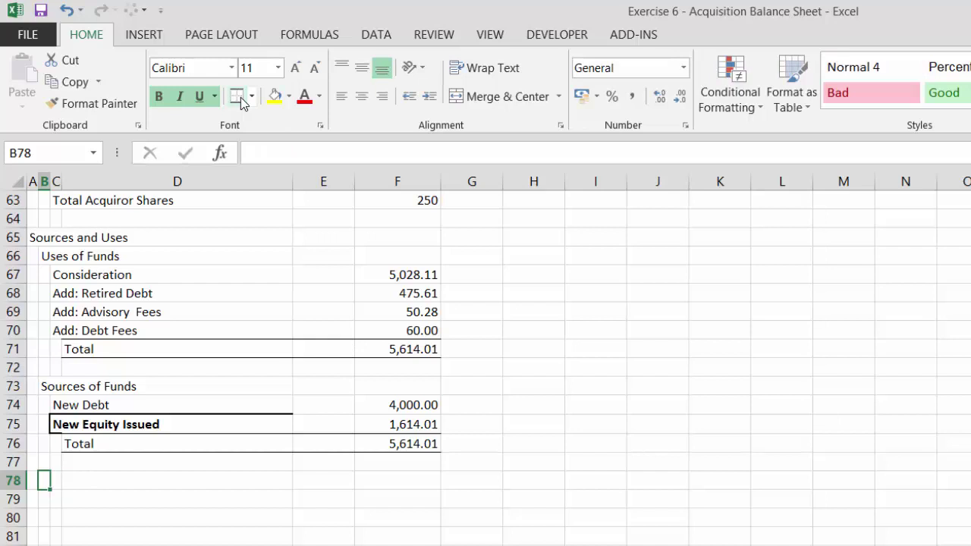
type("Goodwil")
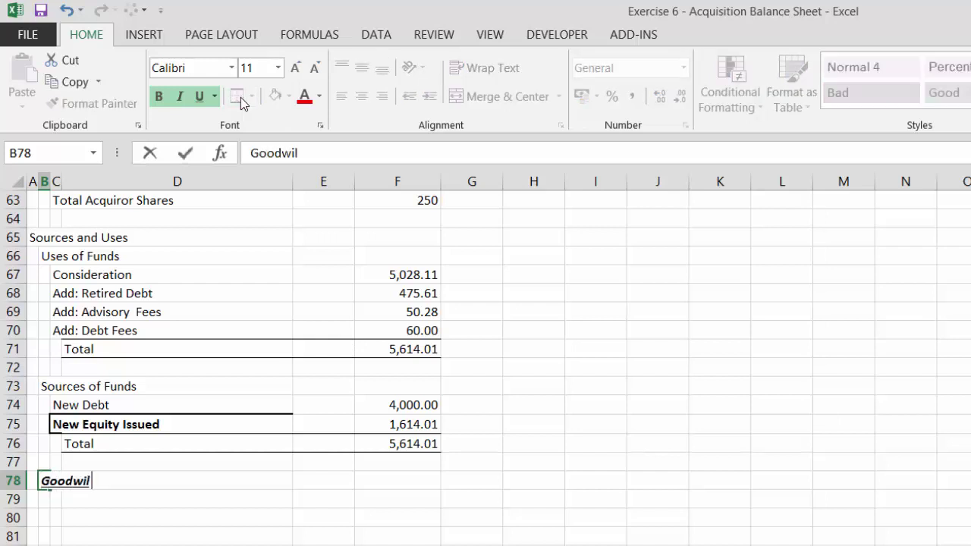
type("l Analysis")
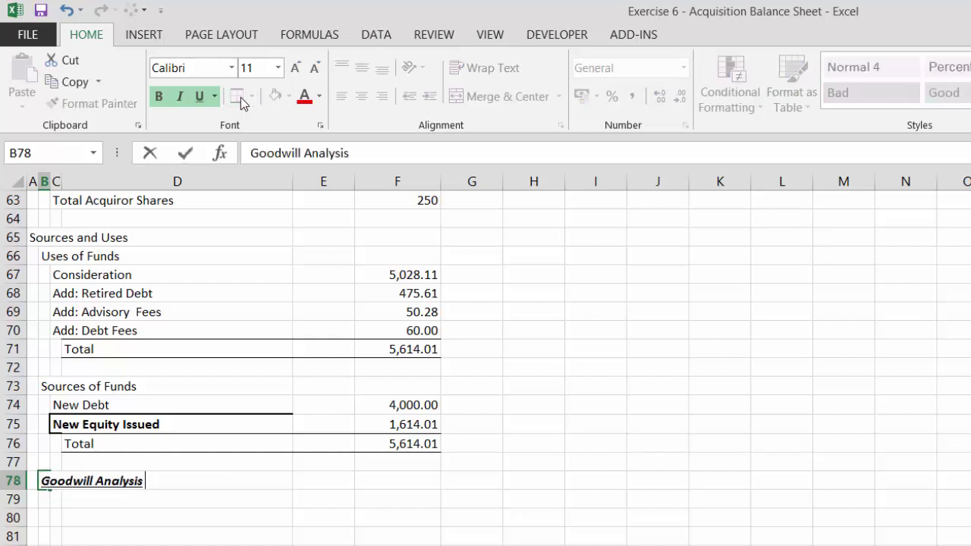
key("Return")
Enter the label "Consideration" in C79 under the Goodwill Analysis heading
key("Right")
type("Consi")
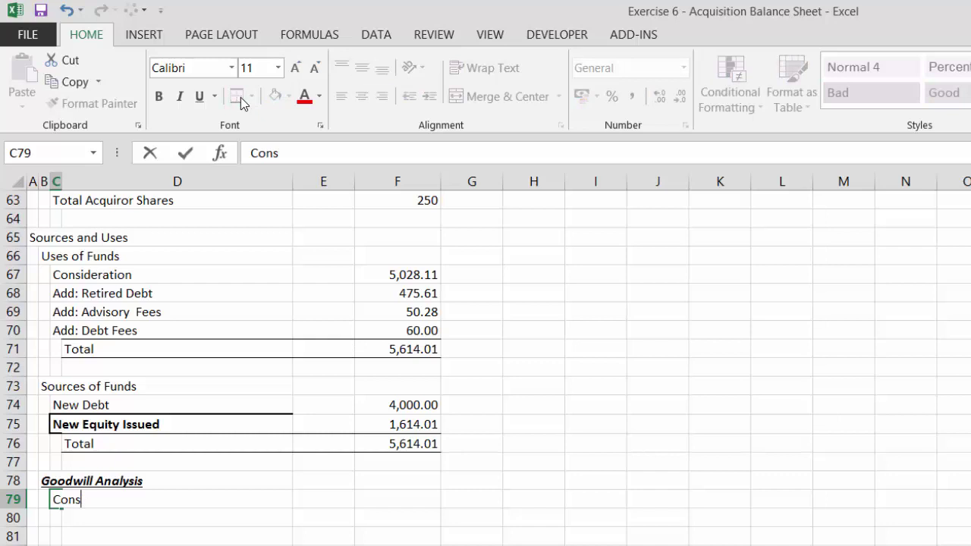
key("BackSpace")
type("sideration")
key("Return")
Link the goodwill Consideration amount in F79 to the Consideration in F67
key("Up")
key("Right")
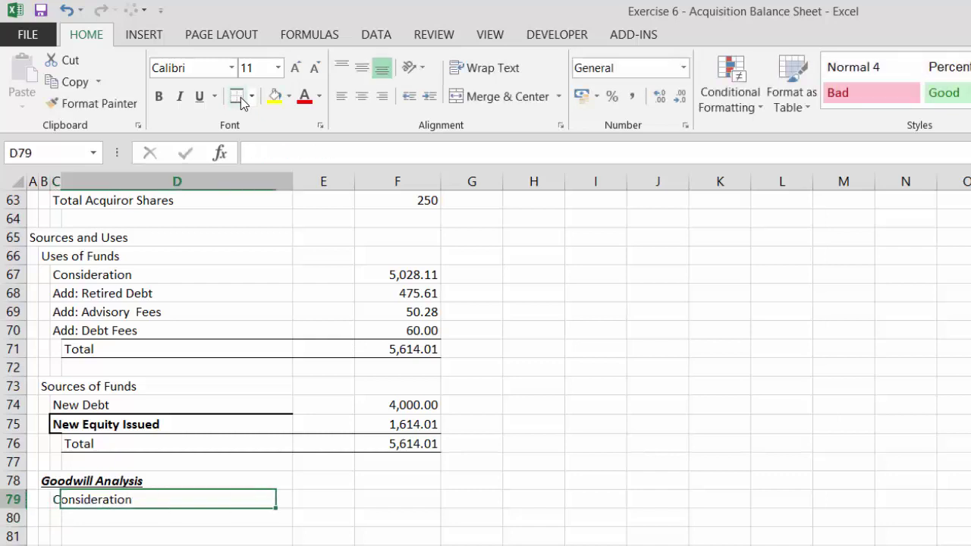
key("Right")
key("Right")
type("=")
key("Up")
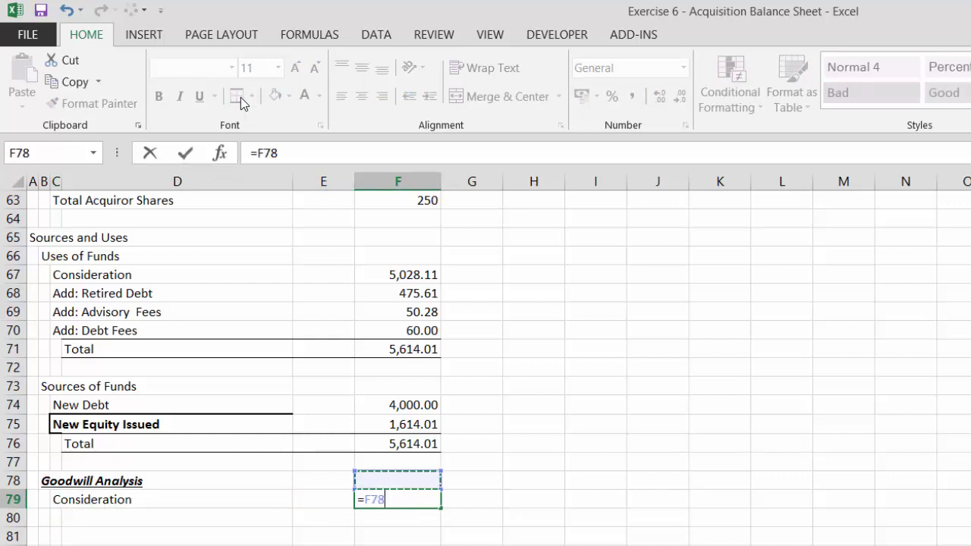
key("Up")
key("Up")
key("Up")
key("Up")
key("Up")
key("Up")
key("Up")
key("Up")
key("Up")
key("Up")
key("Up")
key("Return")
Enter the label "Book Value of Company" in C80 of the Goodwill Analysis section
key("Left")
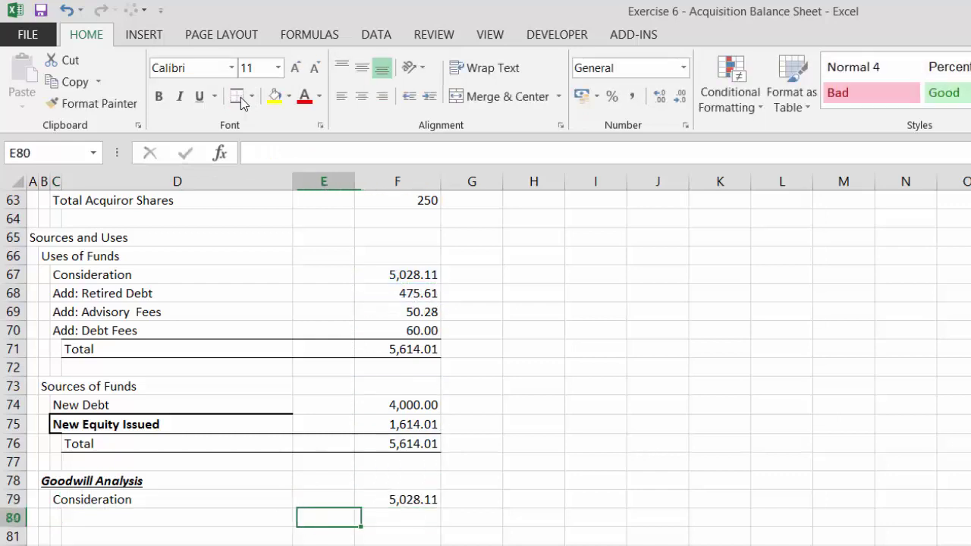
key("Left")
key("Left")
type("Bokk o")
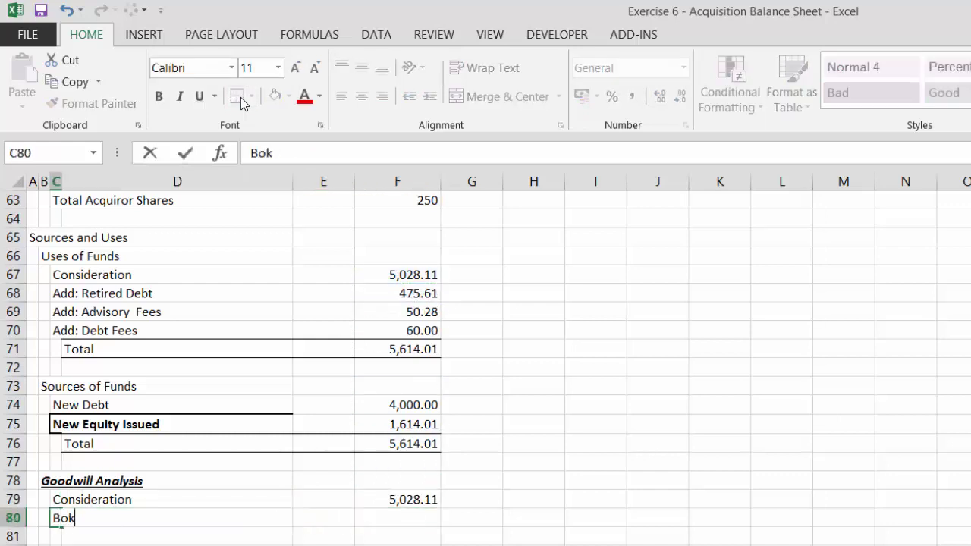
key("BackSpace")
key("BackSpace")
key("BackSpace")
key("BackSpace")
type("ok Value of")
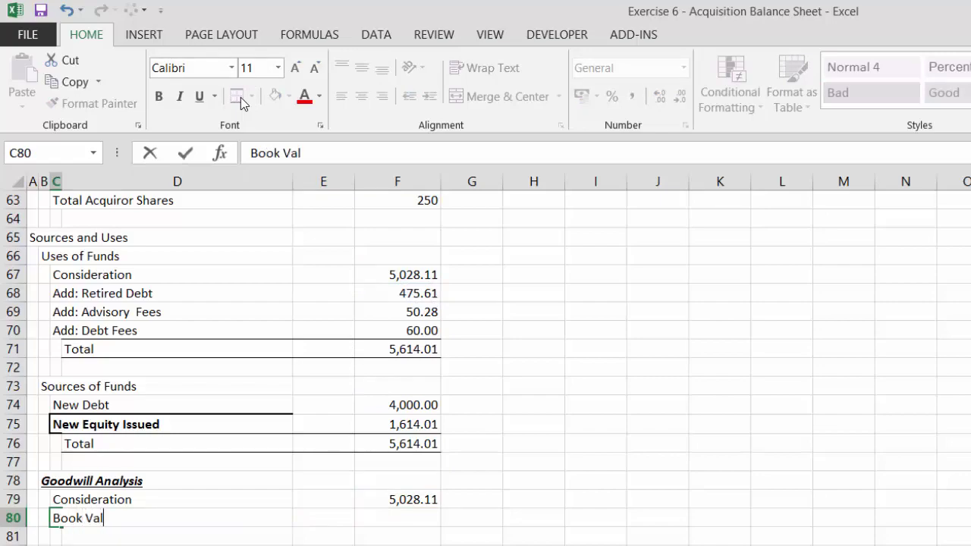
type(" Com")
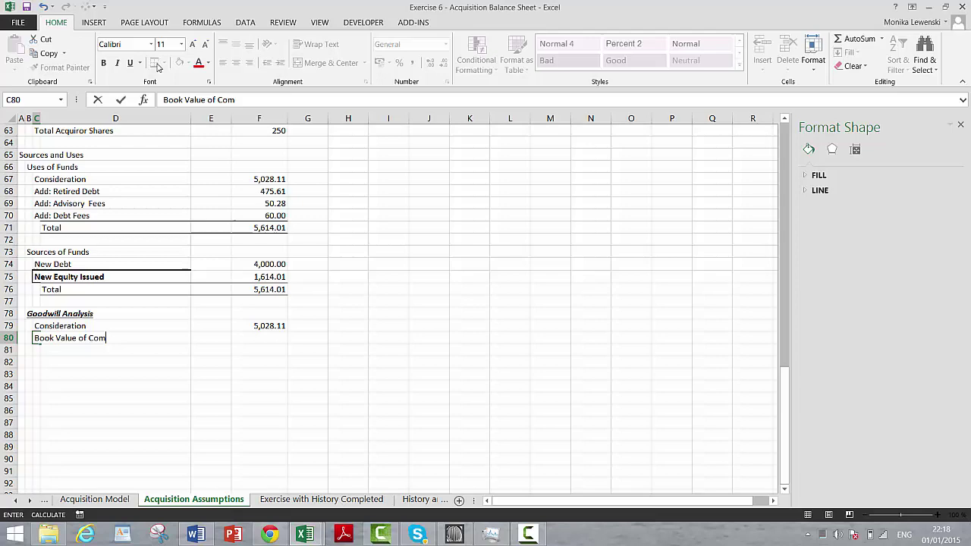
type("pan")
key("BackSpace")
key("BackSpace")
type("pany")
key("ctrl+Return")
Link the Book Value of Company amount in F80 to the Book Value in F8 of the Consideration section
key("Right")
key("Right")
key("Right")
type("=")
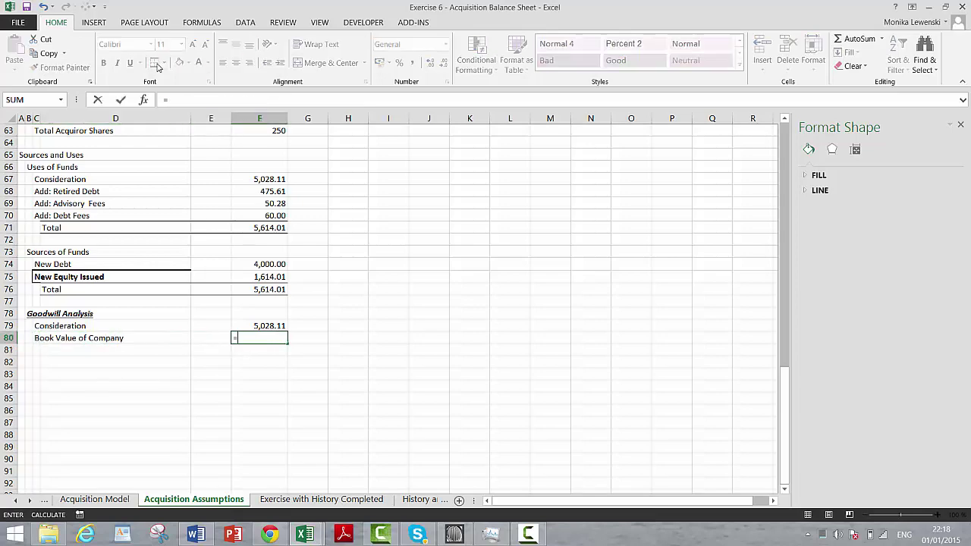
key("ctrl+Up")
key("ctrl+Up")
key("ctrl+Up")
key("ctrl+Up")
key("ctrl+Up")
key("ctrl+Up")
key("ctrl+Up")
key("ctrl+Up")
key("Down")
key("Down")
key("Down")
key("Down")
key("Down")
key("Down")
key("Down")
key("Down")
key("Down")
key("Down")
key("Down")
key("Down")
key("Down")
key("Down")
key("Down")
key("Down")
key("Down")
key("Down")
key("Down")
key("Down")
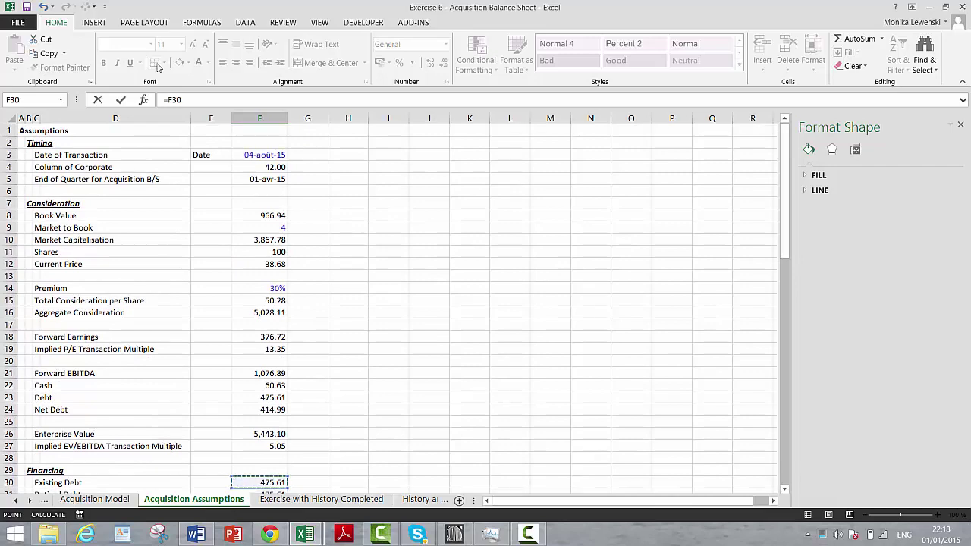
key("Up")
key("Up")
key("Up")
key("Up")
key("Up")
key("Up")
key("Up")
key("Up")
key("Up")
key("Up")
key("Up")
key("Up")
key("Up")
key("Up")
key("Up")
key("Up")
key("Up")
key("Up")
key("Up")
key("Up")
key("Up")
key("Down")
key("Down")
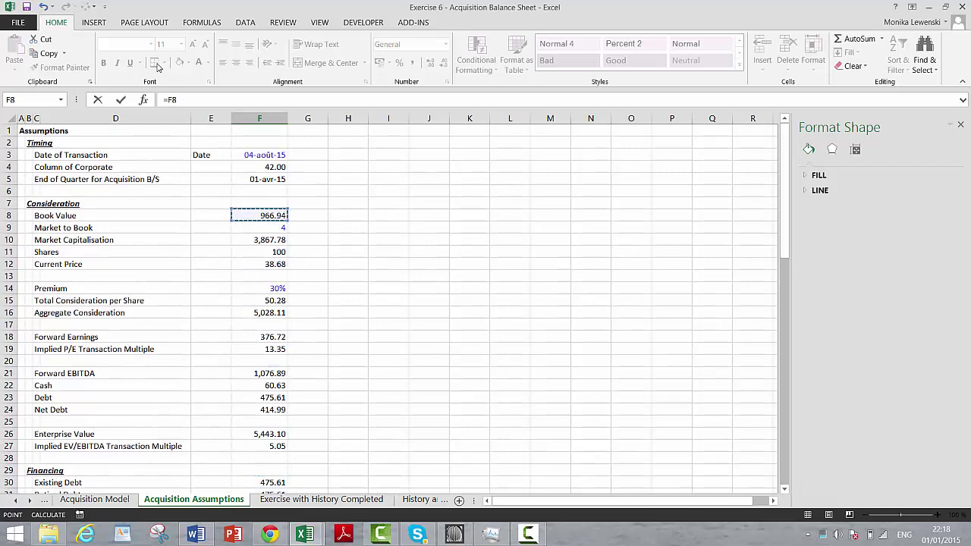
key("Return")
Make the Book Value of Company in F80 a deduction by changing its formula to =-F8
key("Up")
key("F2")
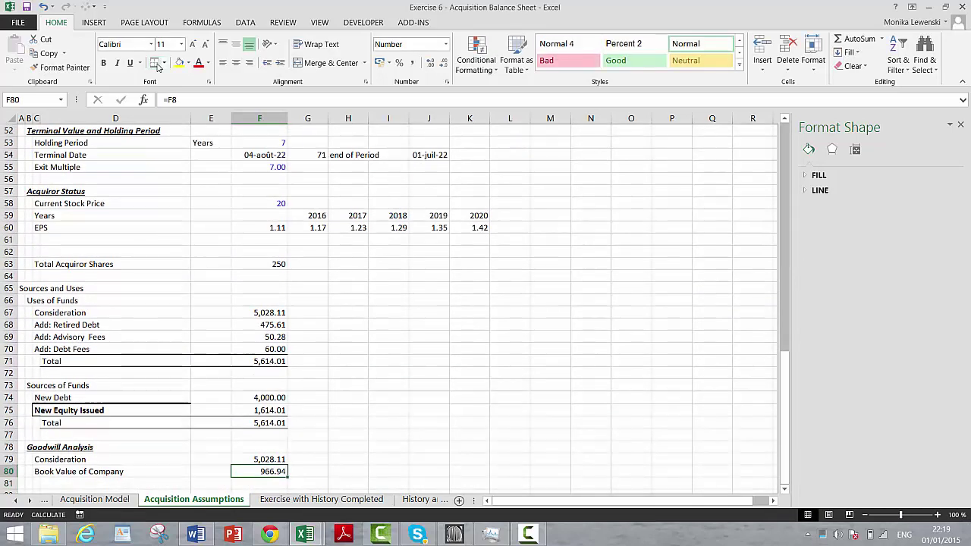
key("Left")
key("Left")
type("-")
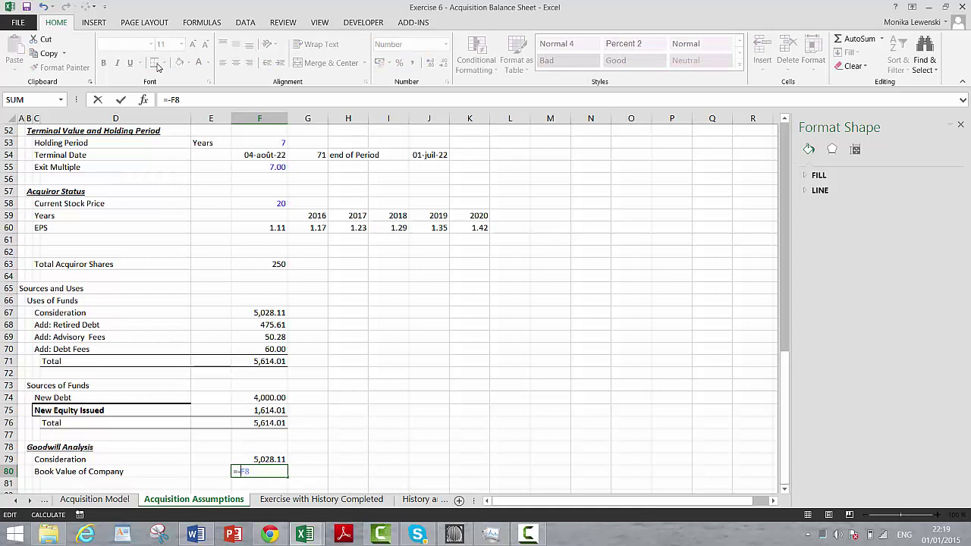
key("Return")
Add the Consideration and Book Value of Company in F81 with the formula =F79+F80
type("=")
key("Up")
key("Up")
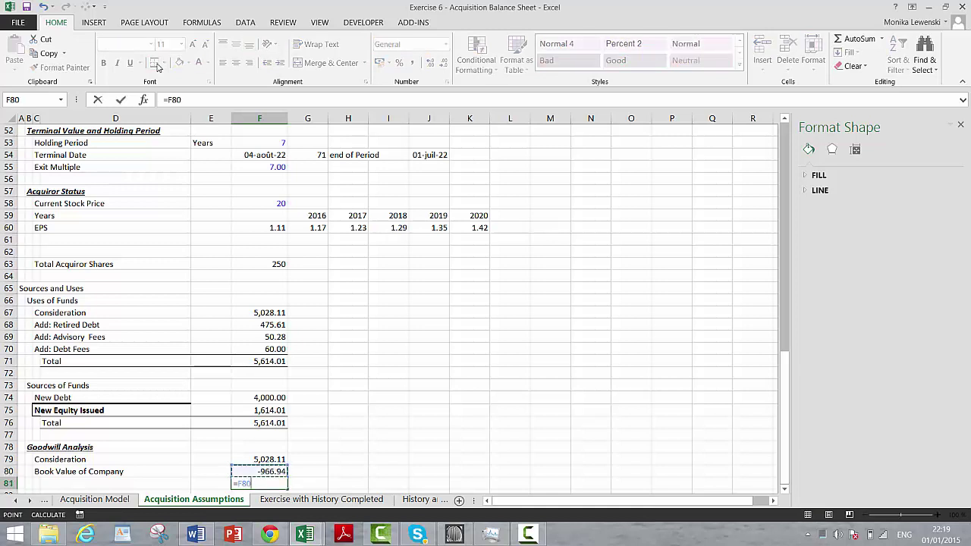
type("+")
key("Up")
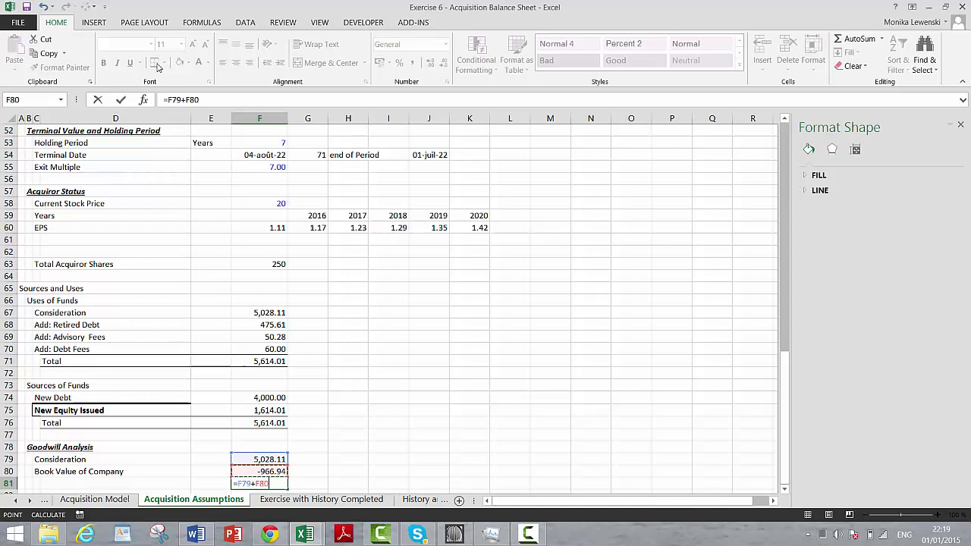
key("Return")
Label the goodwill result row "Net" in C81
key("Up")
key("Left")
key("Left")
key("Left")
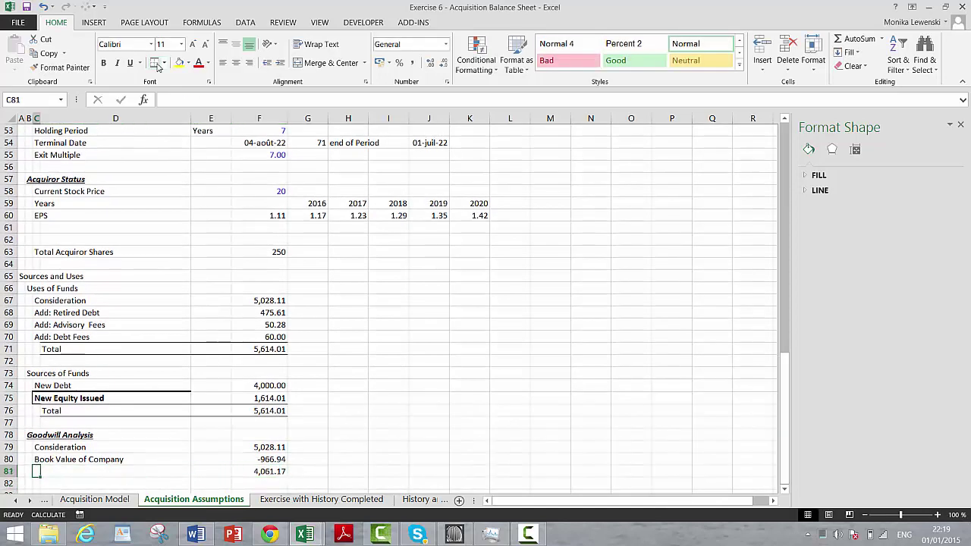
type("Net")
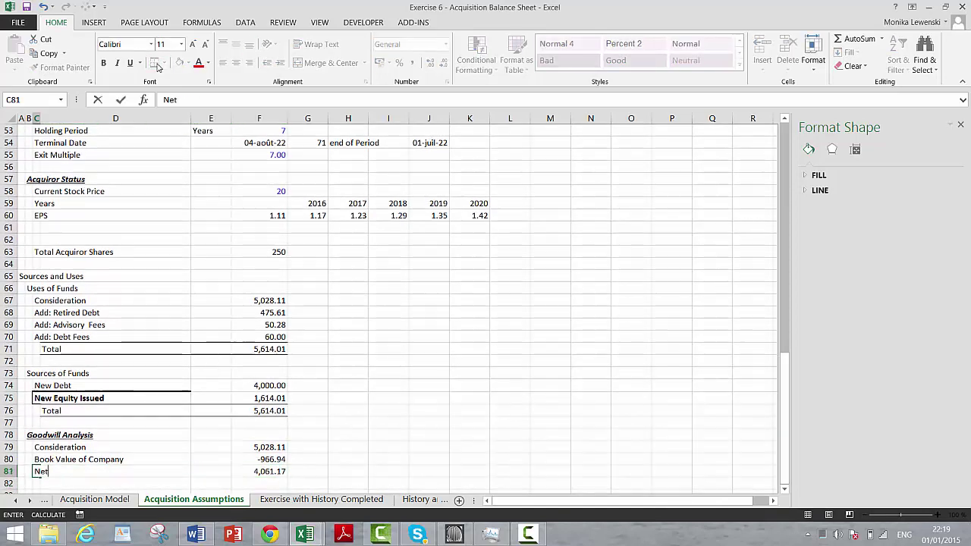
key("Return")
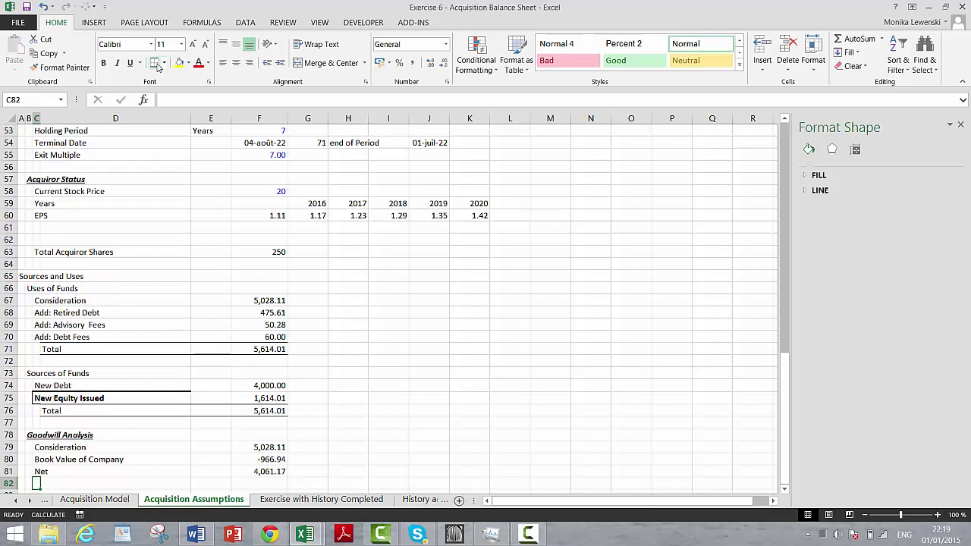
Copy the balance sheet labels from Assets to the final Total, E144:F153, on the Exercise with History Completed sheet
scroll(158, 66, "down", 1)
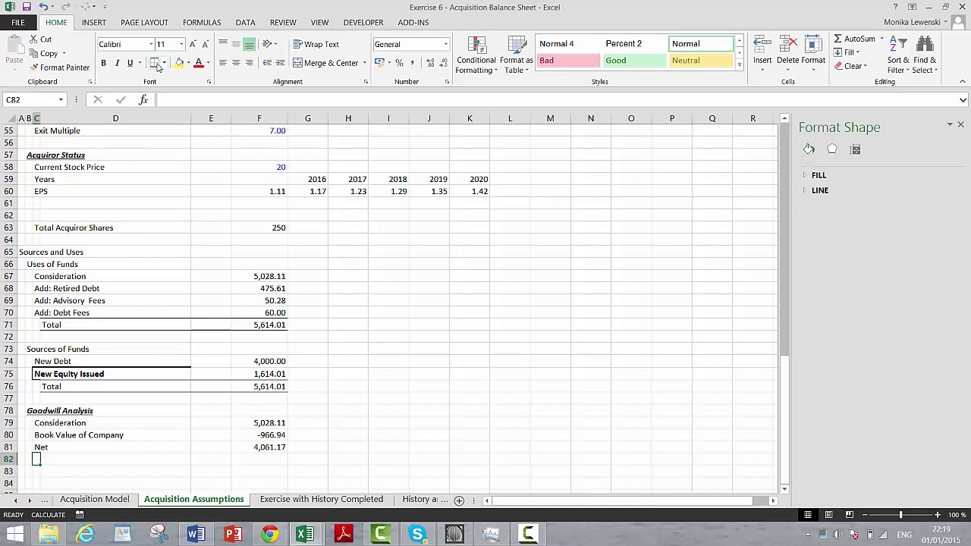
key("Down")
key("ctrl+Page_Down")
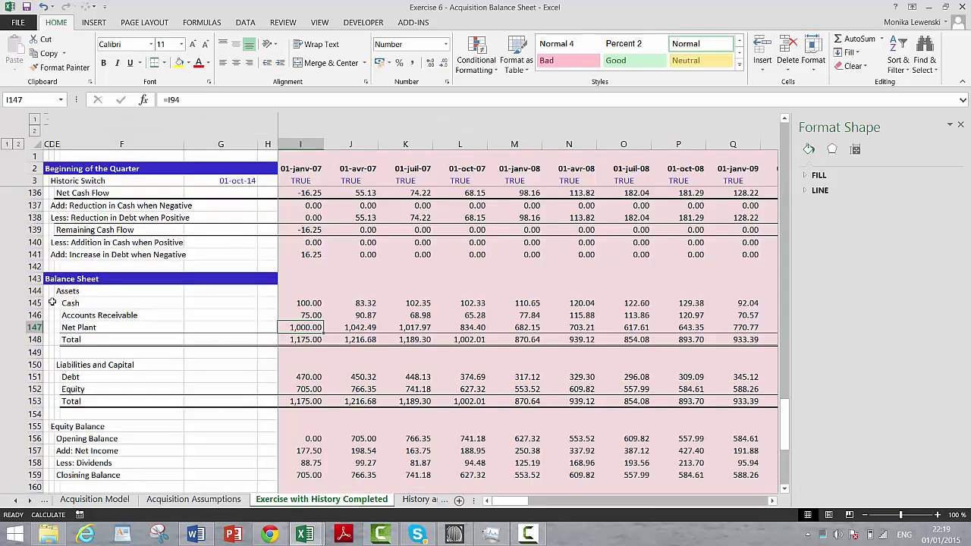
left_click_drag(56, 291, 64, 407)
key("ctrl+c")
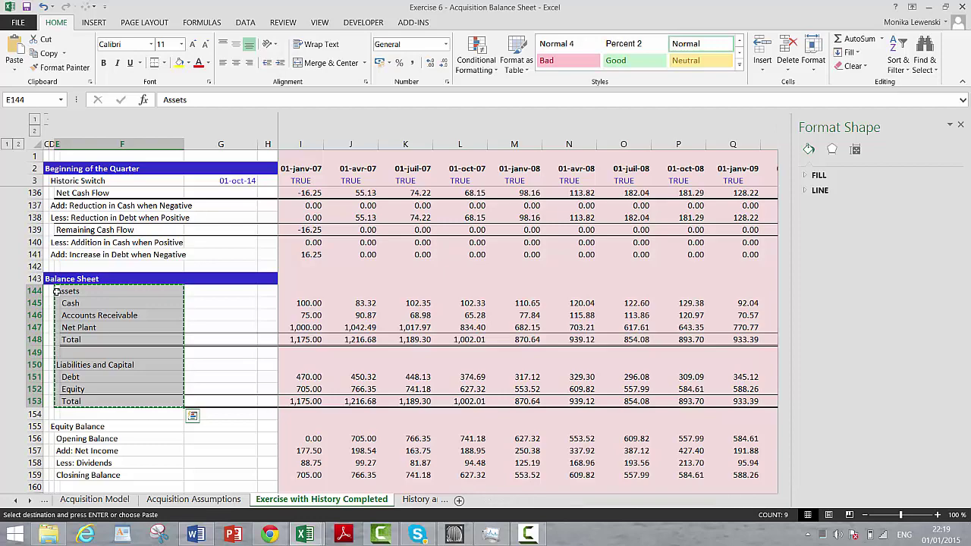
Paste the copied balance sheet labels at B84 on Acquisition Assumptions, below the Goodwill Analysis section
key("ctrl+Page_Up")
key("Left")
key("Down")
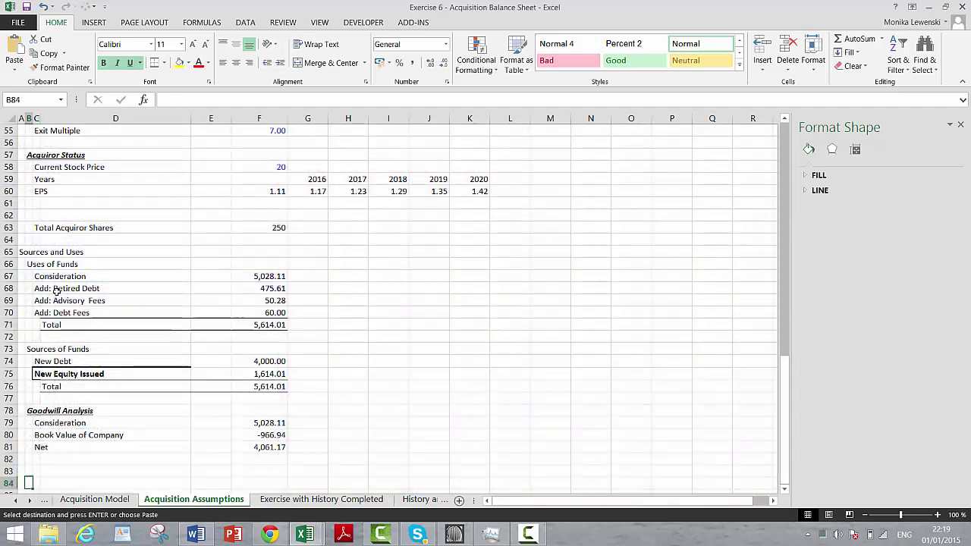
key("ctrl+v")
key("Down")
key("Down")
key("Down")
key("Down")
key("Down")
key("Down")
key("Down")
key("Down")
key("Down")
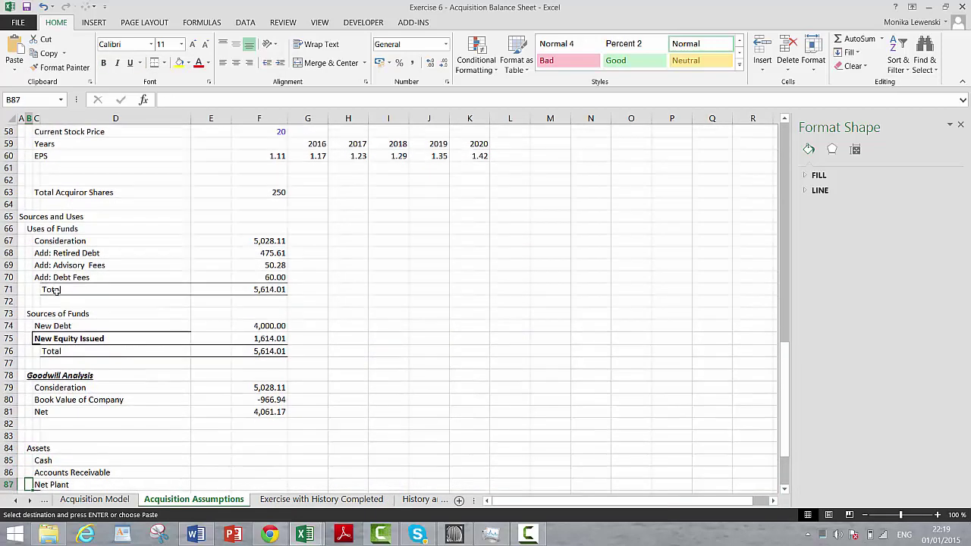
key("Down")
key("Down")
key("Down")
key("Down")
key("Down")
Enter the heading "Pro-forma Balance" in A83 above the pasted Assets label
key("Up")
key("Up")
key("Up")
key("Up")
key("Up")
key("Up")
key("Up")
key("Up")
key("Up")
key("Up")
key("Up")
key("Up")
key("Up")
key("Up")
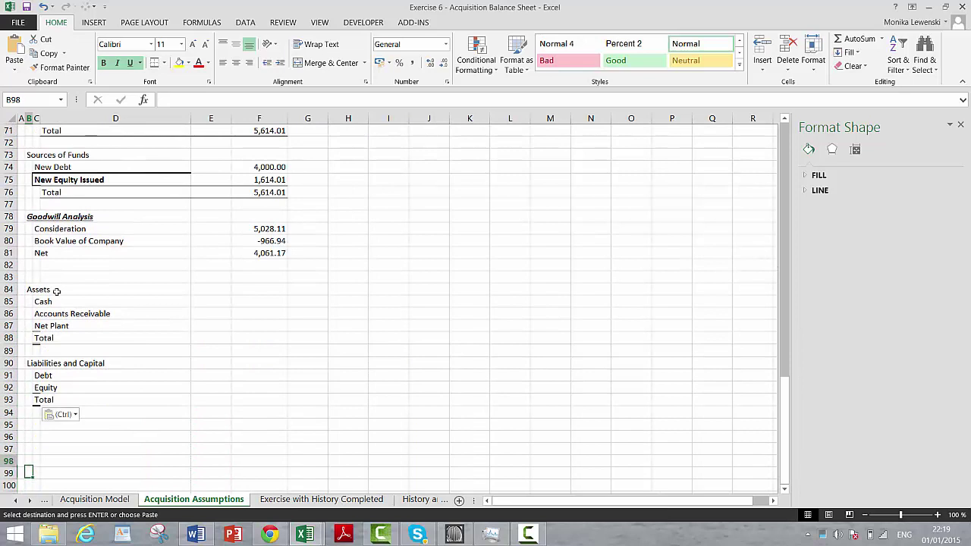
key("Up")
key("Left")
type("Pr")
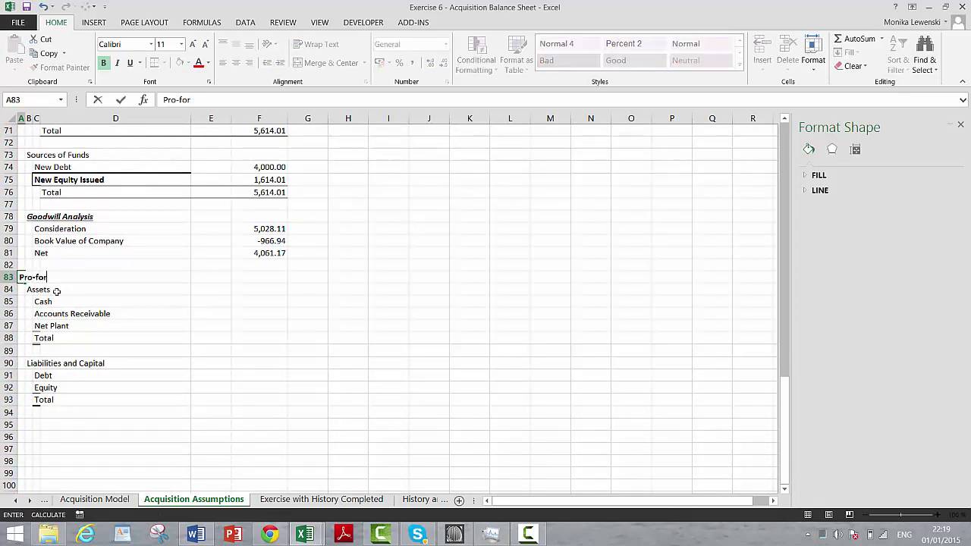
type("o-forma Balance")
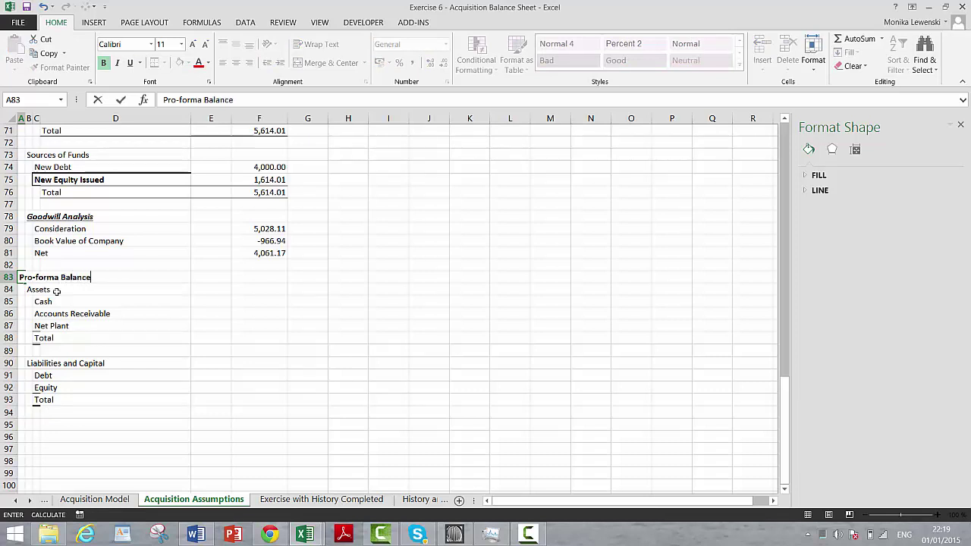
key("Return")
Try inserting a blank row between Net Plant and the assets Total, and remove it again
key("Down")
key("Down")
key("Down")
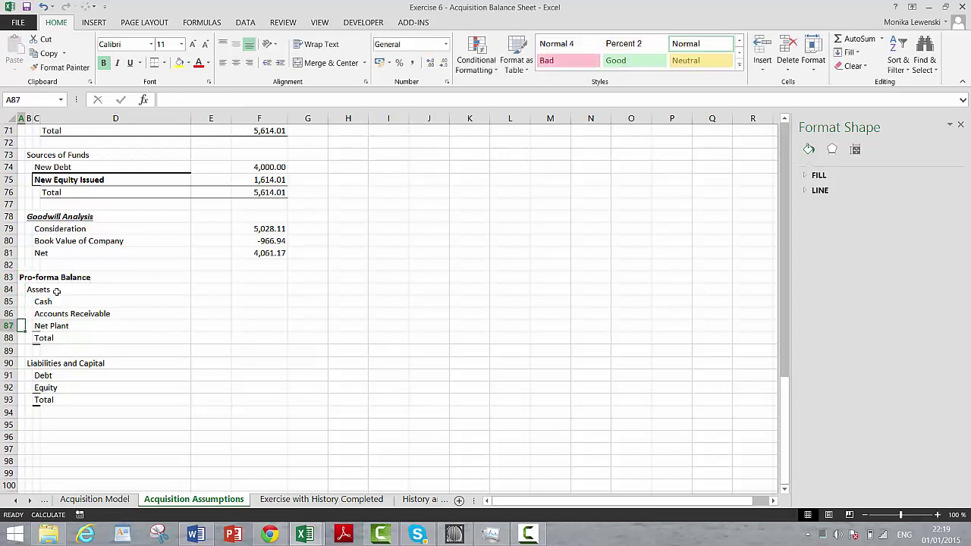
key("Down")
key("shift+space")
key("ctrl+shift+plus")
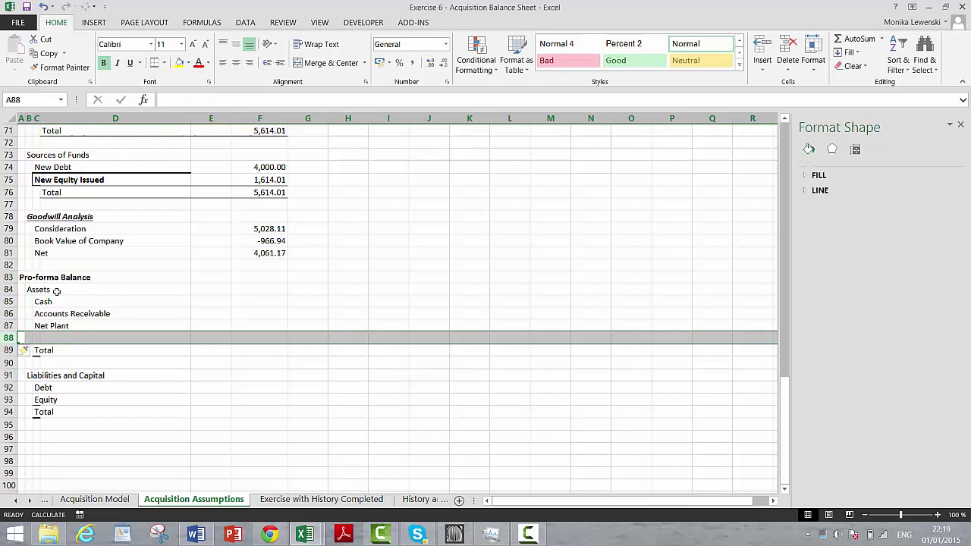
key("Right")
key("Right")
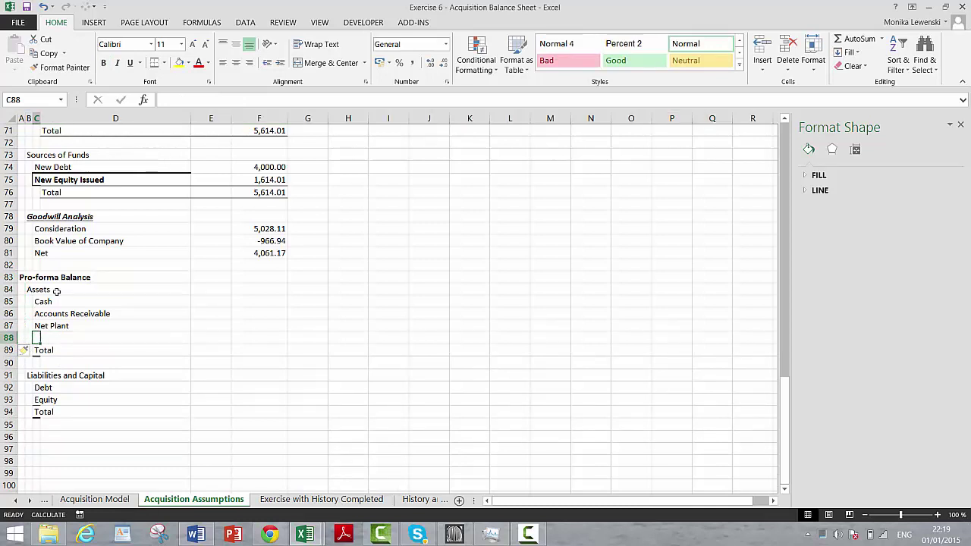
key("shift+space")
key("ctrl+minus")
Retrieve pro-forma Cash in F85 with an INDEX formula on row 145 of Exercise with History Completed, using Column of Corporate in F4 as the position
key("Up")
key("Up")
key("Up")
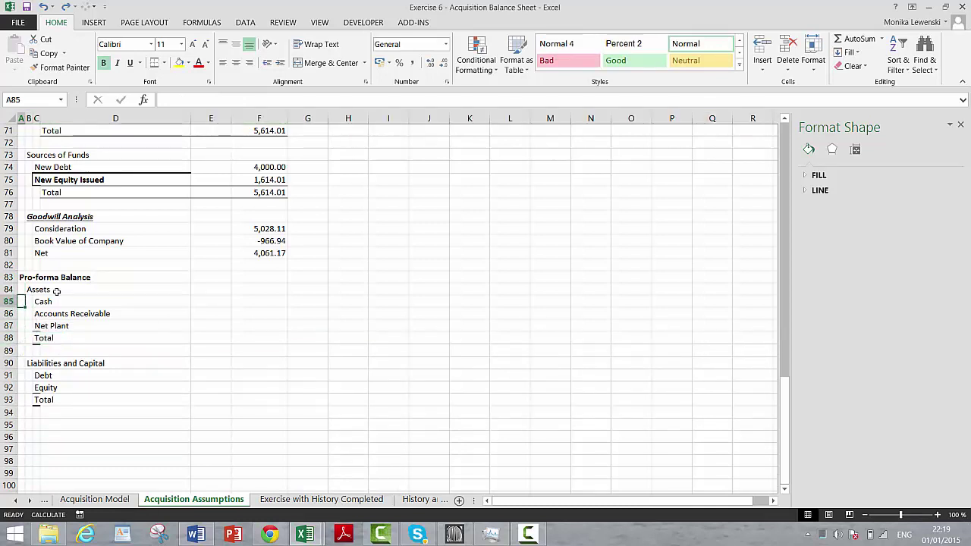
key("Right")
key("Right")
key("Right")
type("==")
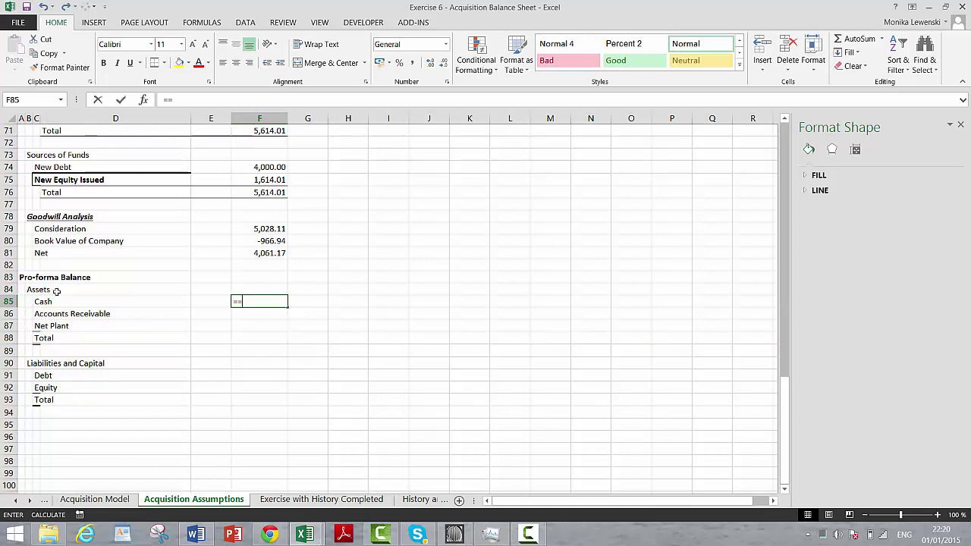
key("BackSpace")
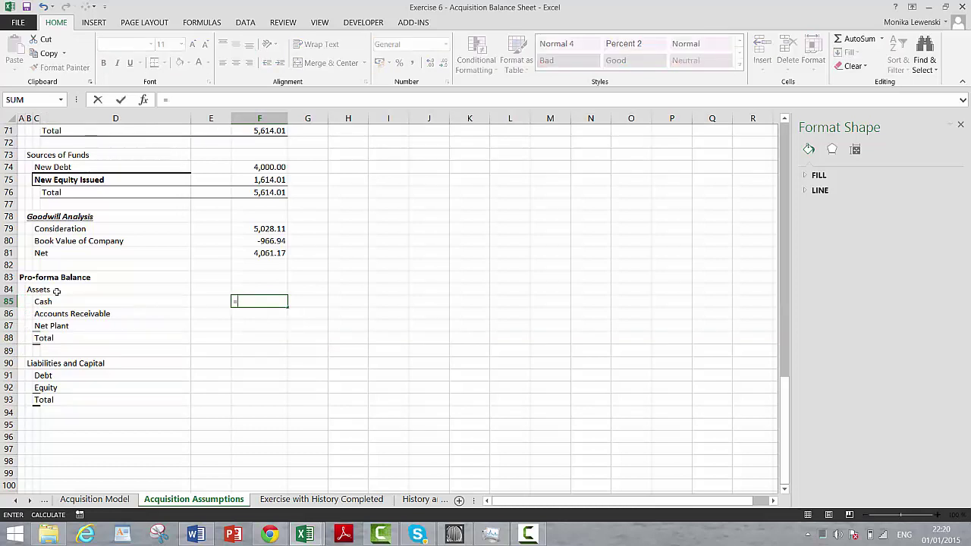
type("index(")
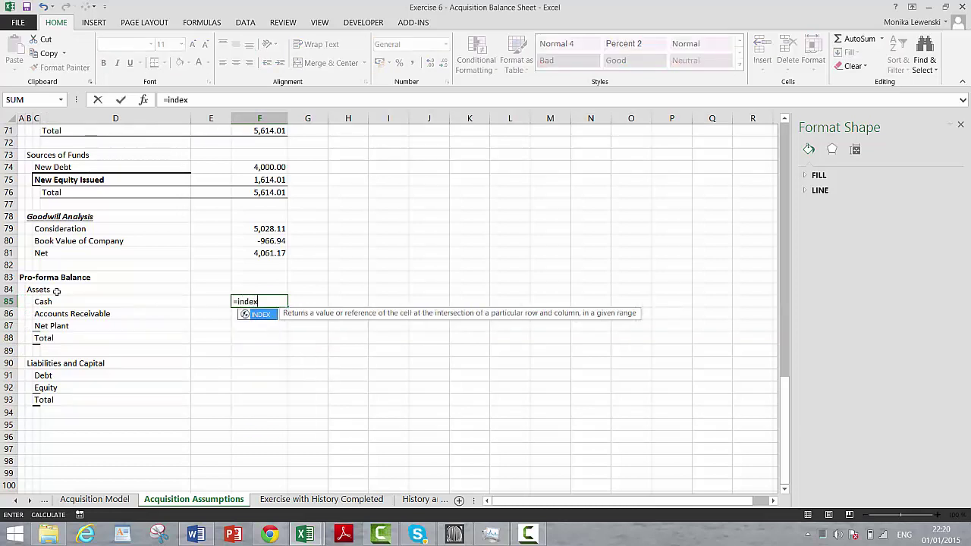
key("Page_Up")
key("Page_Up")
key("Page_Up")
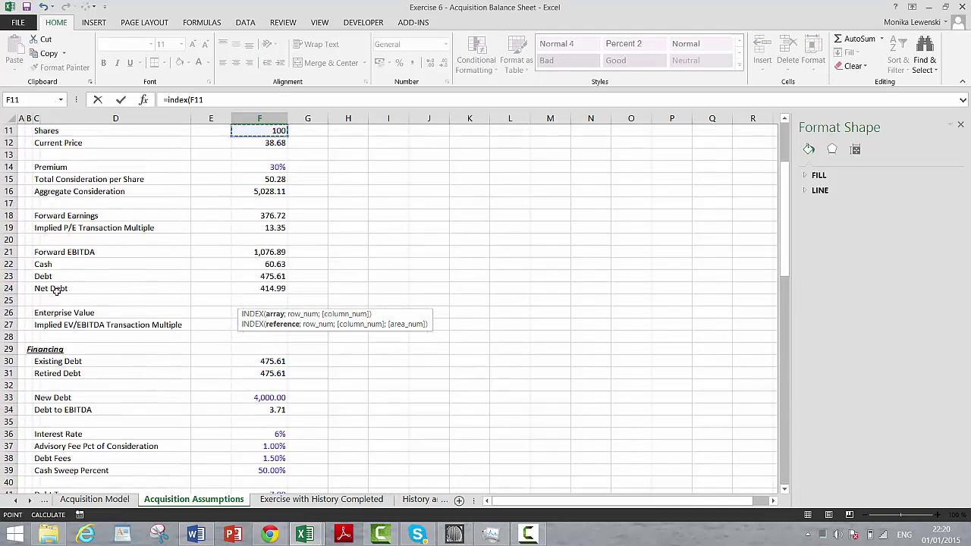
scroll(60, 290, "up", 1)
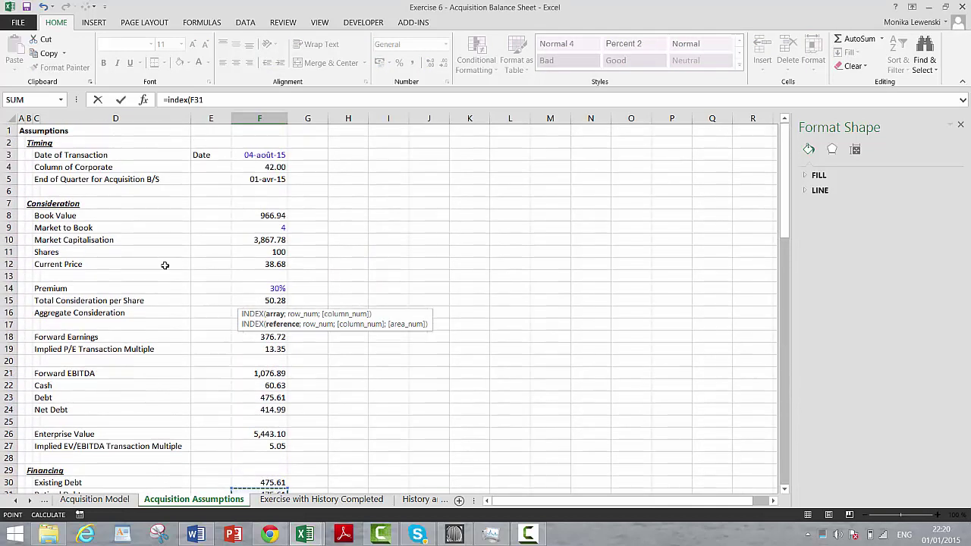
left_click(271, 501)
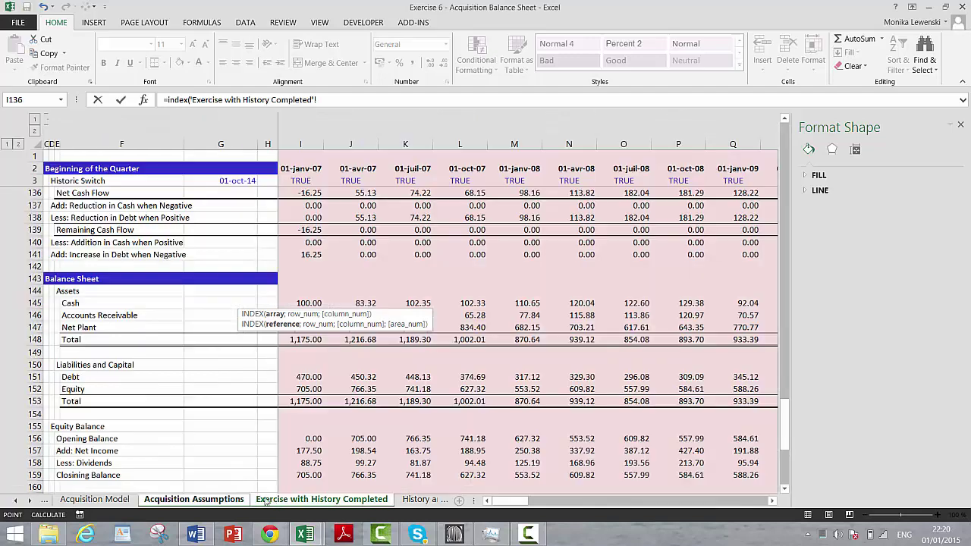
left_click(35, 303)
type(";")
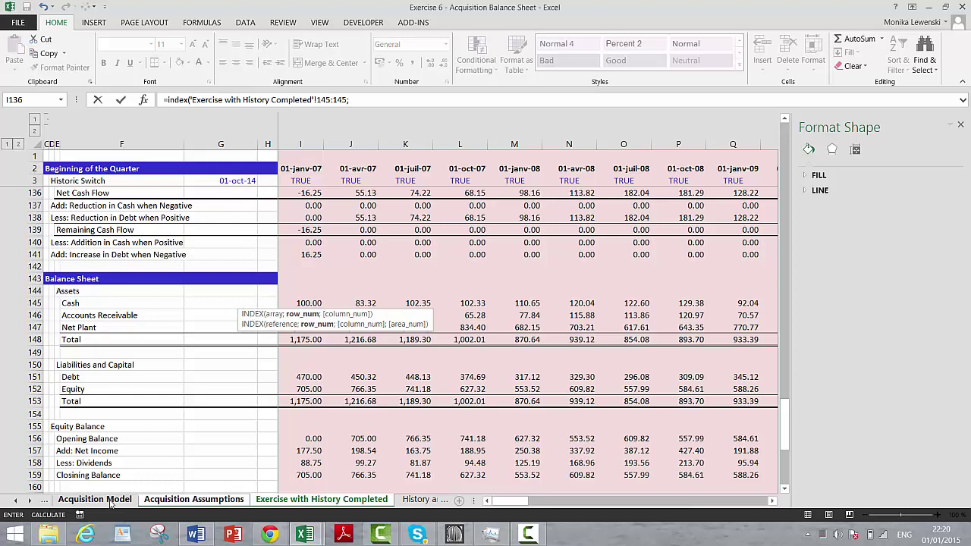
left_click(193, 499)
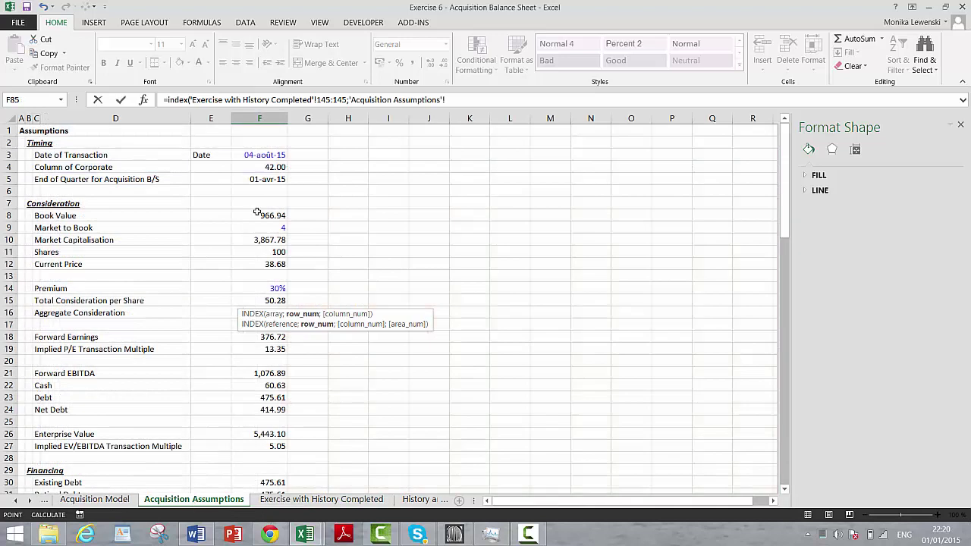
left_click(260, 163)
key("Return")
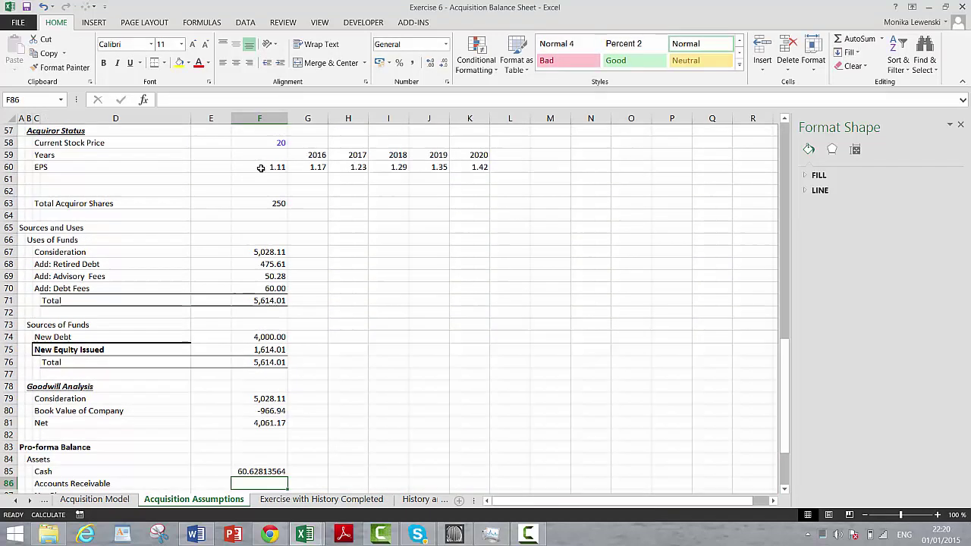
Format the Cash amount in F85 with two decimals and make its F4 reference absolute as $F$4
key("ctrl+shift+1")
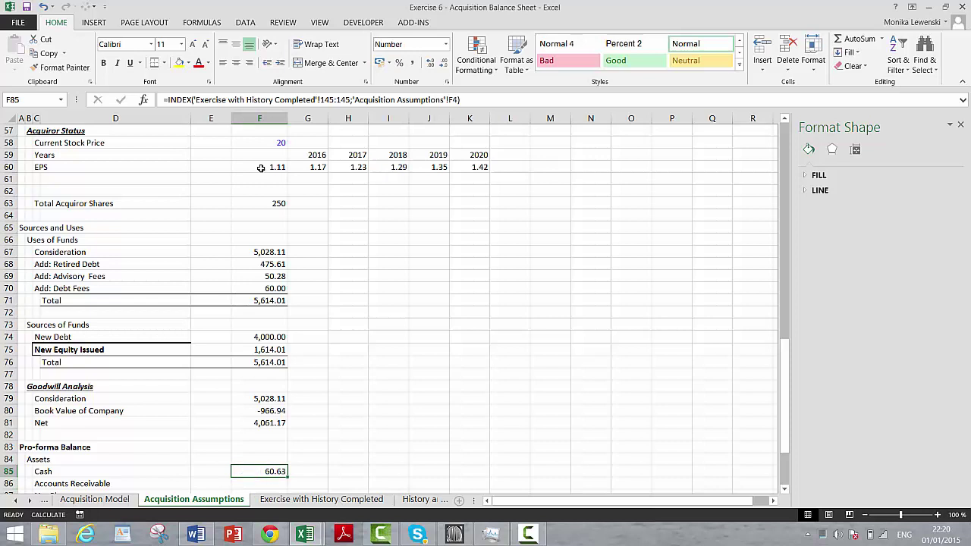
key("F2")
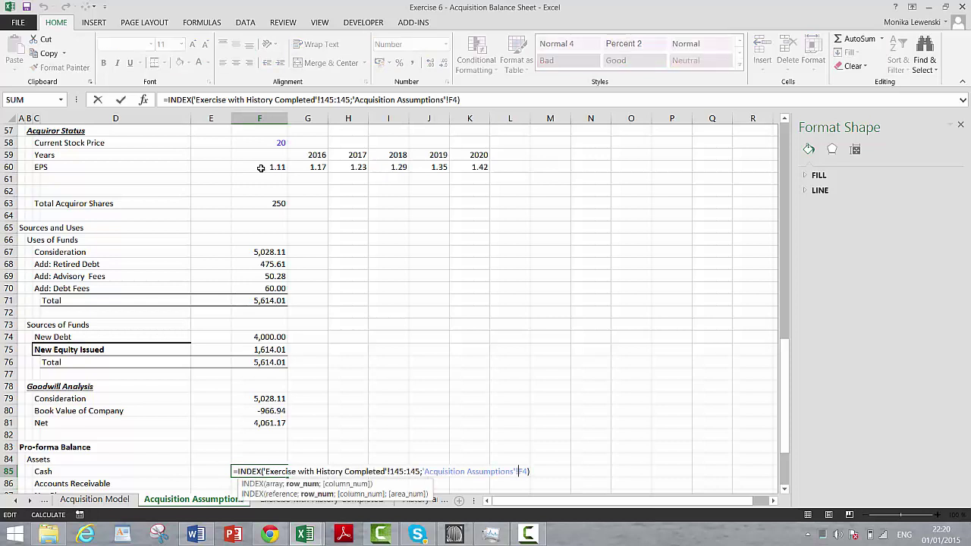
key("F4")
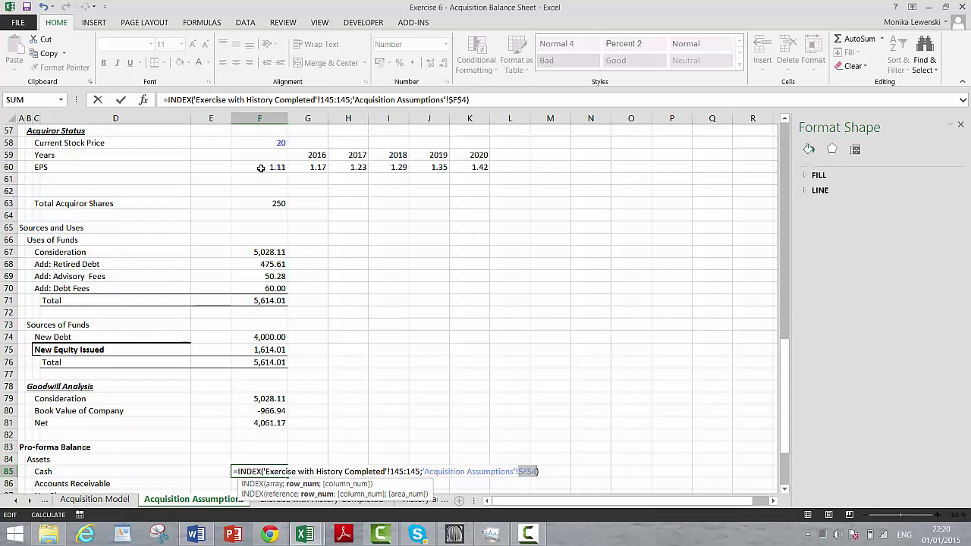
key("Return")
Fill the Cash INDEX formula in F85 down through F93 to retrieve the remaining asset and liability balances
key("shift+Down")
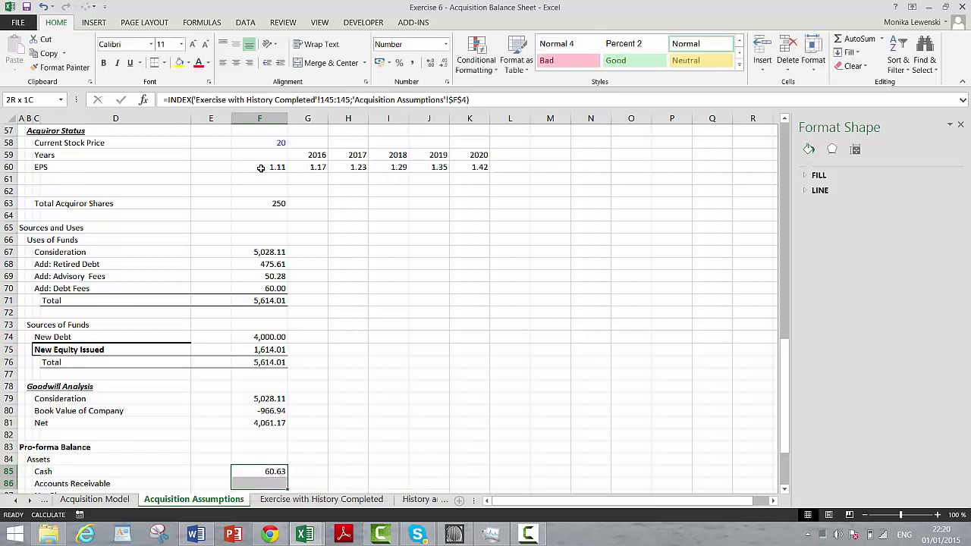
key("shift+Down")
key("shift+Down")
key("shift+Down")
key("shift+Down")
key("shift+Down")
key("shift+Down")
key("shift+Down")
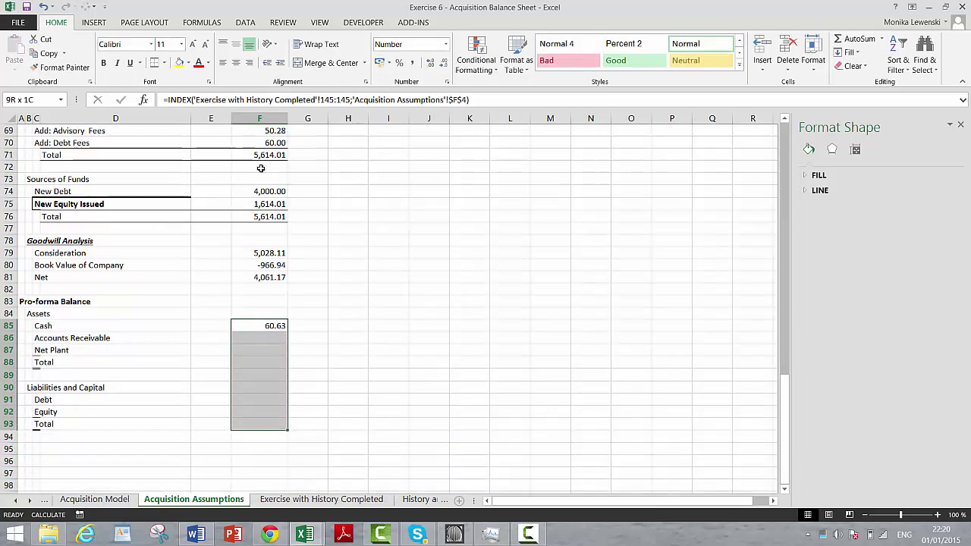
key("ctrl+d")
Clear the filled formulas from F89:F90, between the assets Total and the liabilities Debt row
key("Down")
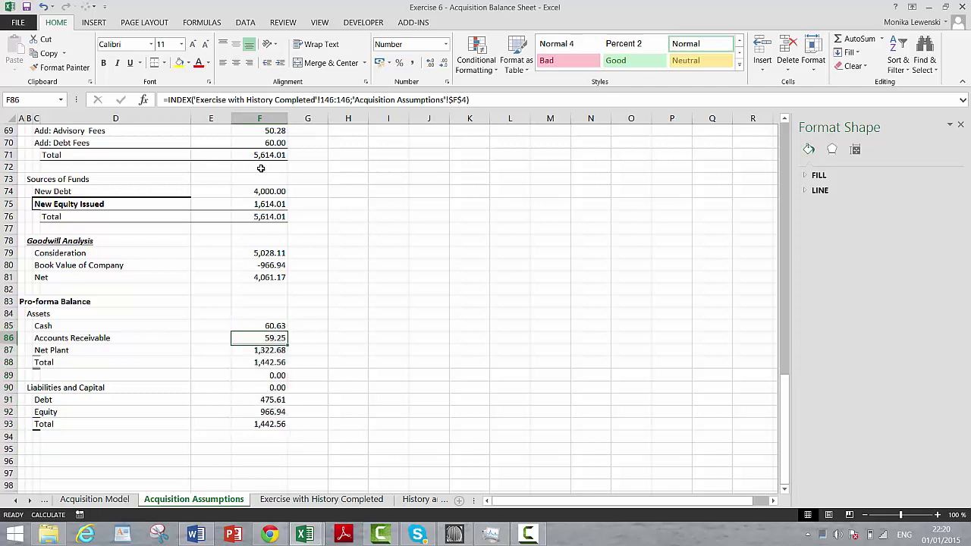
key("Down")
key("Down")
key("Down")
key("shift+Down")
key("Delete")
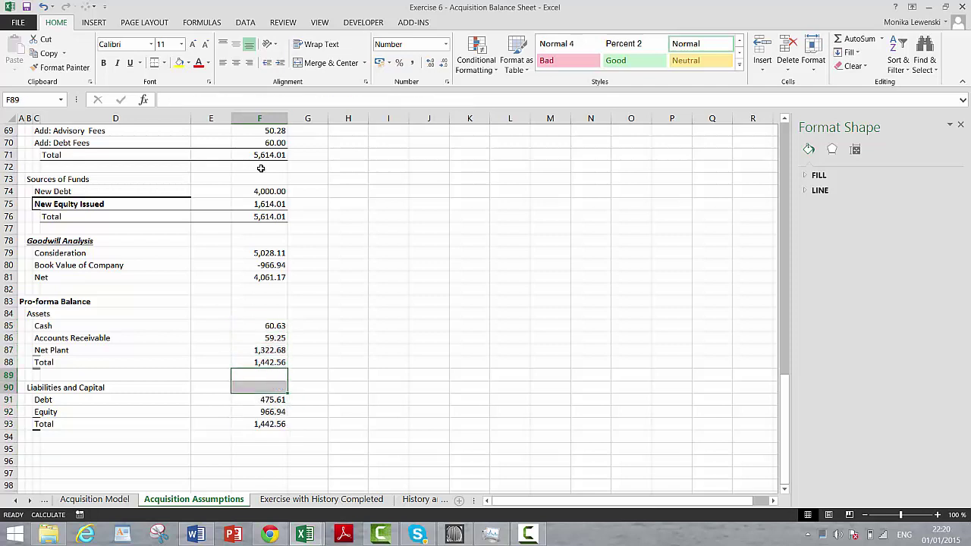
key("shift+Up")
Insert a row between Net Plant and the assets Total, and label it "Goodwill" in C88
key("Up")
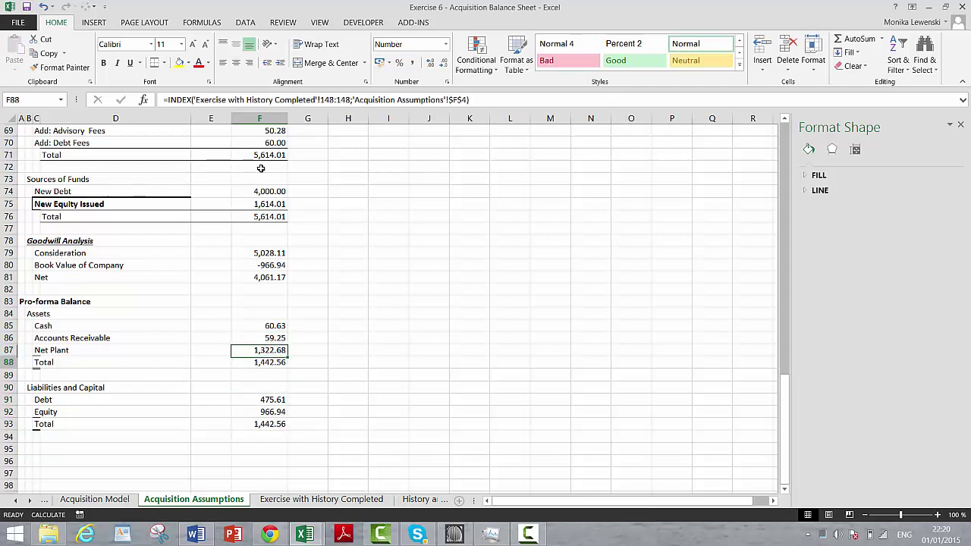
key("shift+space")
key("ctrl+shift+plus")
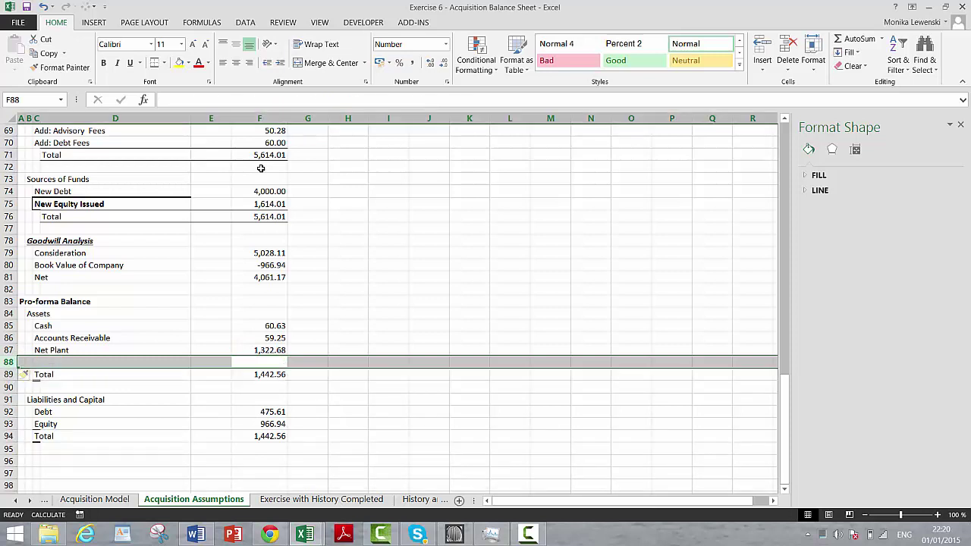
key("Left")
key("Left")
key("Left")
type("Good")
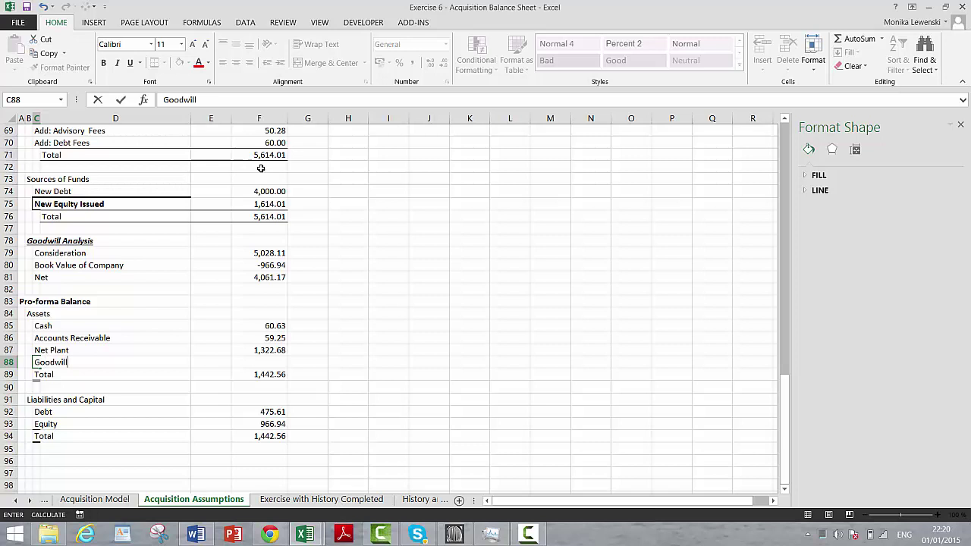
key("Return")
Insert another row directly below Goodwill and label it "Unamortised Debt Fees" in C89
key("shift+space")
key("ctrl+shift+plus")
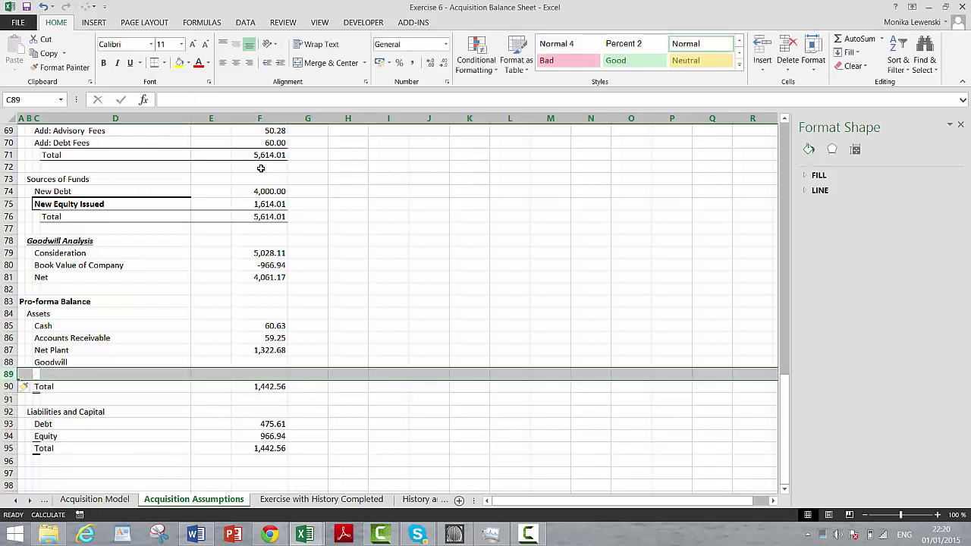
key("shift+BackSpace")
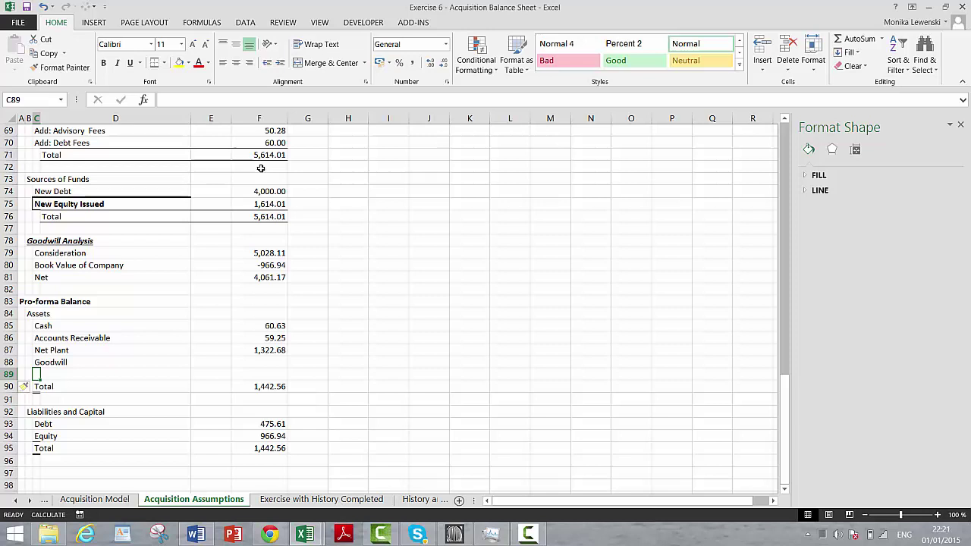
type("Unamo")
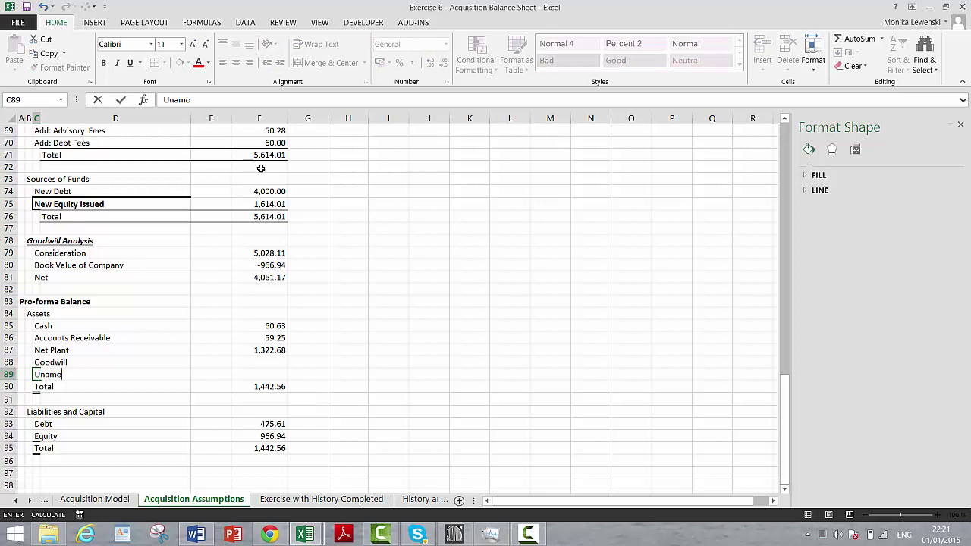
type("rtised Debt Fee")
key("Return")
Enter the column heading "Existing" in F84 above the retrieved historic balances
key("Up")
key("Right")
key("Right")
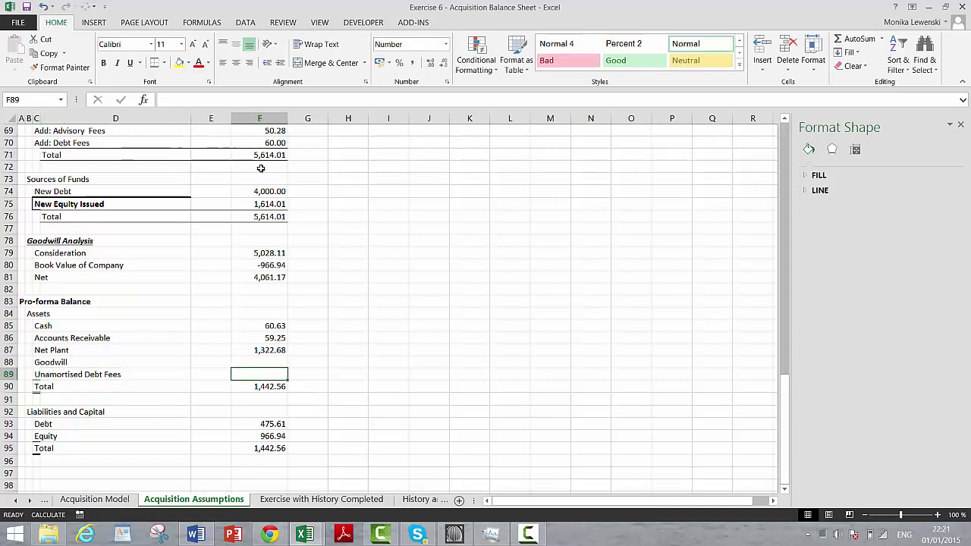
key("Up")
key("Up")
key("Up")
key("Up")
key("Up")
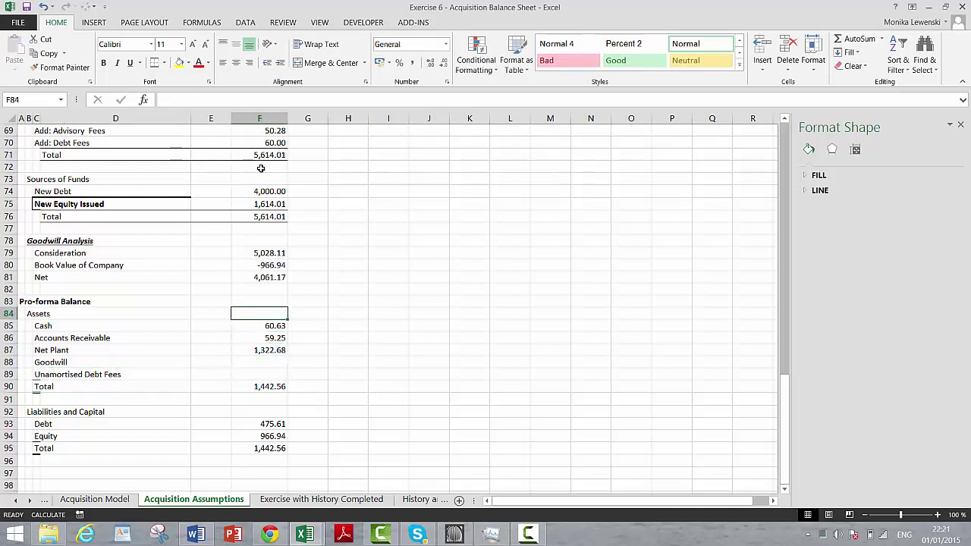
type("Exis")
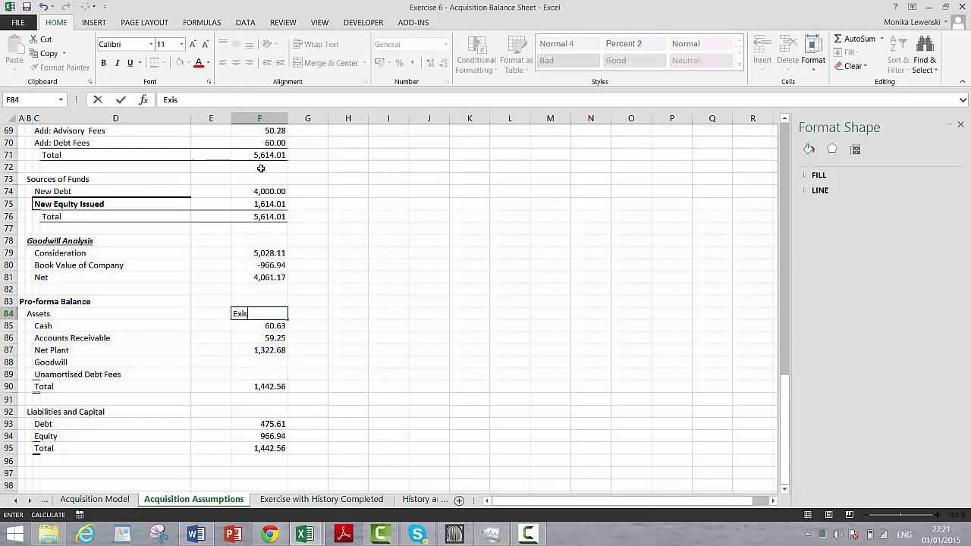
type("ting")
key("Return")
Enter the adjustment column headings "Acct" in H84 and "Debt" in I84, leaving column G blank
key("Up")
key("Right")
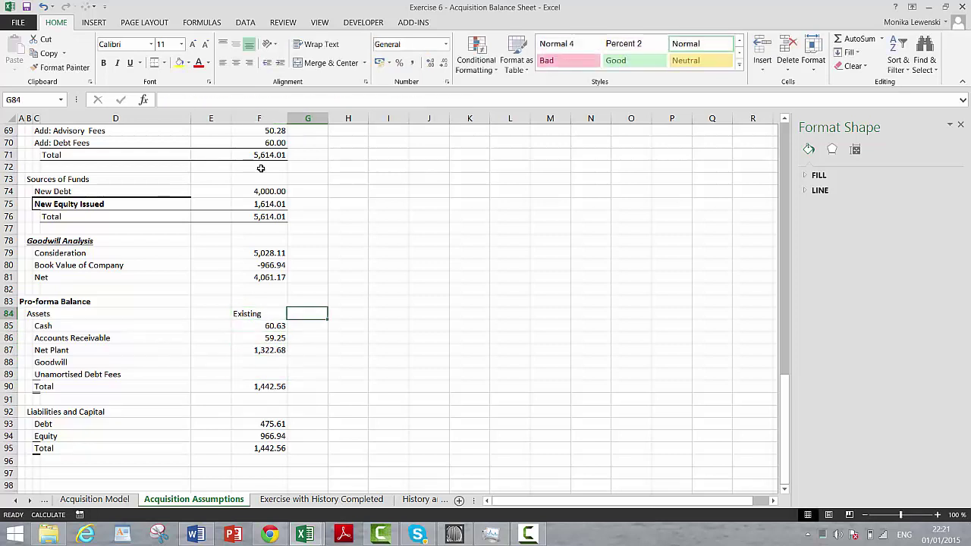
key("Right")
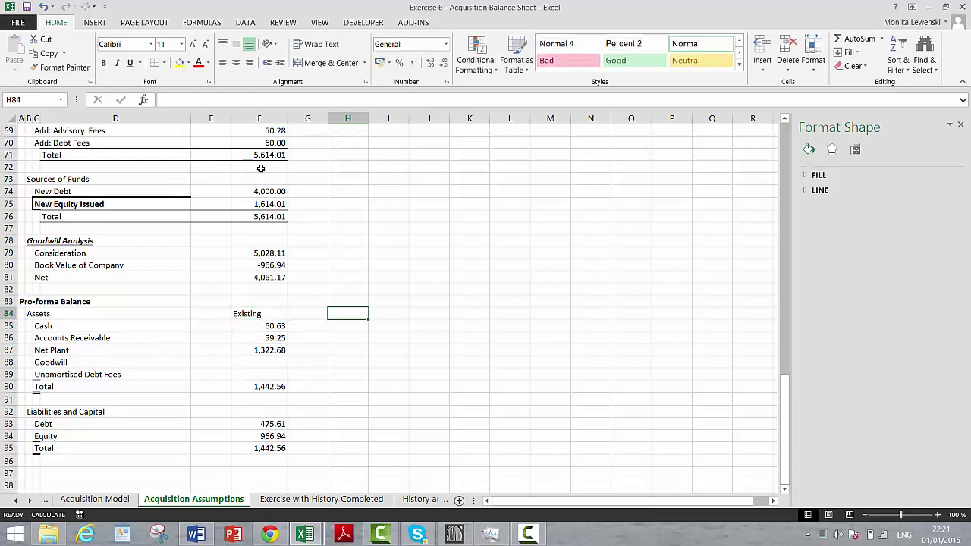
type("Acct")
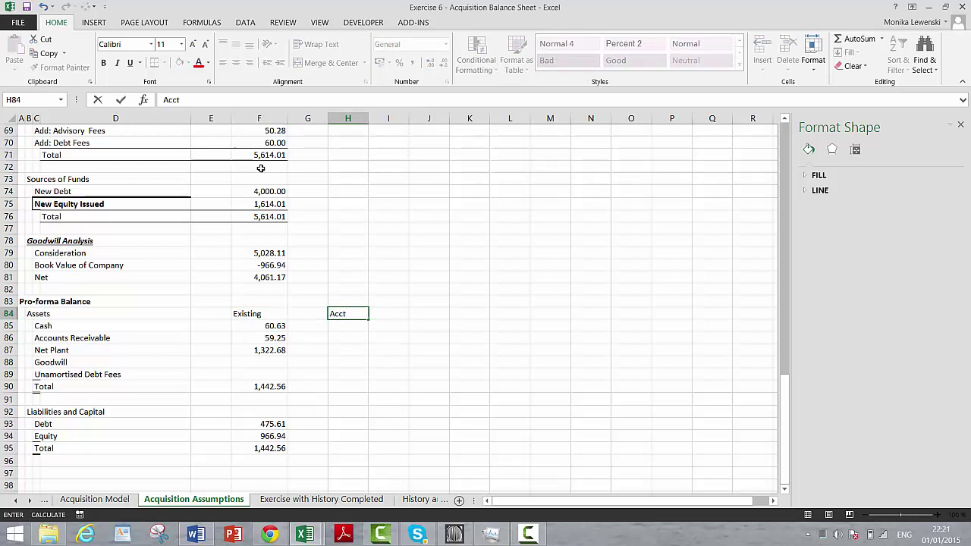
key("Right")
type("Debt")
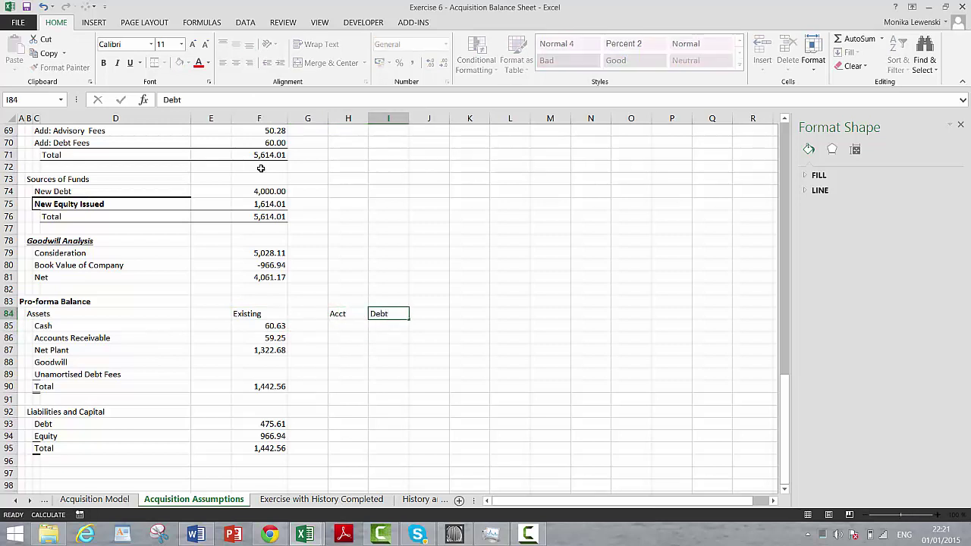
key("Right")
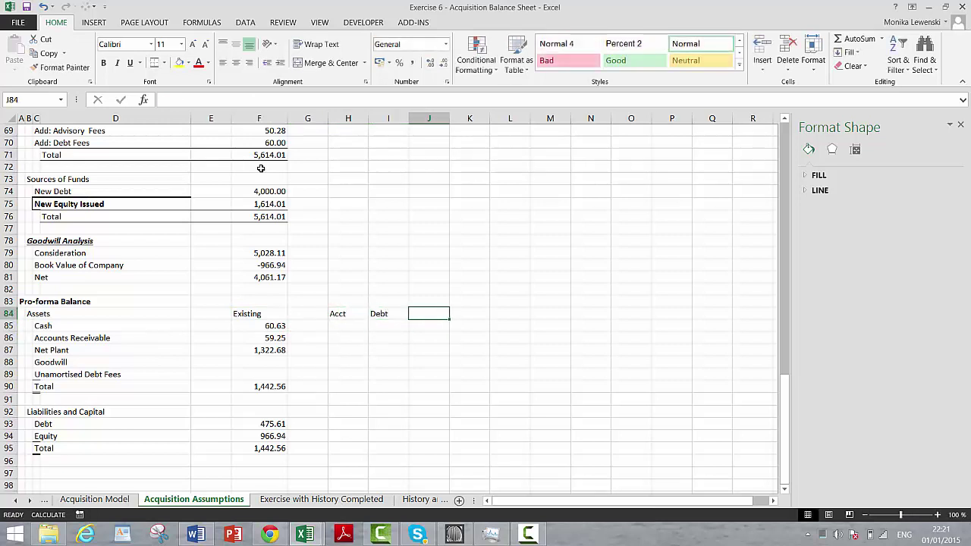
Complete the heading row with "Equity" in J84 and "Total" in K84
type("Equit")
key("Return")
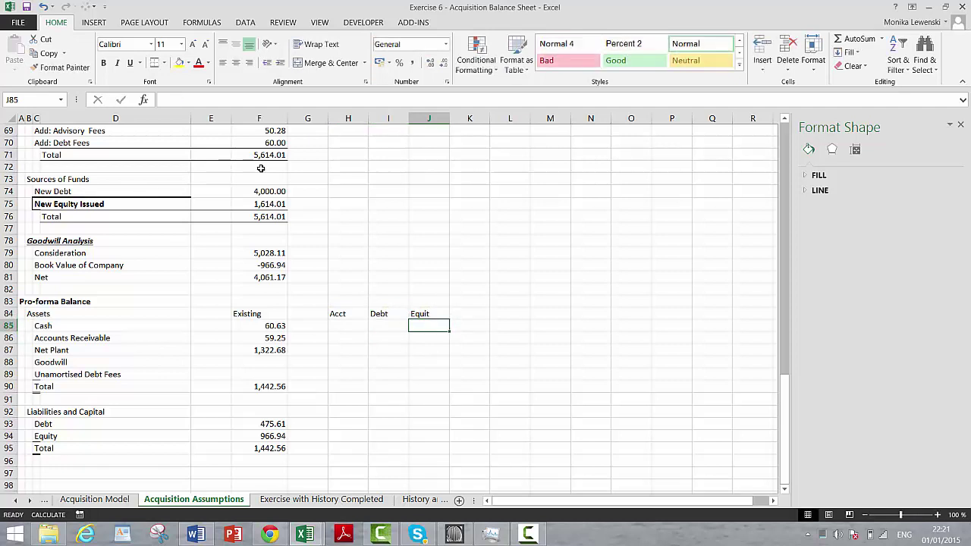
key("Up")
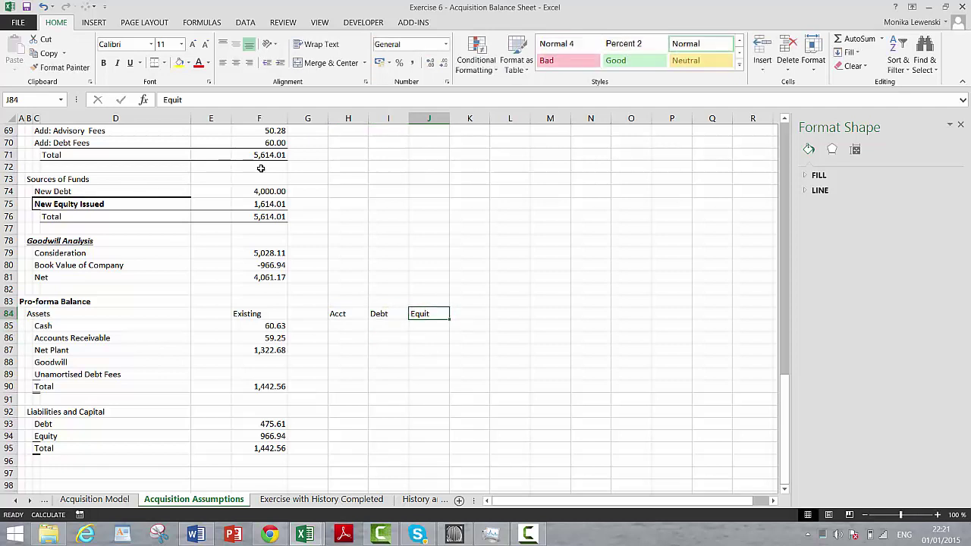
key("F2")
type("y")
key("Tab")
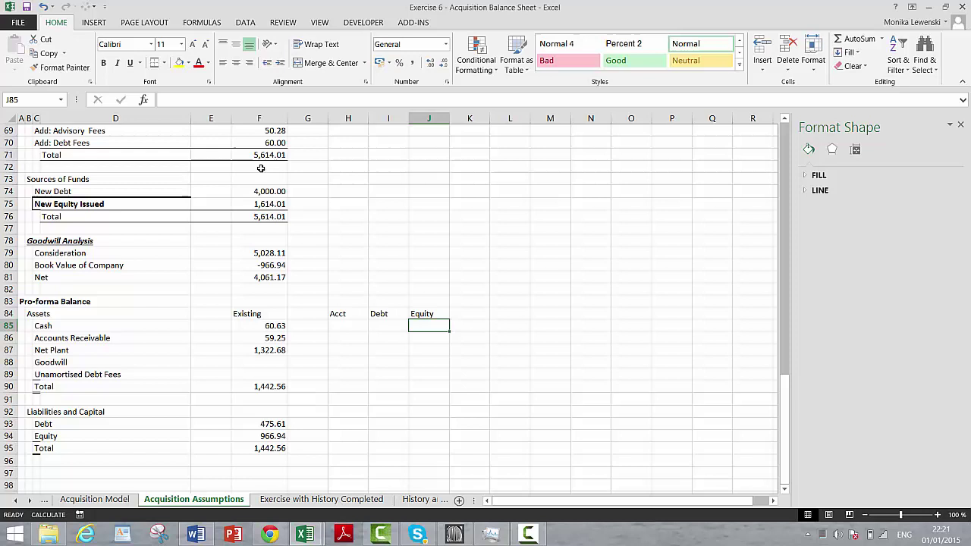
type("Tota")
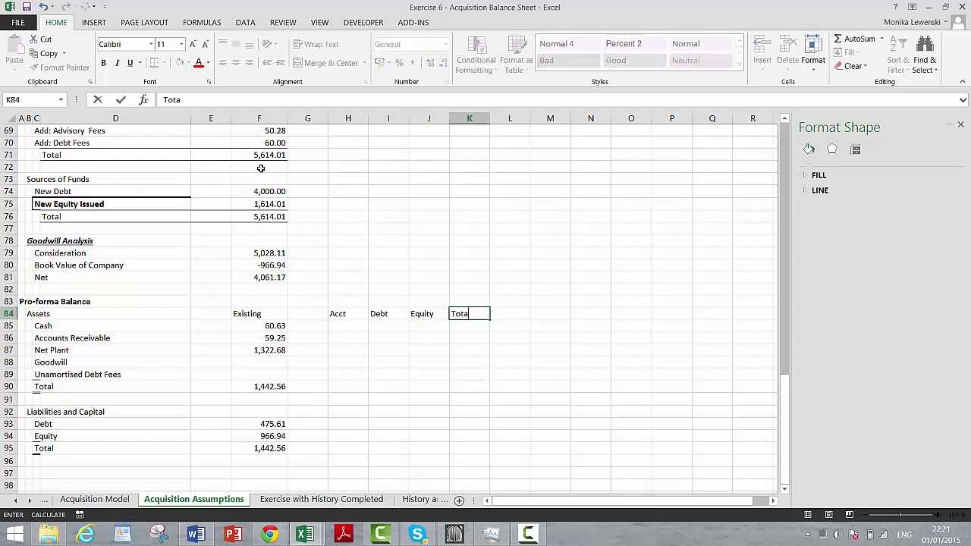
type("l")
key("Return")
Link the Goodwill adjustment in H88, under Acct, to the Net amount of the Goodwill Analysis with =F81
key("Left")
key("Left")
key("Left")
key("Left")
key("Down")
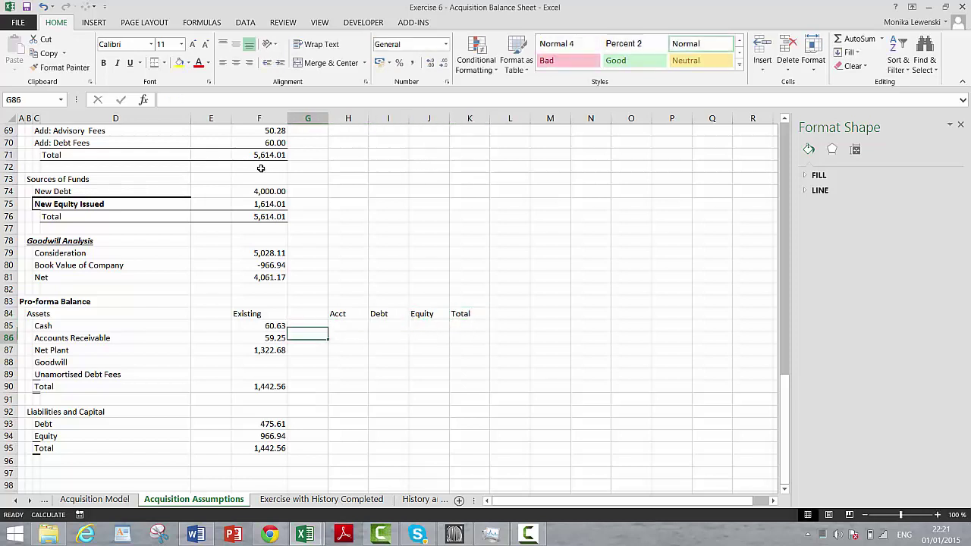
key("Down")
key("Down")
key("Right")
type("=")
key("Up")
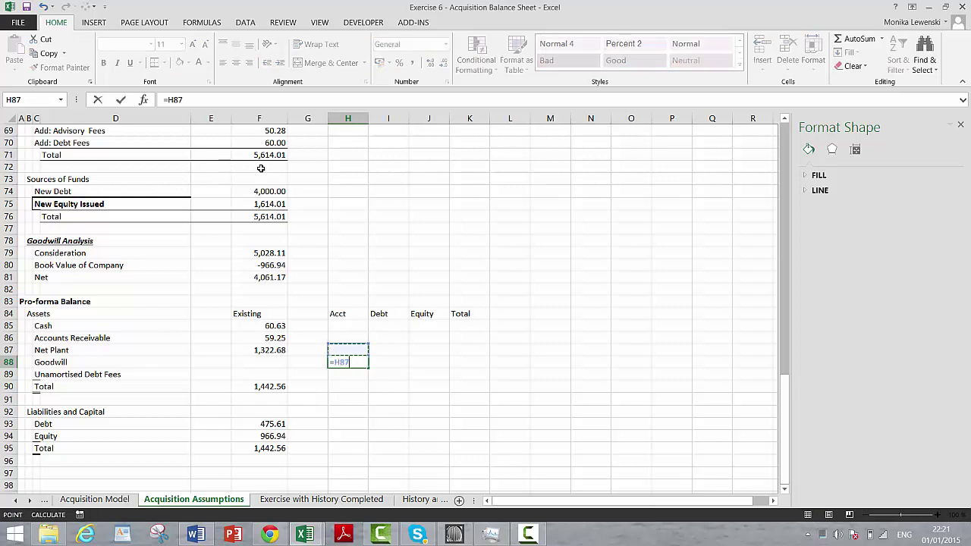
key("Up")
key("Up")
key("Up")
key("Up")
key("Up")
key("Up")
key("Up")
key("Up")
key("Up")
key("Up")
key("Up")
key("Up")
key("Up")
key("Left")
key("Left")
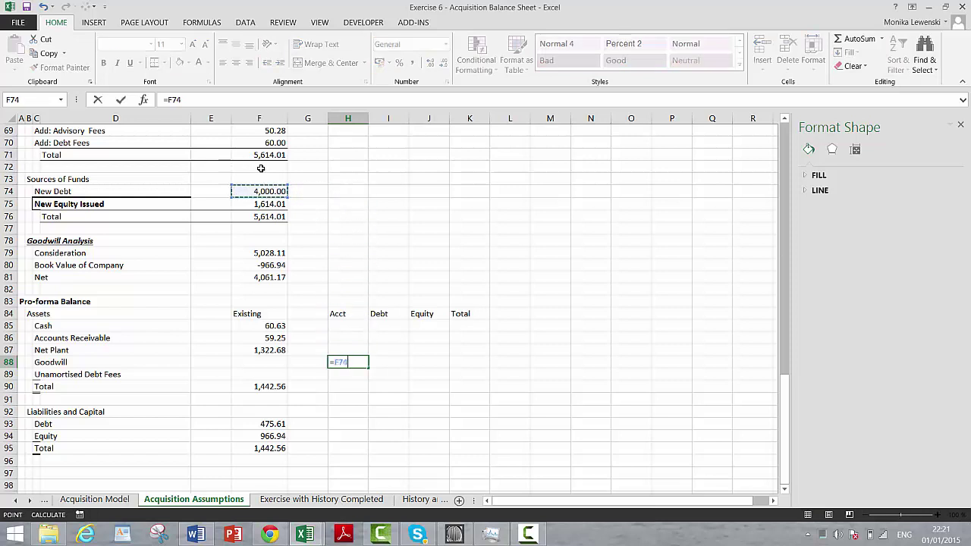
key("Down")
key("Down")
key("Down")
key("Down")
key("Down")
key("Down")
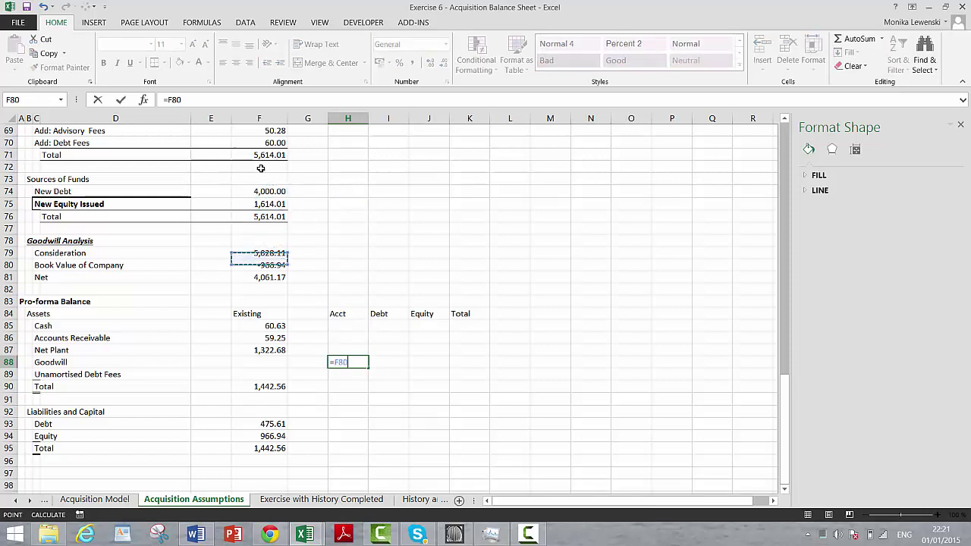
key("Down")
key("Return")
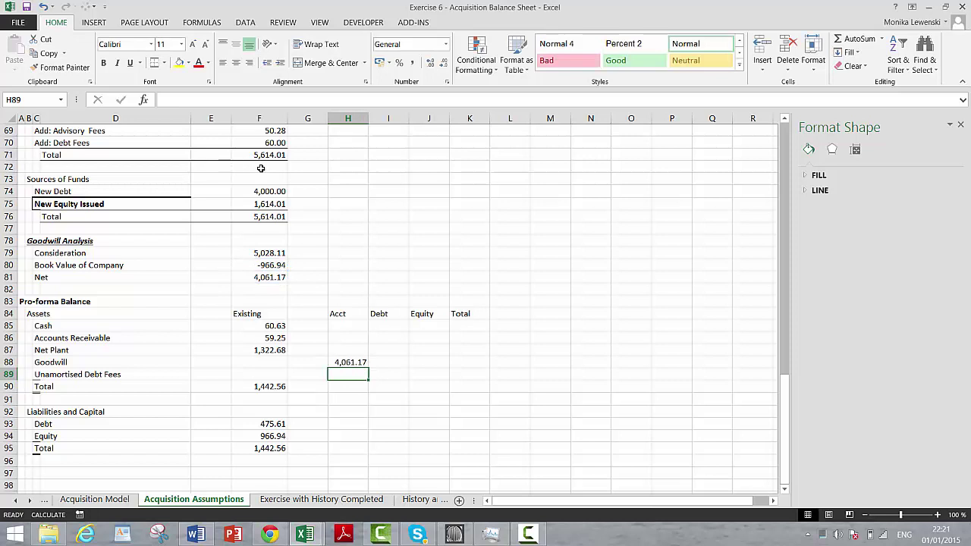
Link the Unamortised Debt Fees adjustment in H89 to the Debt Fees in Uses of Funds with =F70
type("=")
key("Up")
key("Up")
key("Up")
key("Up")
key("Up")
key("Up")
key("Up")
key("Up")
key("Up")
key("Up")
key("Up")
key("Up")
key("Up")
key("Up")
key("Up")
key("Up")
key("Up")
key("Up")
key("Up")
key("Up")
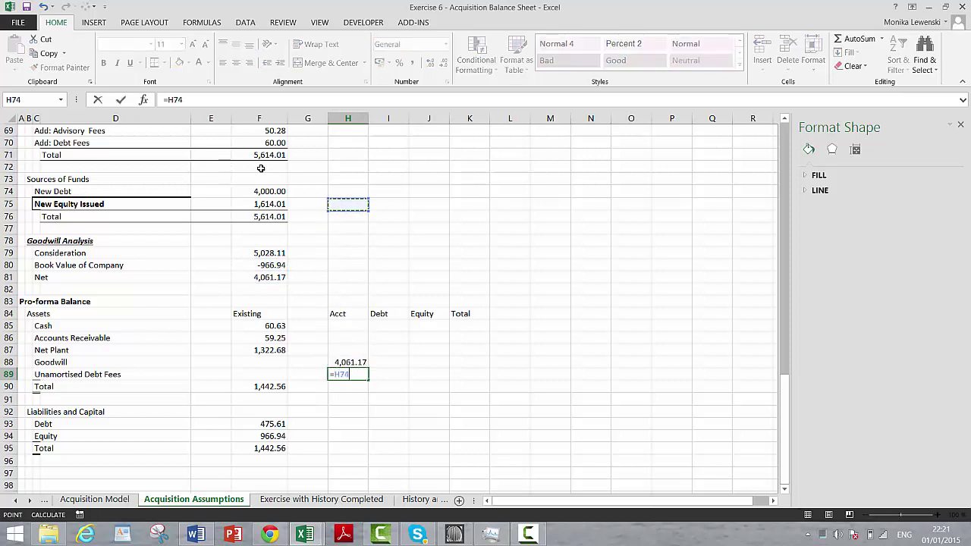
key("Down")
key("Left")
key("Left")
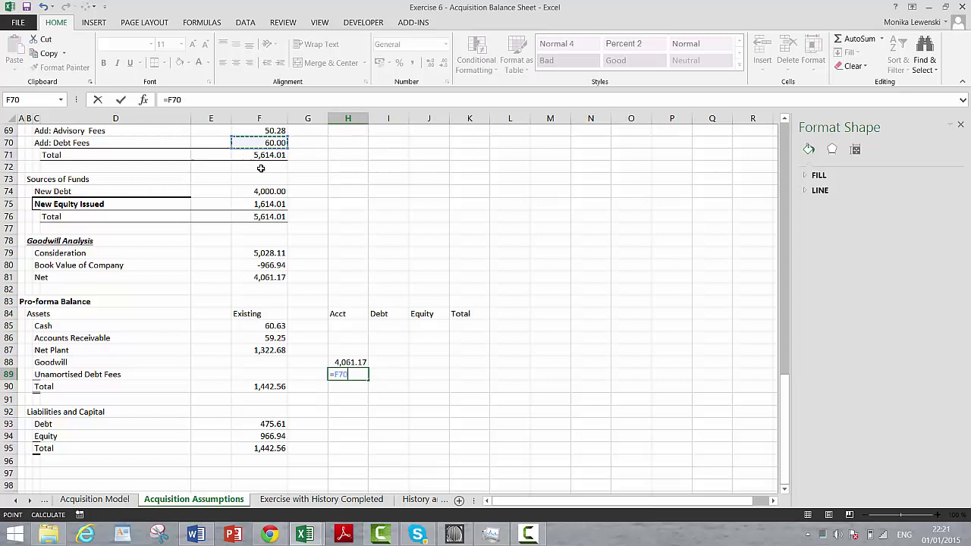
key("Return")
Enter the Debt adjustment in I93 as New Debt less Retired Debt with =-F68+F74
key("Up")
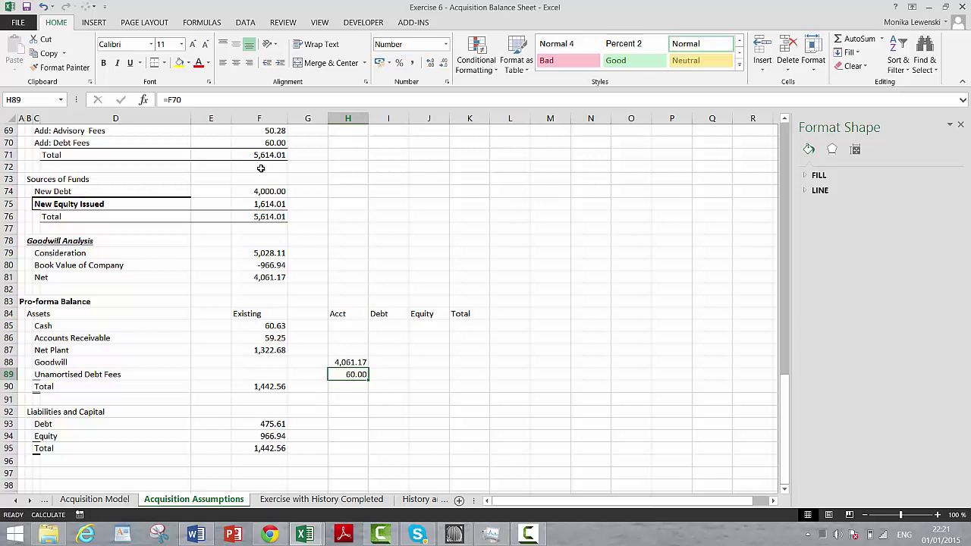
key("Right")
key("Right")
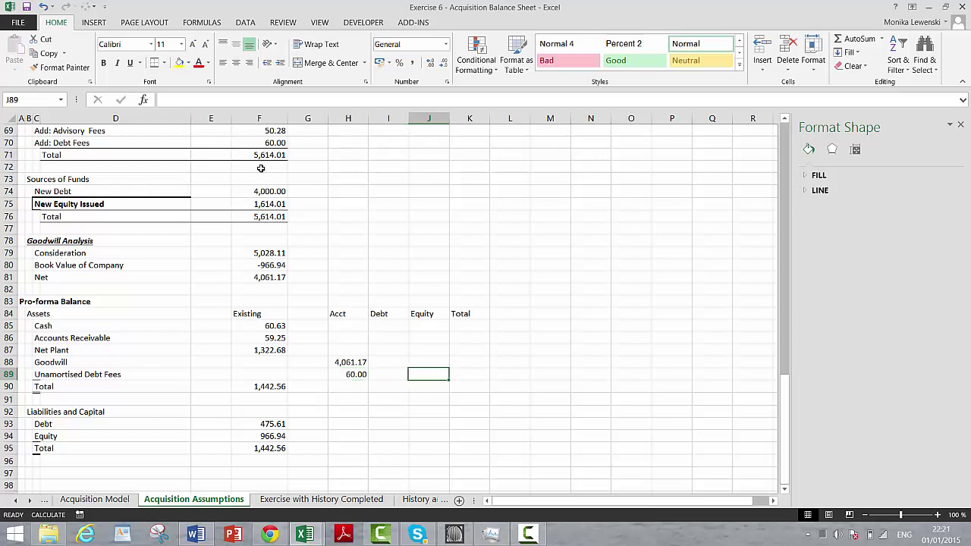
key("Up")
key("Up")
key("Up")
key("Left")
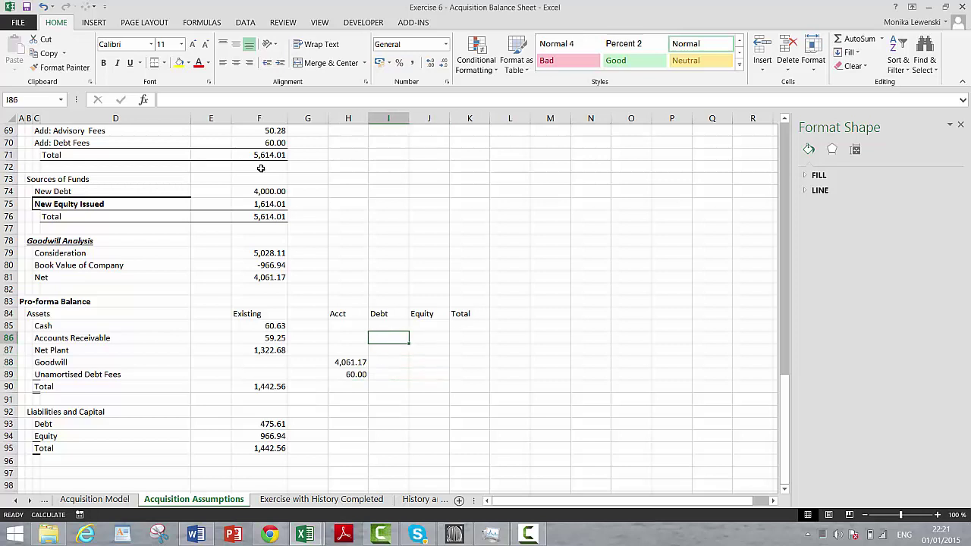
key("Down")
key("Down")
key("Down")
key("Down")
key("Down")
key("Down")
key("Down")
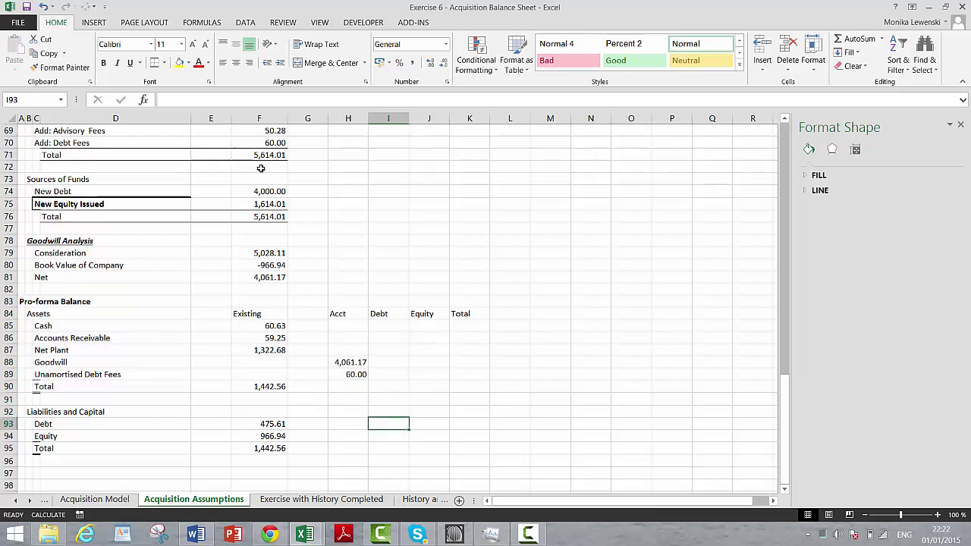
type("=-")
key("Up")
key("Up")
key("Up")
key("Up")
key("Up")
key("Up")
key("Up")
key("Up")
key("Up")
key("Up")
key("Up")
key("Up")
key("Up")
key("Up")
key("Up")
key("Up")
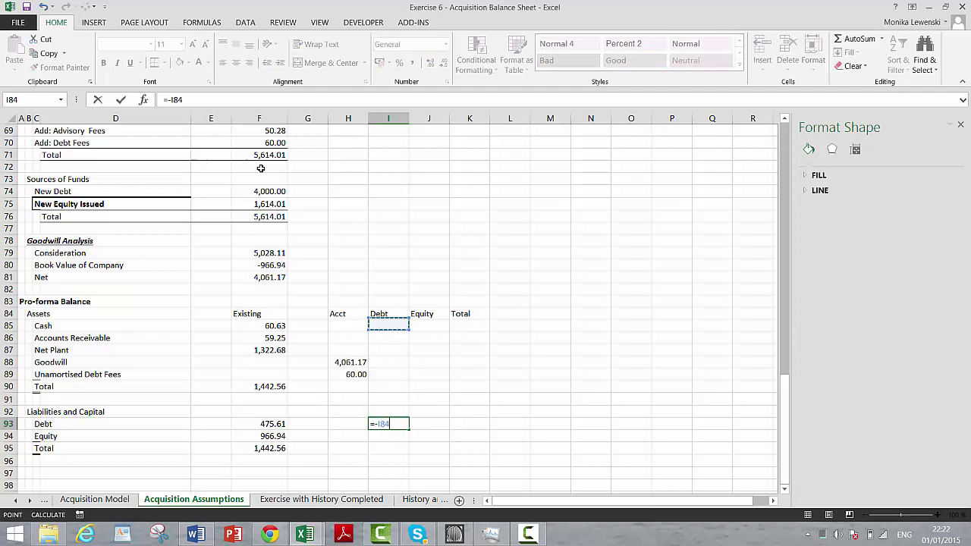
key("Left")
key("Left")
key("Up")
key("Up")
key("Up")
key("Up")
key("Up")
key("Up")
key("Up")
key("Up")
key("Up")
key("Up")
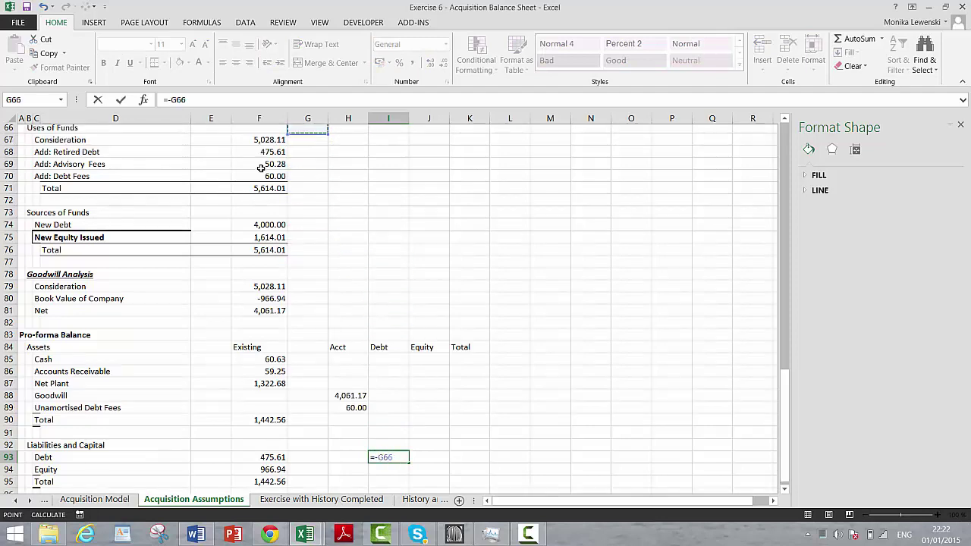
key("Left")
key("Down")
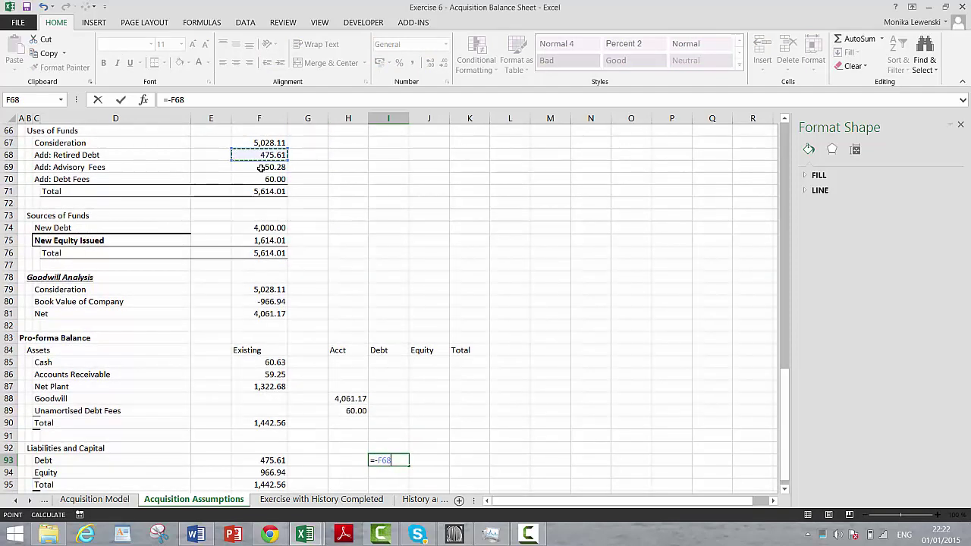
type("+")
left_click(258, 229)
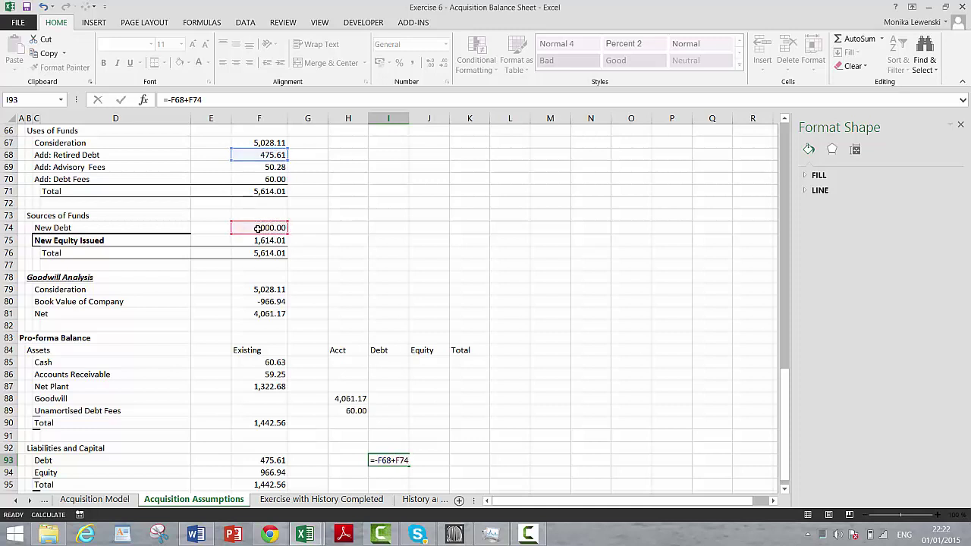
key("ctrl+Return")
Start the Equity adjustment formula in J93, on the Debt row
key("Right")
type("=")
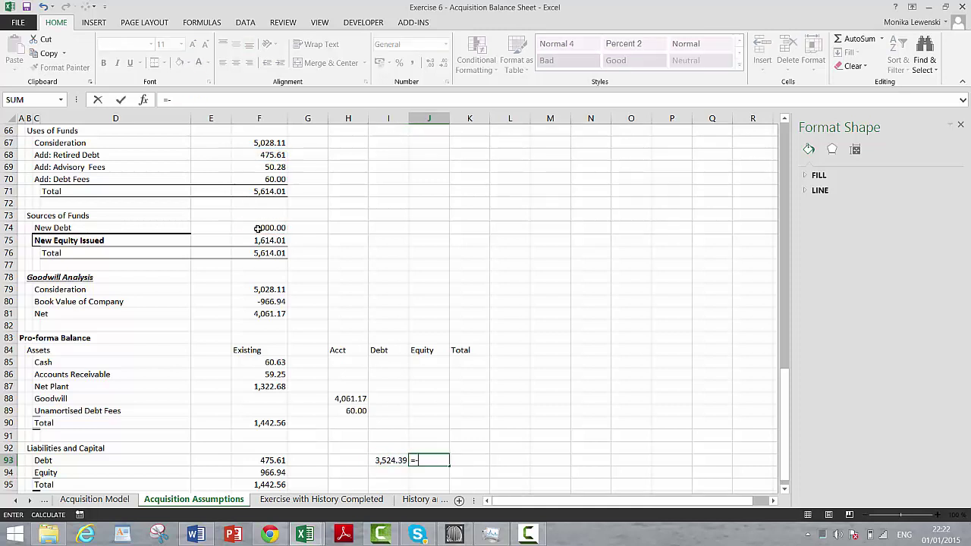
type("-")
left_click(253, 154)
key("Down")
key("Down")
key("Down")
key("Down")
key("Down")
key("Down")
key("Down")
key("Down")
key("Down")
key("Down")
key("Down")
key("Down")
key("Down")
key("Down")
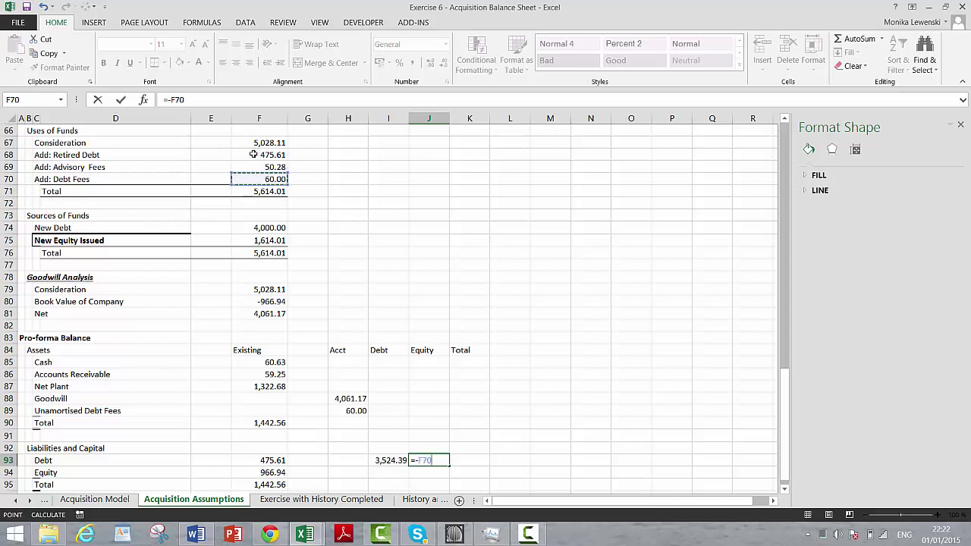
key("BackSpace")
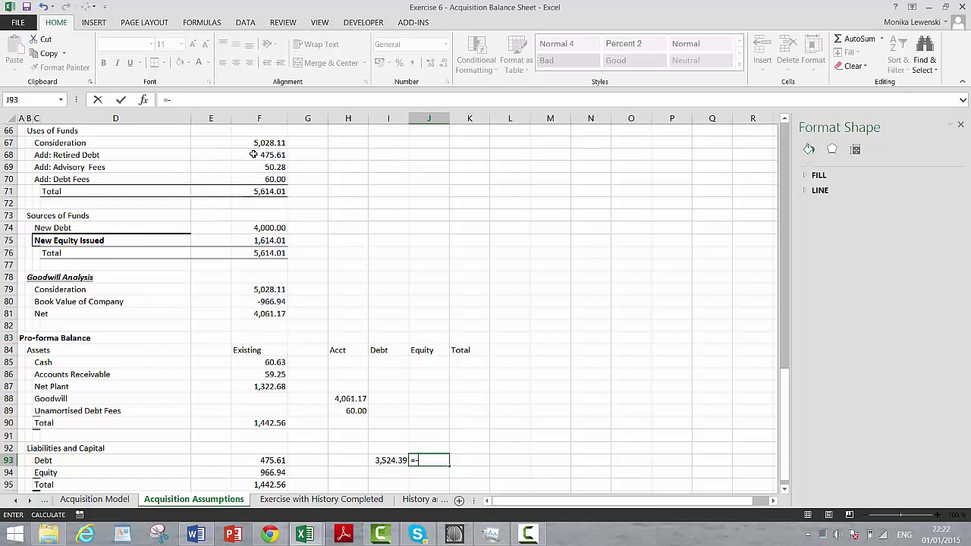
Build the J93 formula from Book Value of Company, New Equity Issued and Advisory Fees as =F80+F75-F69
left_click(263, 301)
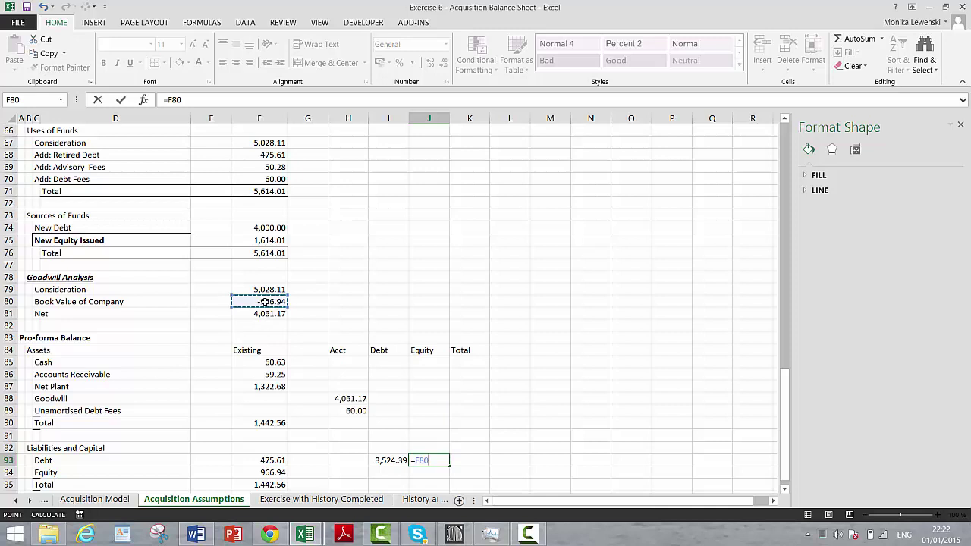
type("+")
left_click(256, 240)
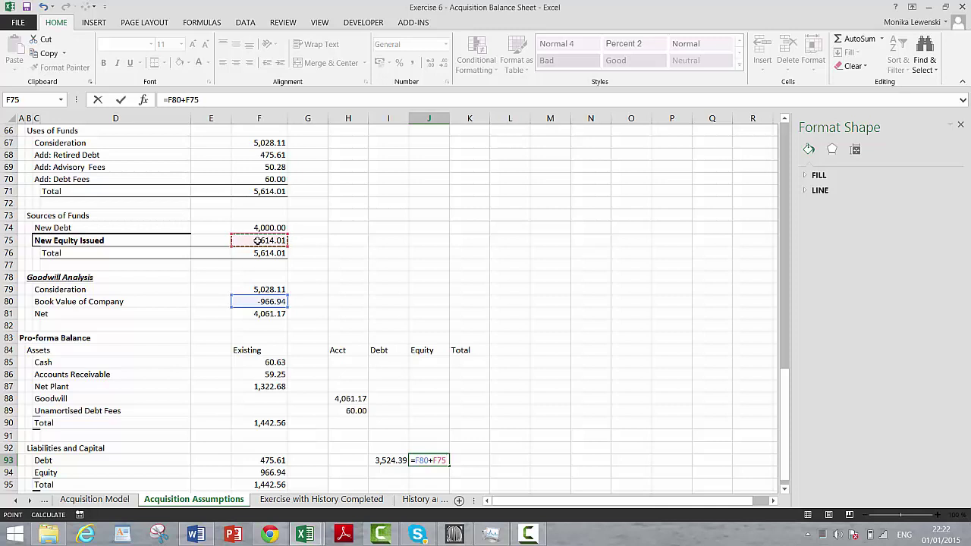
type("-")
left_click(261, 172)
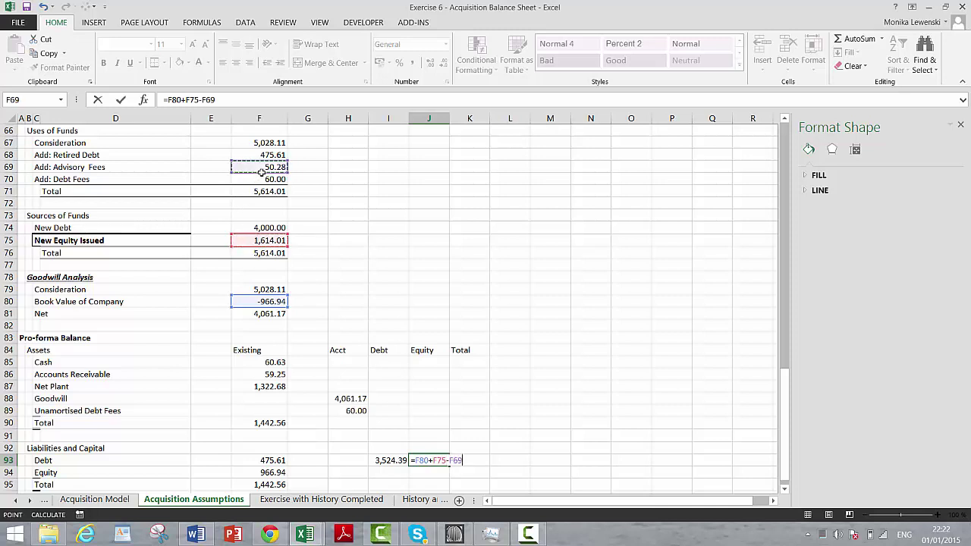
key("Return")
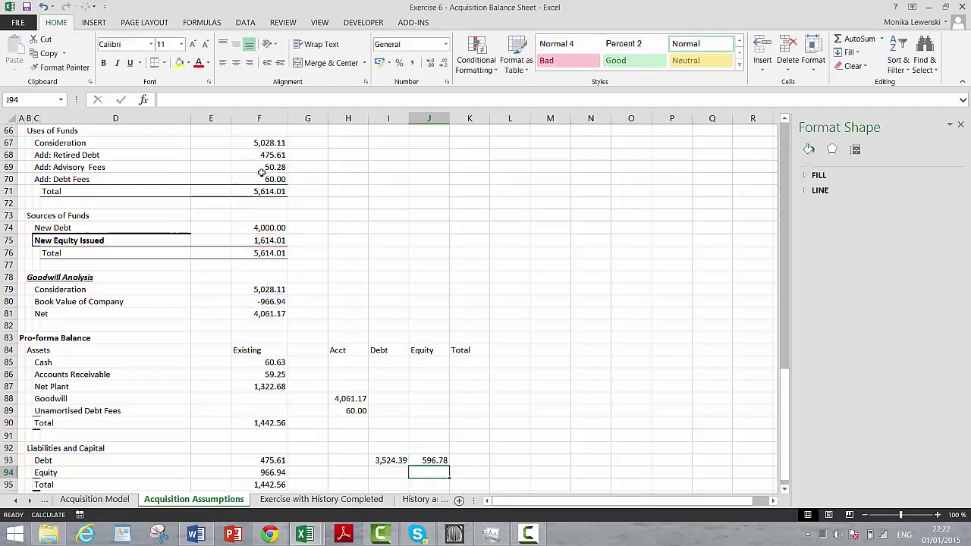
Sum the Acct, Debt and Equity adjustments for Cash in K85 with =SUM(H85:J85)
key("Return")
key("Down")
key("Up")
key("Up")
key("Up")
key("Up")
key("Up")
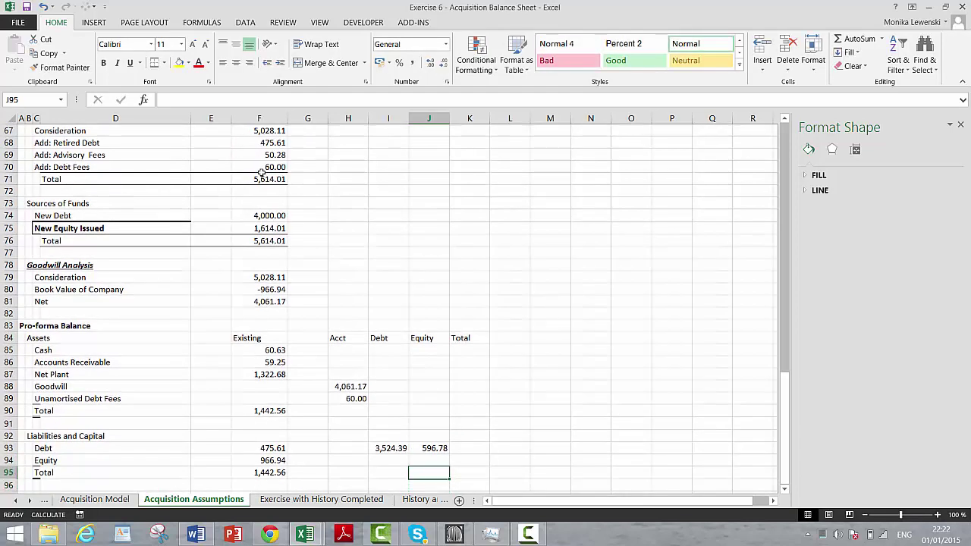
key("Up")
key("Up")
key("Up")
key("Up")
key("Up")
key("Up")
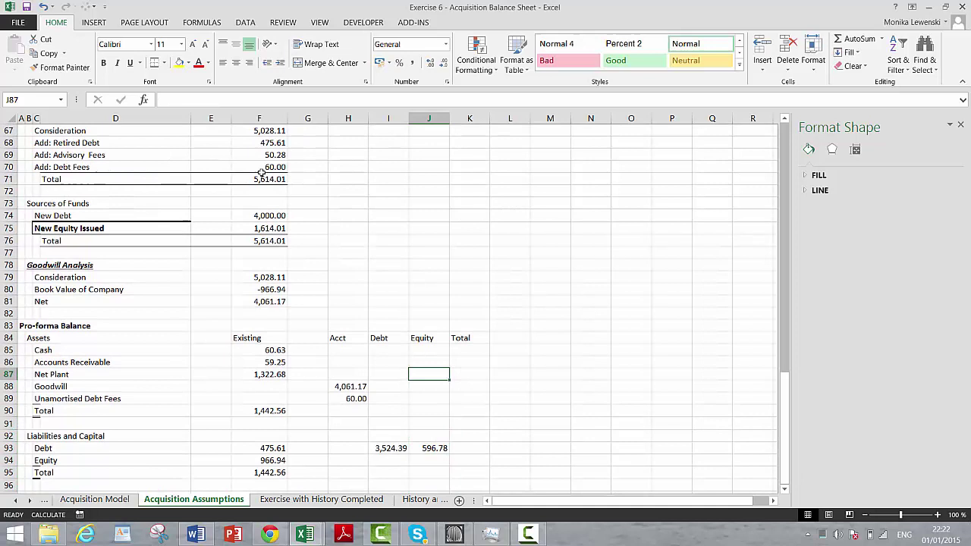
key("Right")
type("=")
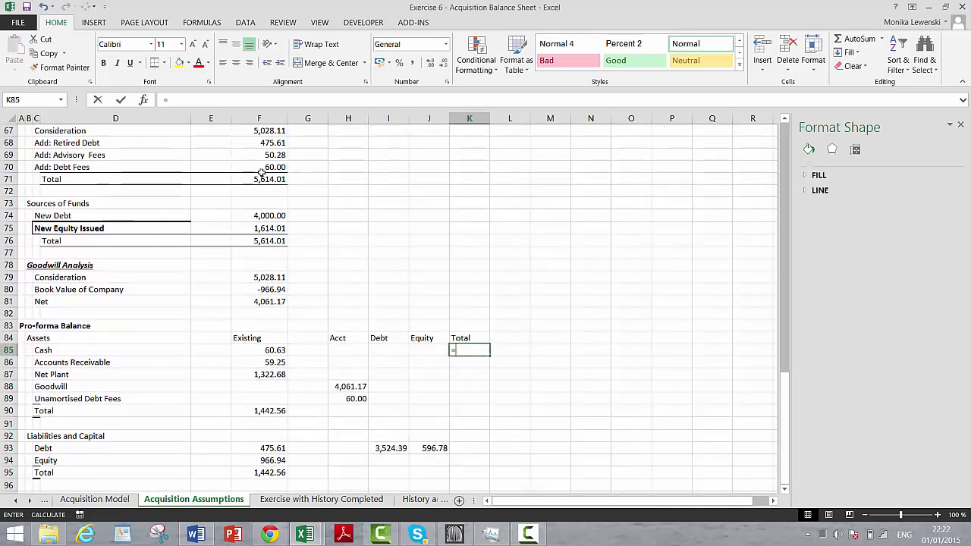
type("sum(")
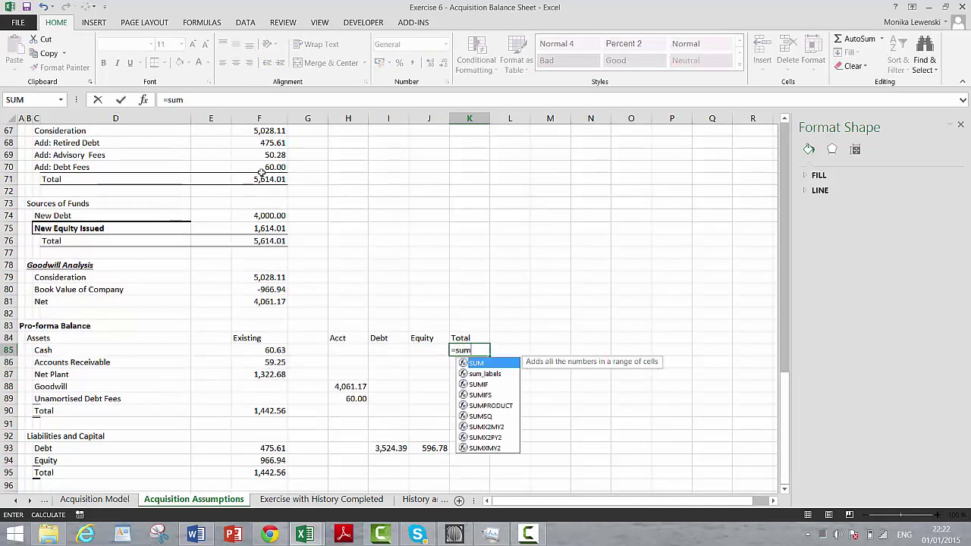
key("Left")
key("shift+Left")
key("shift+Left")
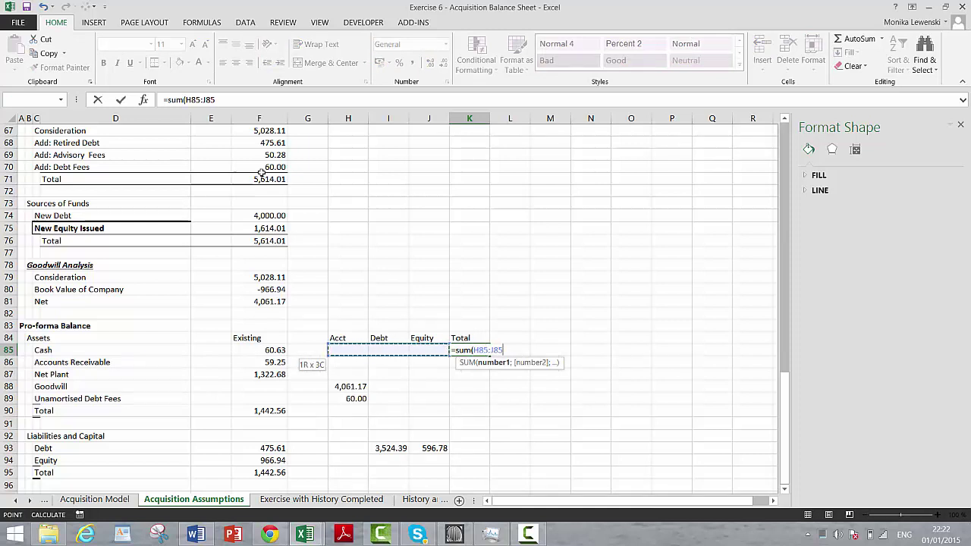
key("ctrl+Return")
Fill the K85 row sum down through Unamortised Debt Fees in K89
key("shift+Down")
key("shift+Down")
key("shift+Down")
key("shift+Down")
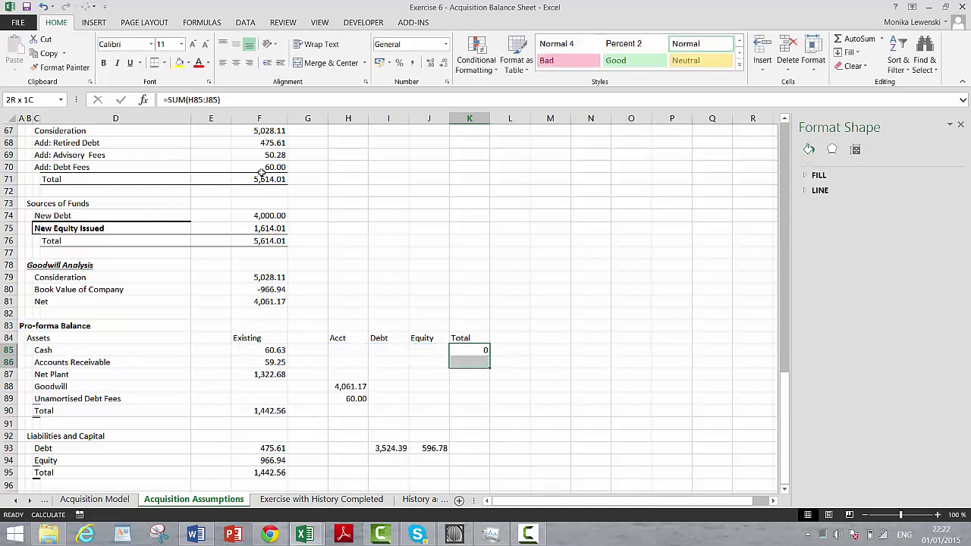
key("ctrl+d")
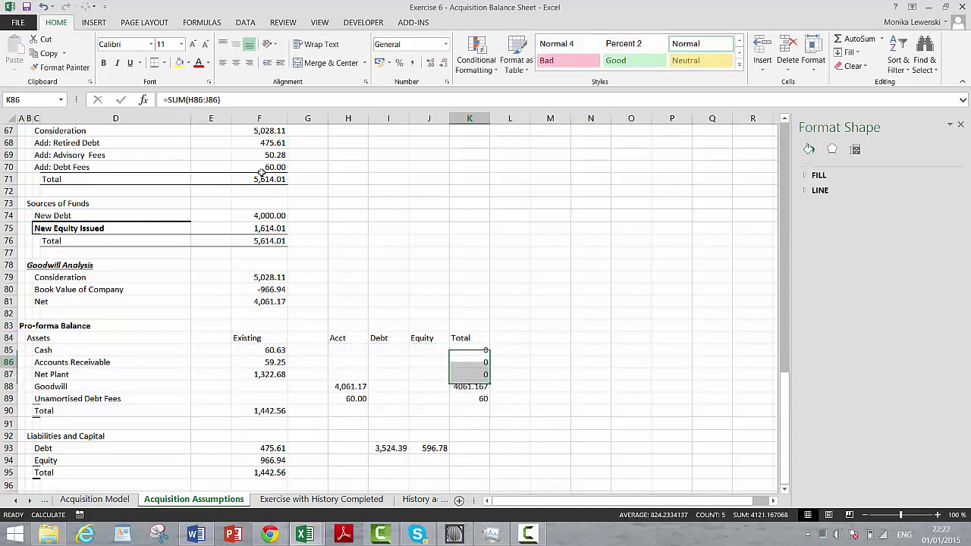
Total the asset adjustments in K90 with =SUM(K85:K89)
key("Down")
key("Down")
key("Down")
key("Down")
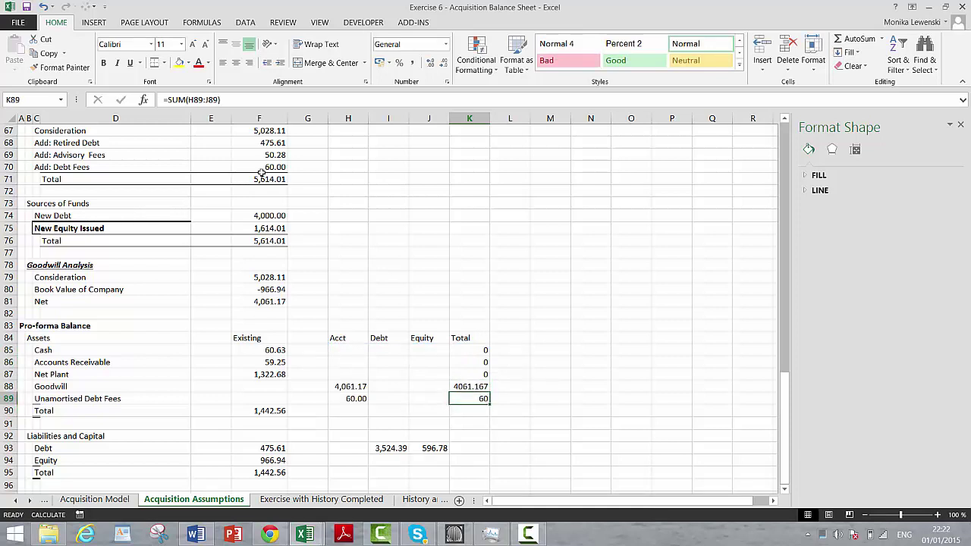
key("Down")
key("Left")
key("Left")
key("Right")
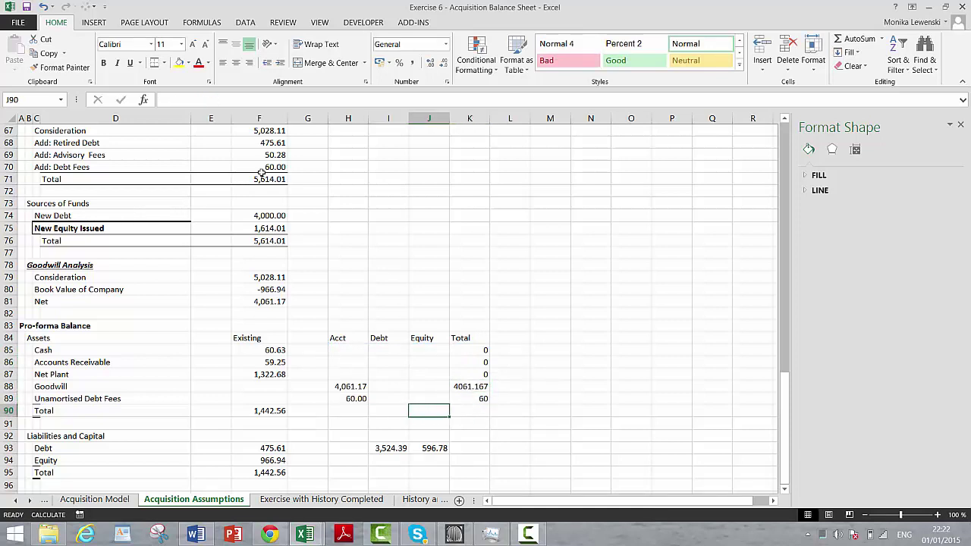
key("Right")
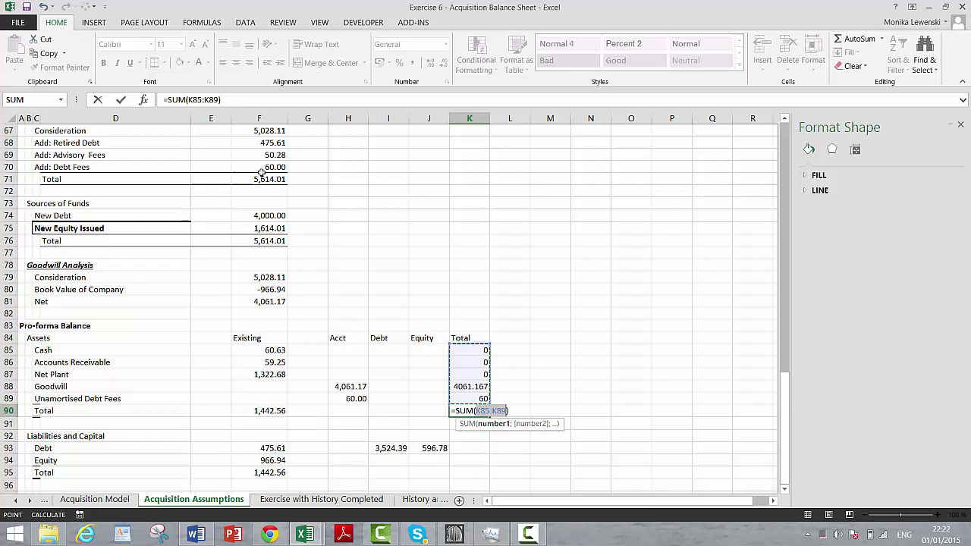
key("Return")
Enter the row sum =SUM(G92:J92) in K92 on the Liabilities and Capital row
key("Up")
key("Up")
key("Up")
key("Up")
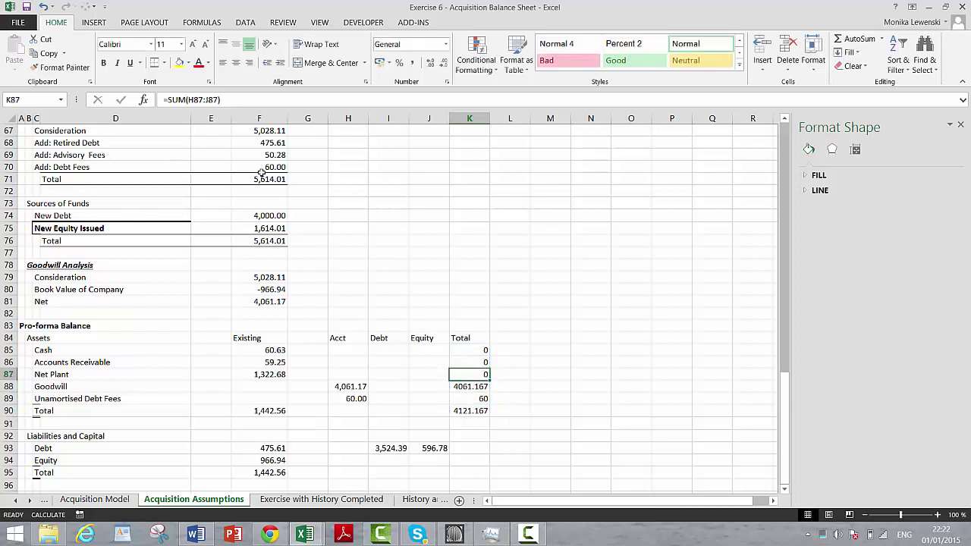
key("Down")
key("Down")
key("Down")
key("Down")
key("Down")
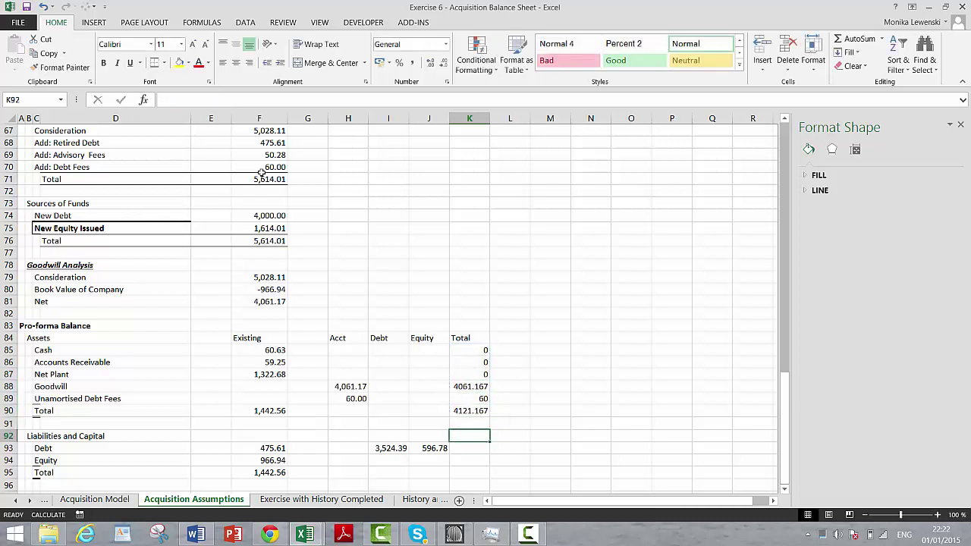
type("=sum(")
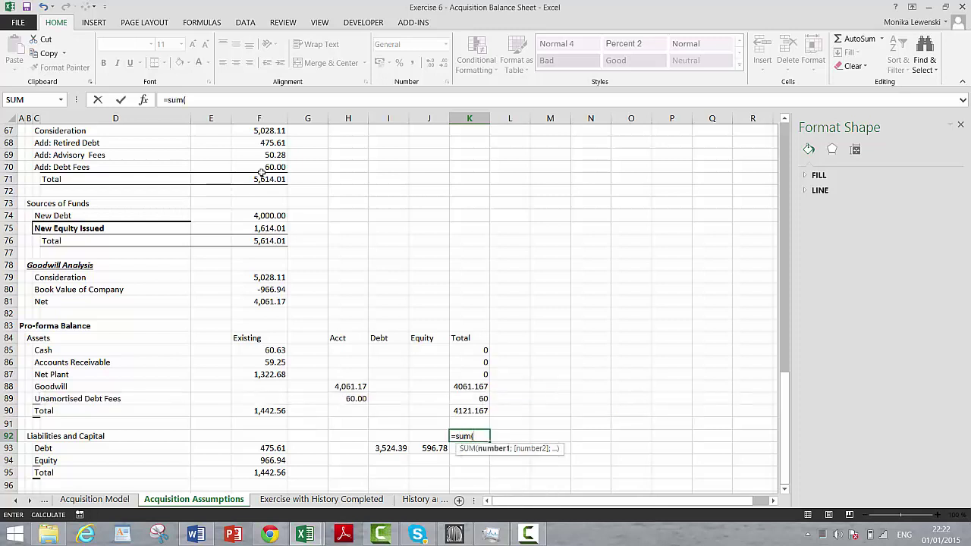
key("Left")
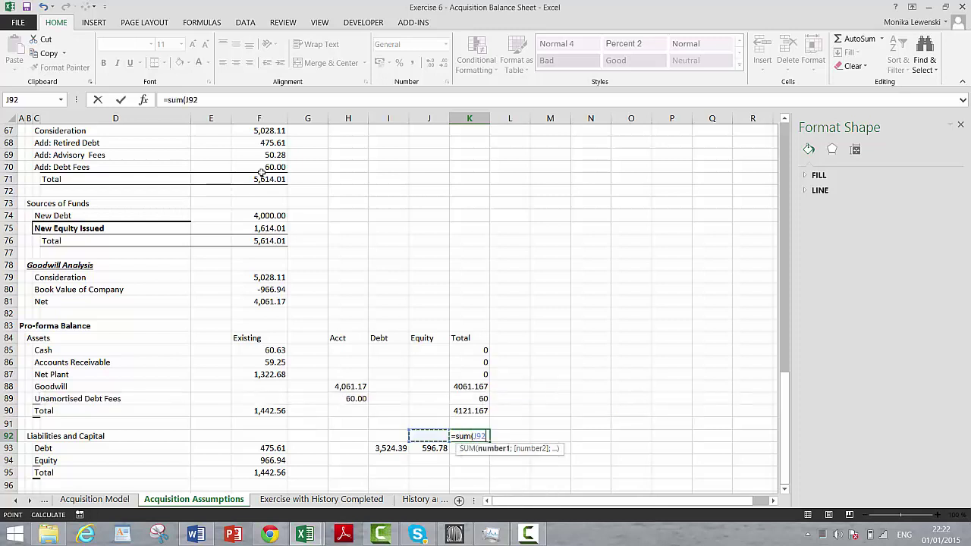
key("shift+Left")
key("shift+Left")
key("shift+Left")
key("Return")
key("Up")
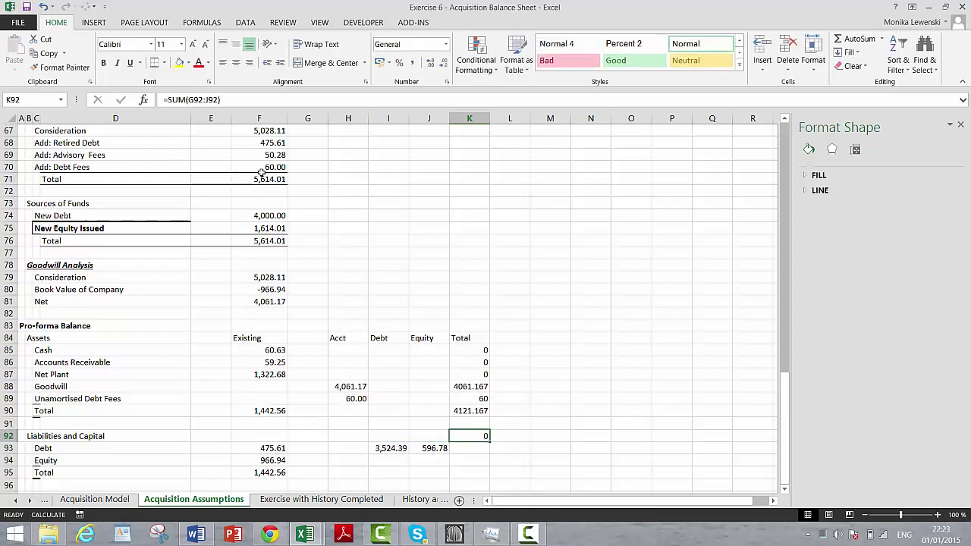
Fill the K92 row sum down through K95
key("shift+Down")
key("shift+Down")
key("shift+Down")
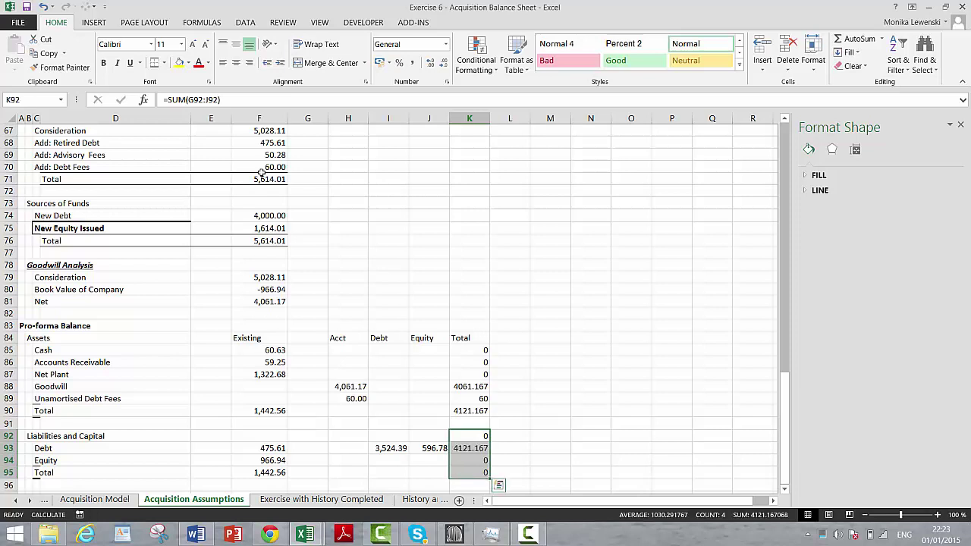
key("ctrl+d")
Replace the formula in K95 with the liabilities and capital total =SUM(K92:K94)
key("Down")
key("Down")
key("Down")
key("alt+equal")
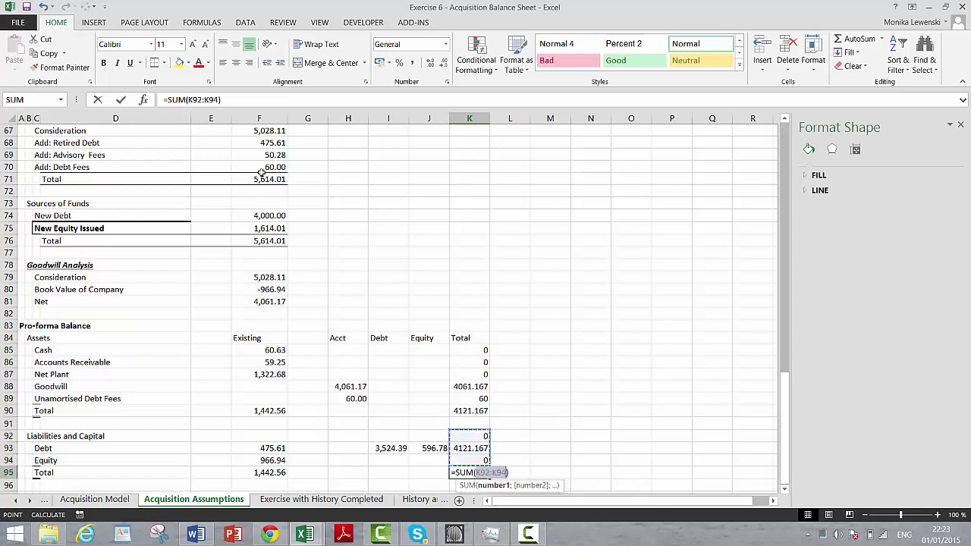
key("Return")
Format the Total column K85:K95 as numbers with thousands separators and two decimals
key("Up")
key("Up")
key("Up")
key("Up")
key("Up")
key("Up")
key("Up")
key("Up")
key("Up")
key("Up")
key("Up")
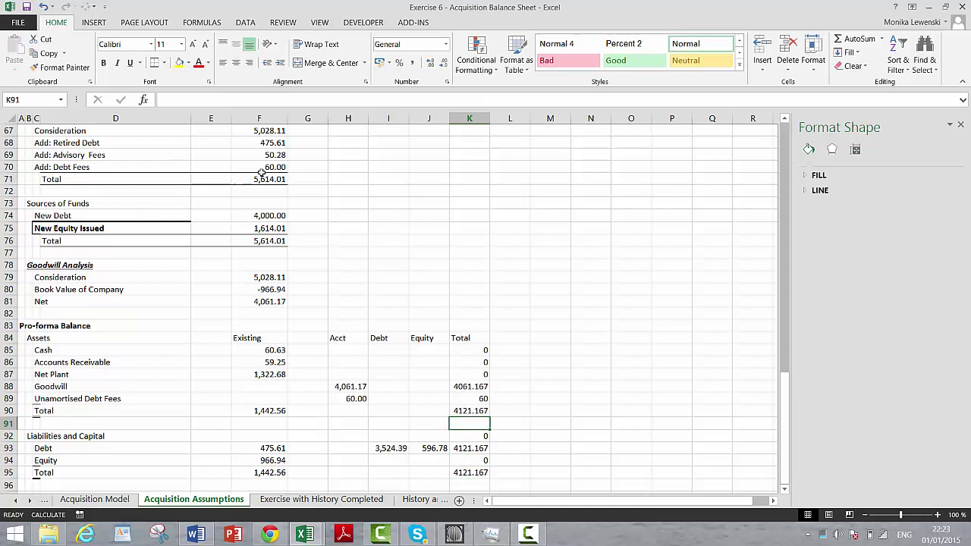
key("shift+Down")
key("shift+Down")
key("shift+Down")
key("shift+Down")
key("shift+Down")
key("shift+Down")
key("shift+Down")
key("shift+Down")
key("shift+Down")
key("shift+Down")
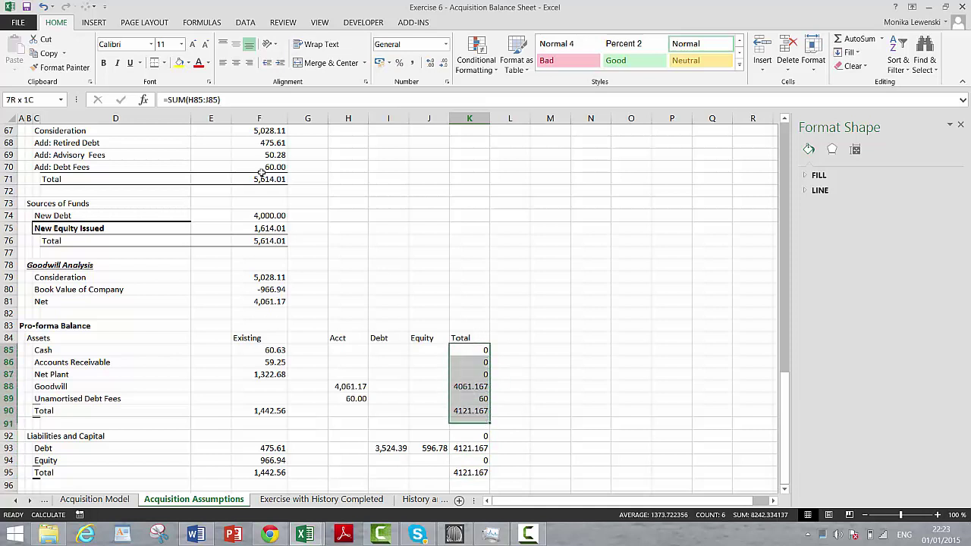
key("ctrl+shift+1")
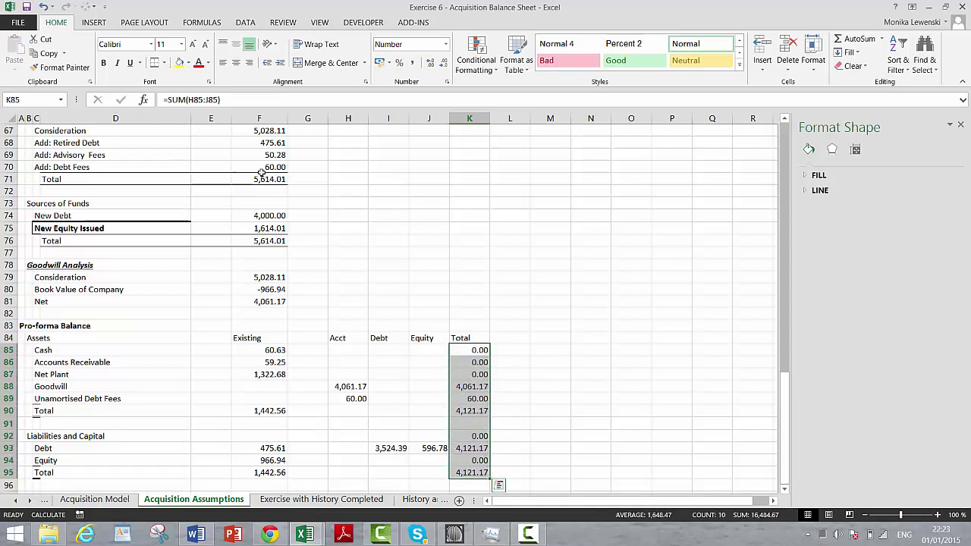
Apply a top border and a heavier bottom border to the Assets Total row C90:K90
key("Left")
key("Left")
key("Left")
key("Left")
key("Left")
key("Left")
key("Left")
key("Left")
key("Left")
key("Left")
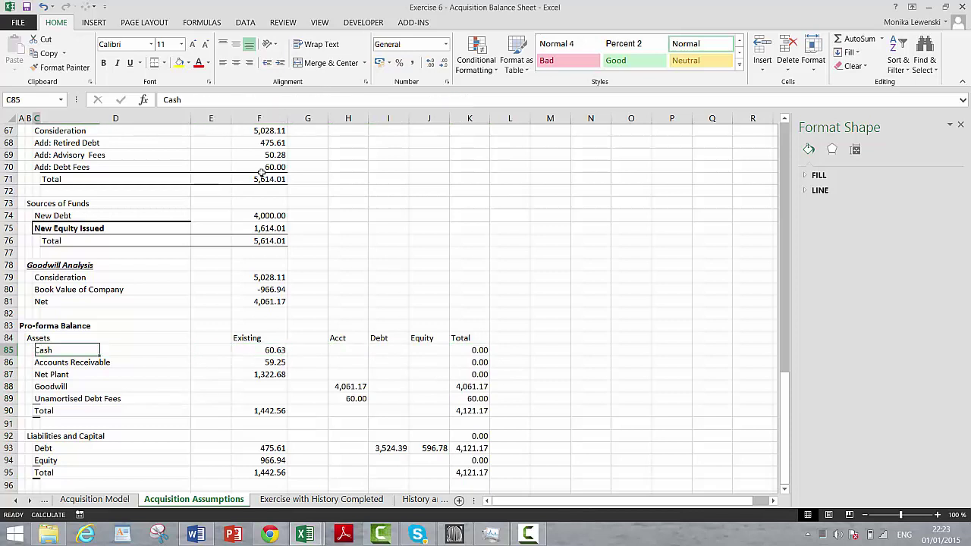
key("Down")
key("Down")
key("Down")
key("Down")
key("Down")
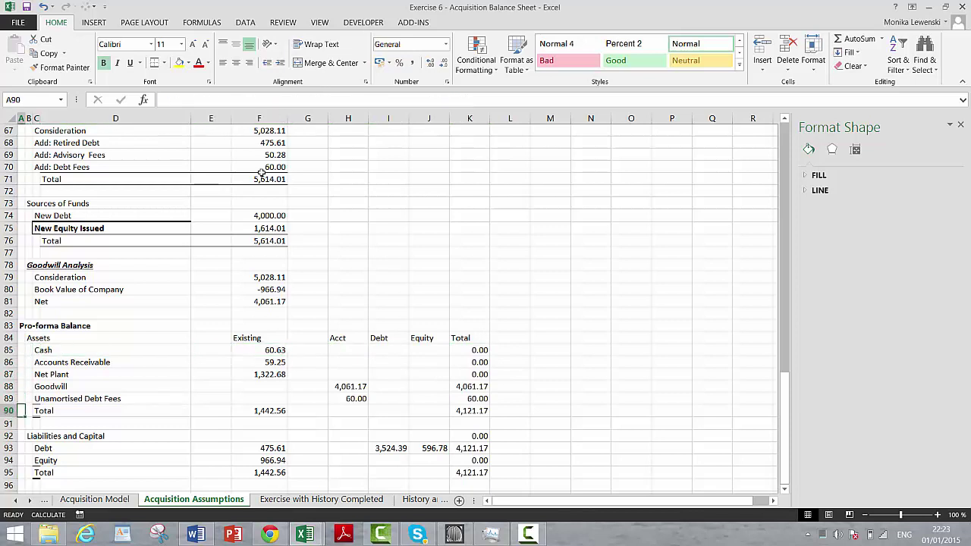
key("Right")
key("Right")
key("ctrl+shift+Right")
key("ctrl+shift+Right")
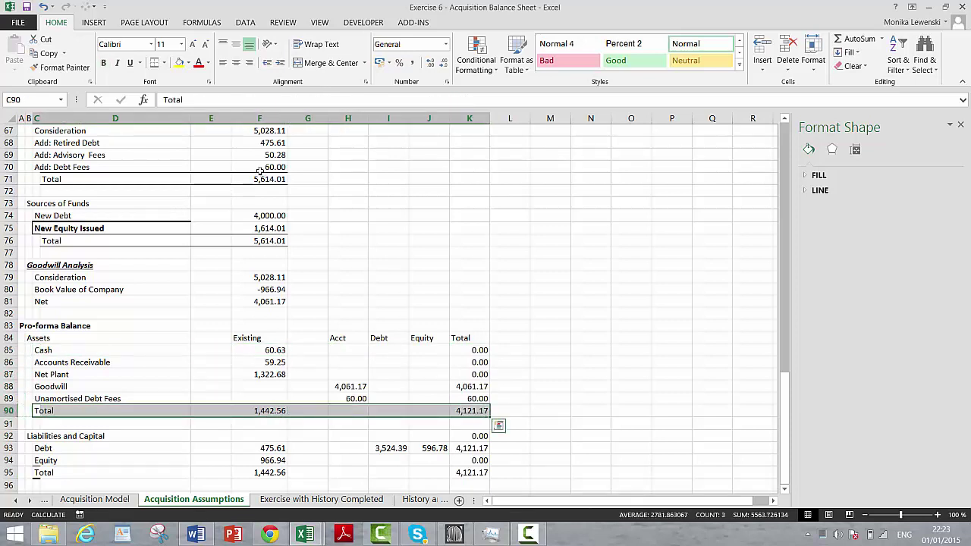
left_click(165, 66)
left_click(155, 276)
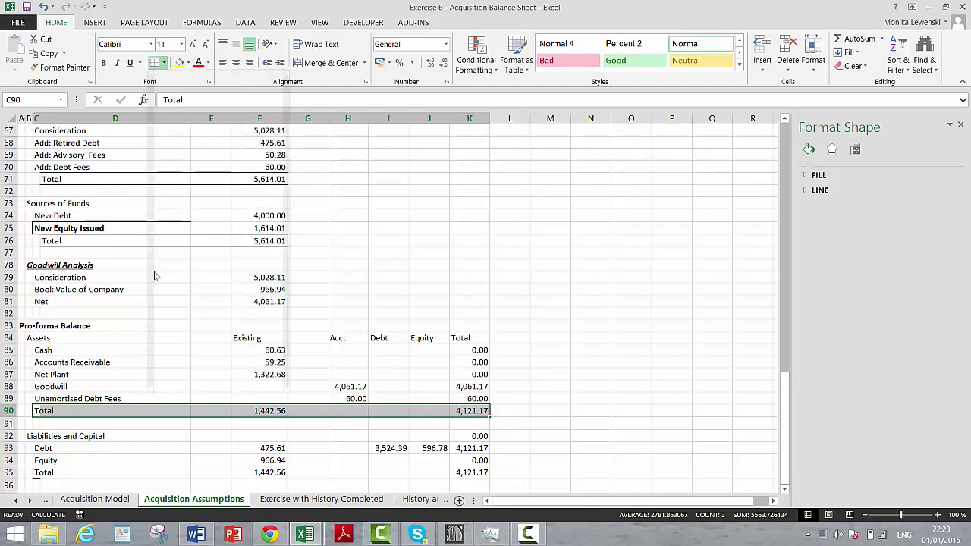
Apply the same top and heavier bottom border to the Liabilities and Capital Total row C95:K95
key("Down")
key("Down")
key("Down")
key("Down")
key("Down")
key("shift+Right")
key("shift+Right")
key("shift+Right")
key("shift+Right")
key("shift+Right")
key("shift+Right")
key("shift+Right")
key("shift+Right")
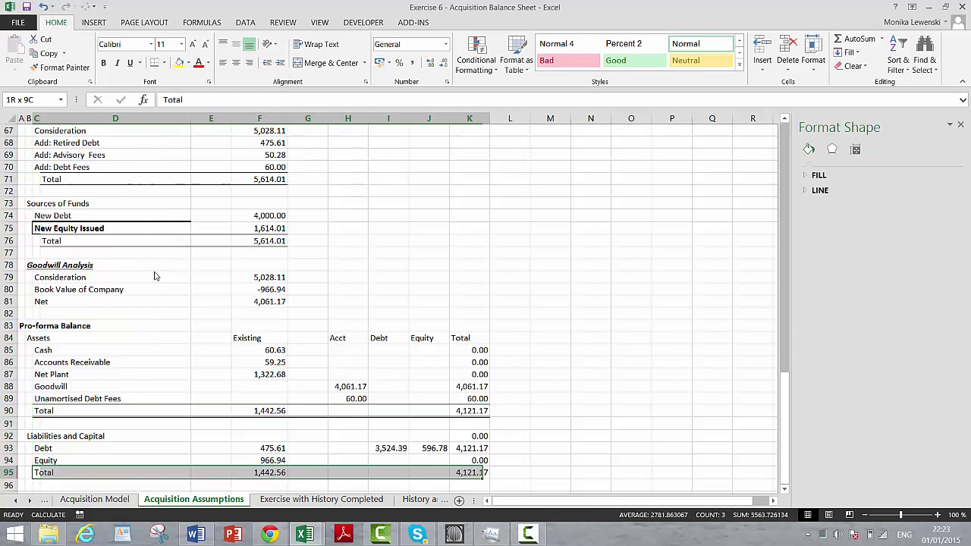
left_click(154, 63)
Copy the Pro-forma Balance labels in B84:D95, from Assets down to the Liabilities and Capital Total
key("Up")
key("Up")
key("Up")
key("Up")
key("Up")
key("Up")
key("Up")
key("Up")
key("Up")
key("Up")
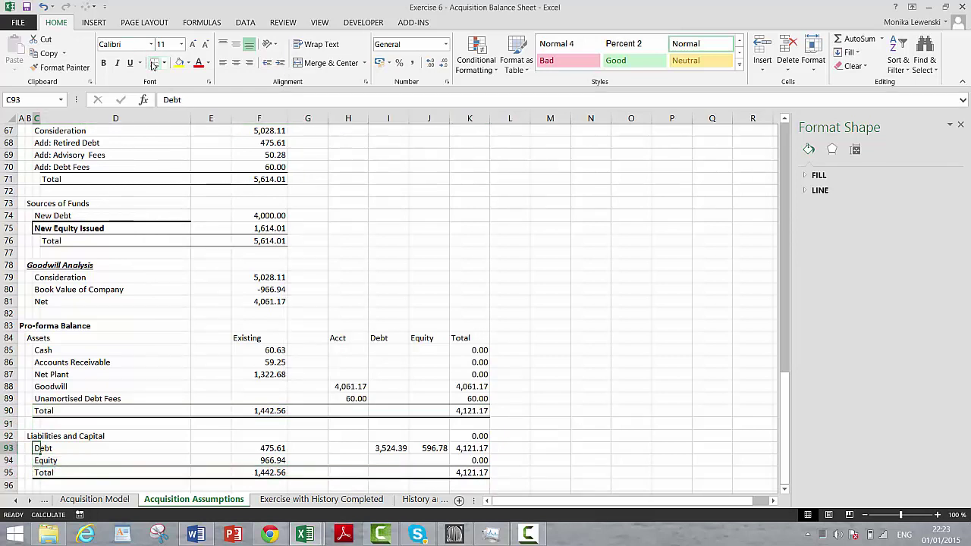
key("Up")
key("Left")
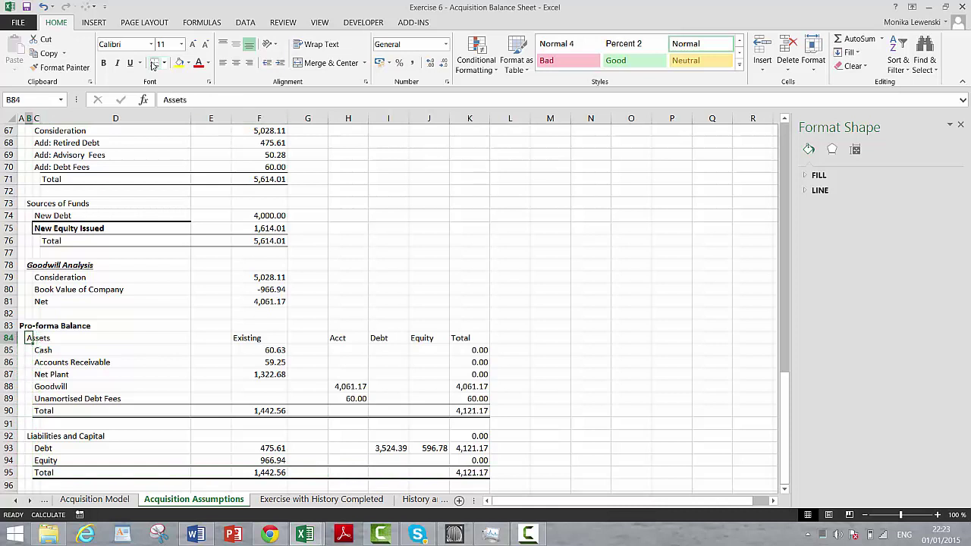
key("shift+Right")
key("shift+Right")
key("shift+Left")
key("shift+Left")
key("shift+Right")
key("shift+Right")
key("shift+Down")
key("shift+Down")
key("shift+Down")
key("shift+Down")
key("shift+Down")
key("shift+Down")
key("shift+Down")
key("shift+Down")
key("shift+Down")
key("shift+Down")
key("shift+Down")
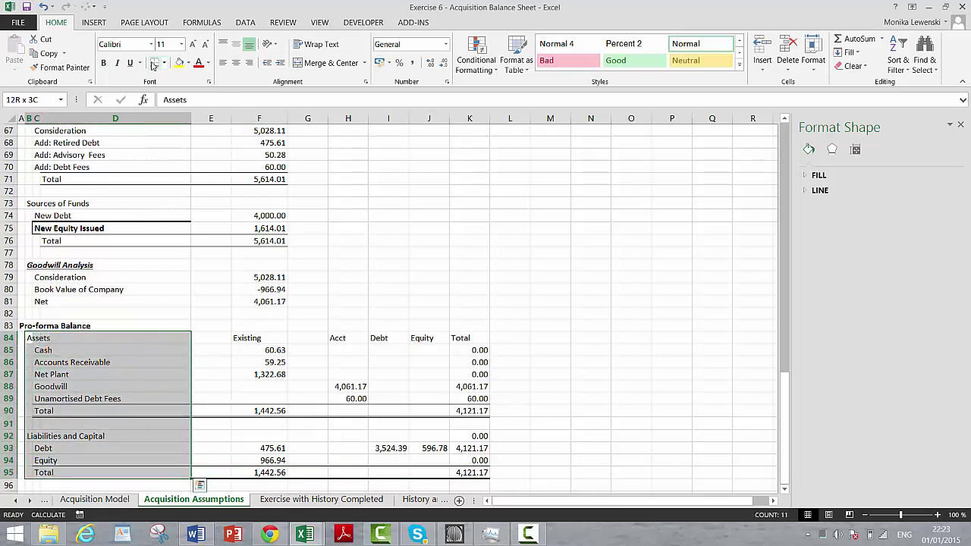
key("ctrl+c")
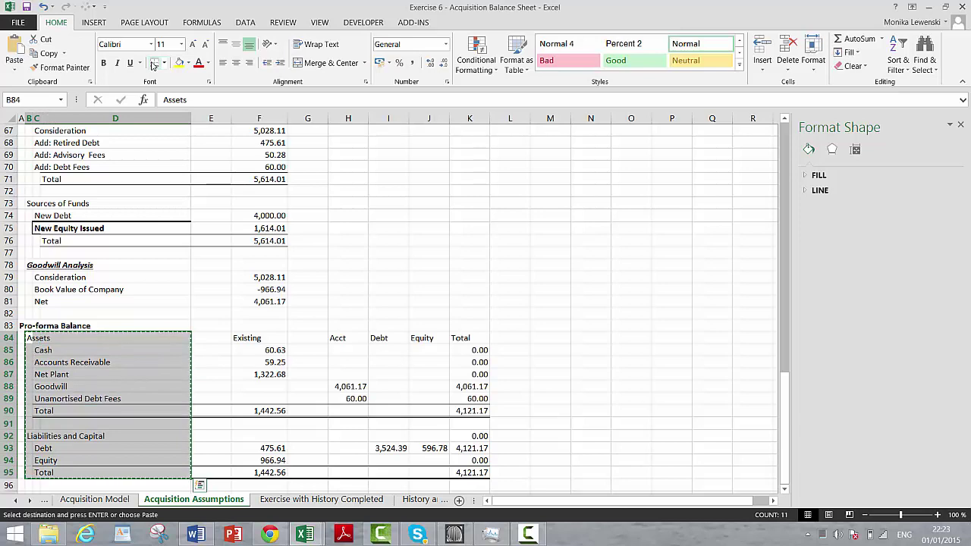
Paste the copied balance sheet labels into the Acquisition Model sheet below the Synergies row, starting at A115
key("ctrl+Page_Up")
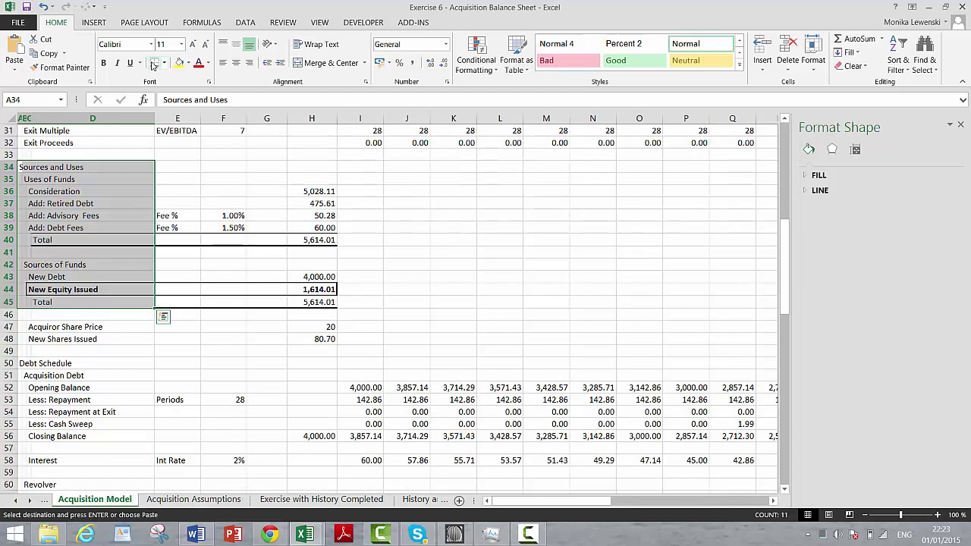
key("shift+BackSpace")
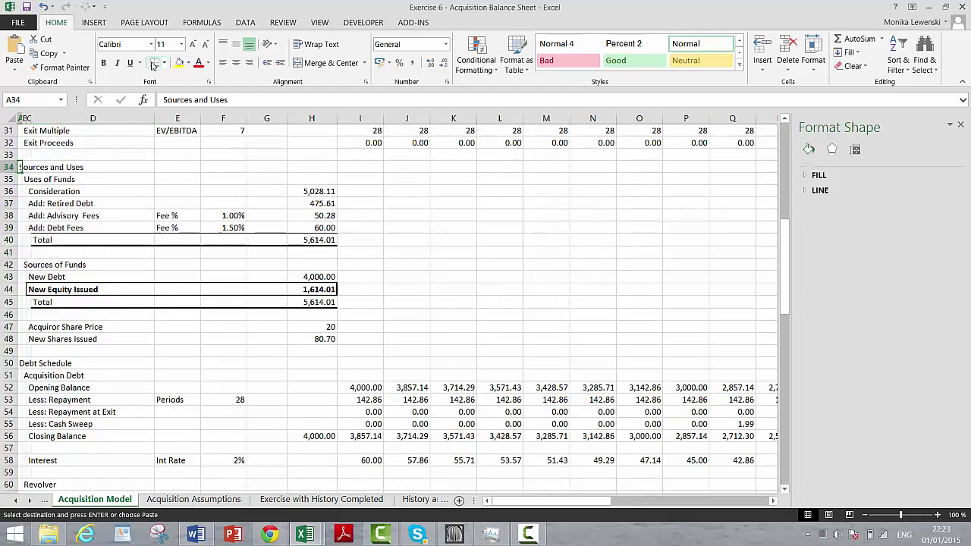
key("Page_Down")
key("Page_Down")
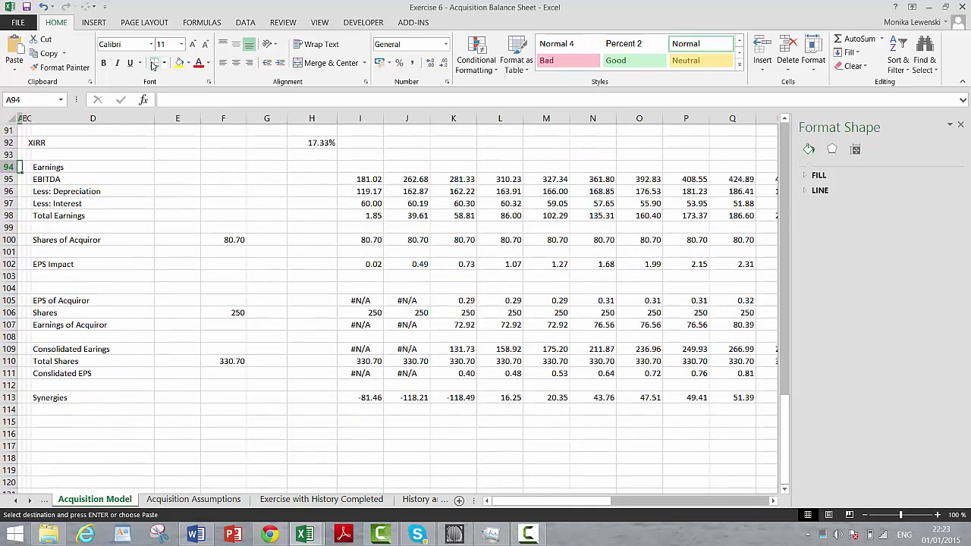
key("Down")
key("Down")
key("Down")
key("Down")
key("Down")
key("Down")
key("Down")
key("Down")
key("Down")
key("Down")
key("Down")
key("Down")
key("Down")
key("Down")
key("Down")
key("Down")
key("Down")
key("Down")
key("Down")
key("Down")
key("Down")
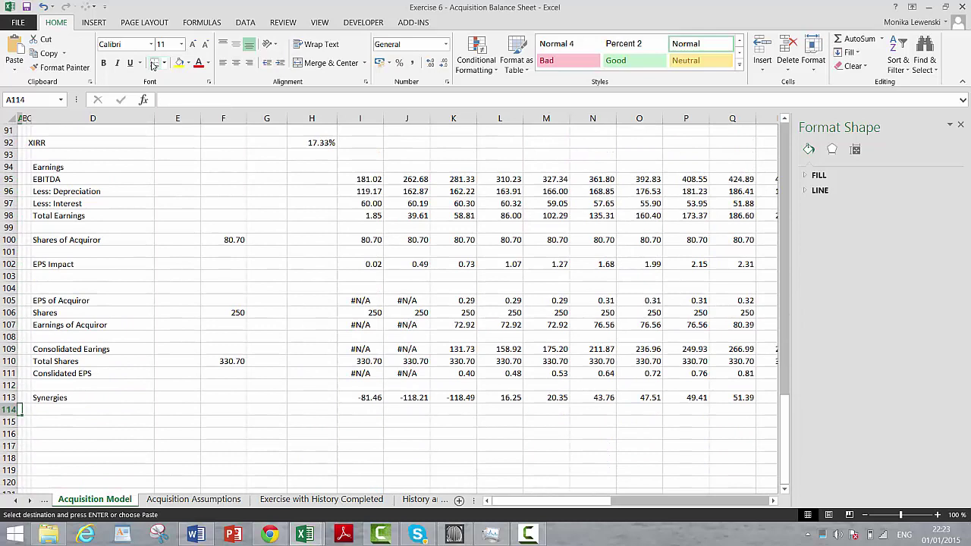
key("ctrl+v")
Insert seven blank rows at row 114, between the Synergies row and the pasted Assets labels
key("Down")
key("Down")
key("Down")
key("Down")
key("Down")
key("Down")
key("Down")
key("Down")
key("Down")
key("Down")
key("Down")
key("Down")
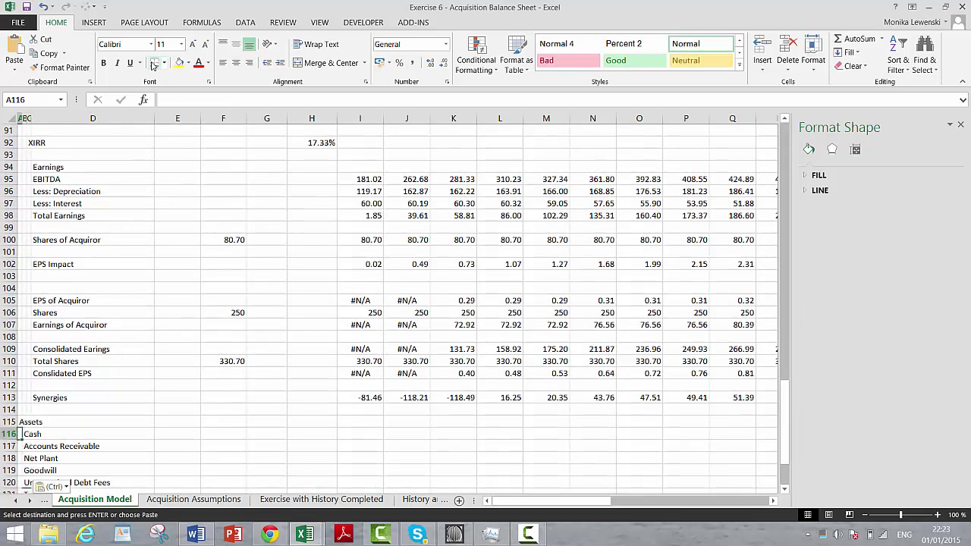
key("Up")
key("Up")
key("Up")
key("Up")
key("Up")
key("Up")
key("Up")
key("Up")
key("Up")
key("Up")
key("Up")
key("Up")
key("Up")
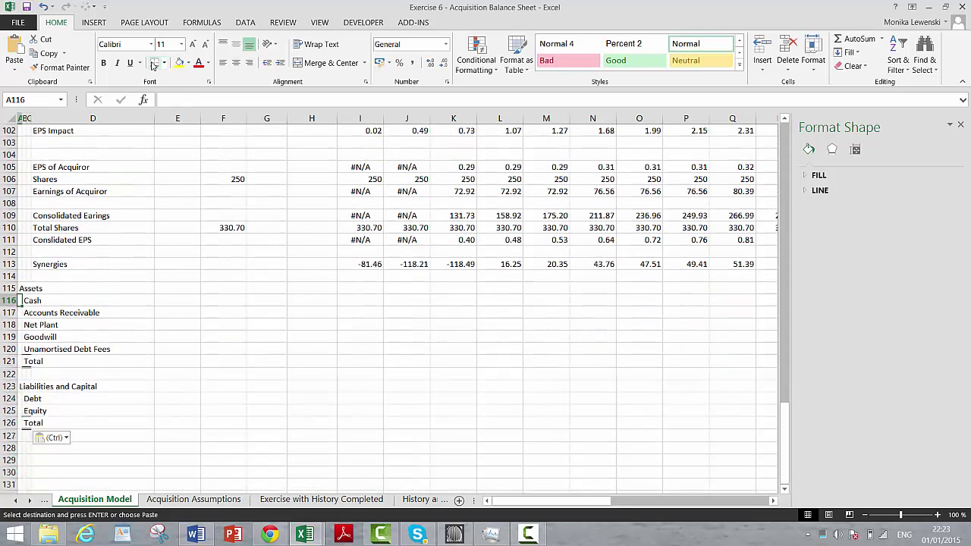
key("shift+space")
key("shift+Down")
key("shift+Down")
key("shift+Down")
key("shift+Down")
key("shift+Down")
key("shift+Down")
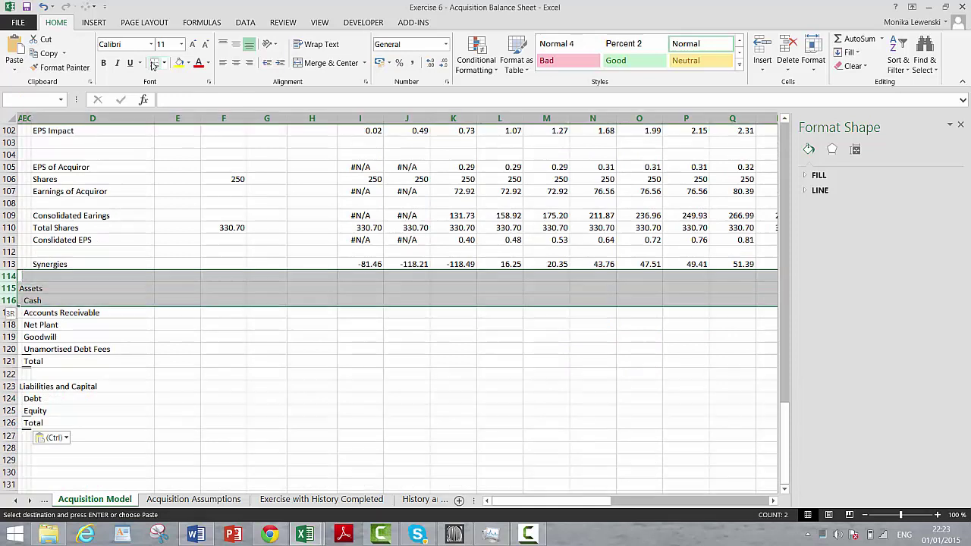
key("Escape")
key("ctrl+shift+plus")
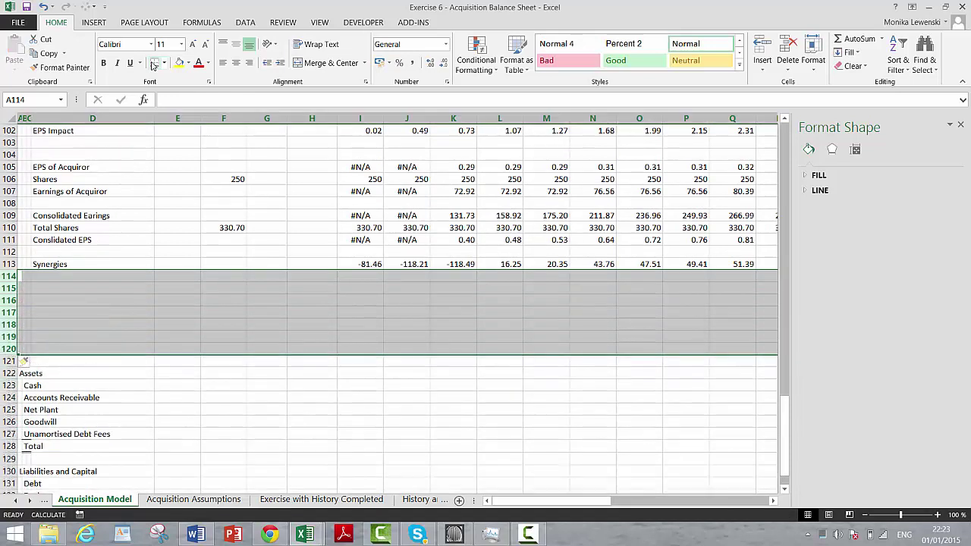
Enter the heading Balance Sheet Item in A115, with labels Cash Balance in B116 and Accounts Receivable in B117
key("Down")
type("Ba")
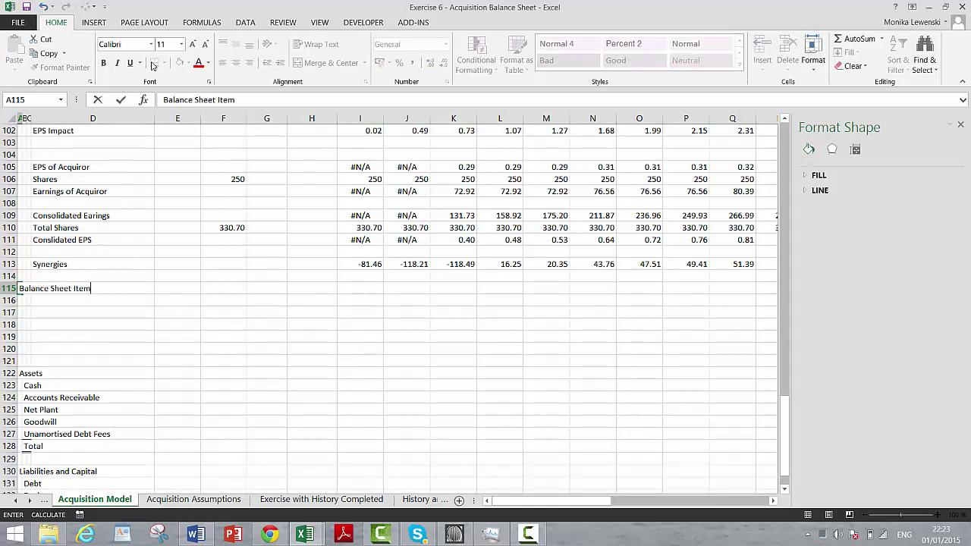
key("Return")
key("Right")
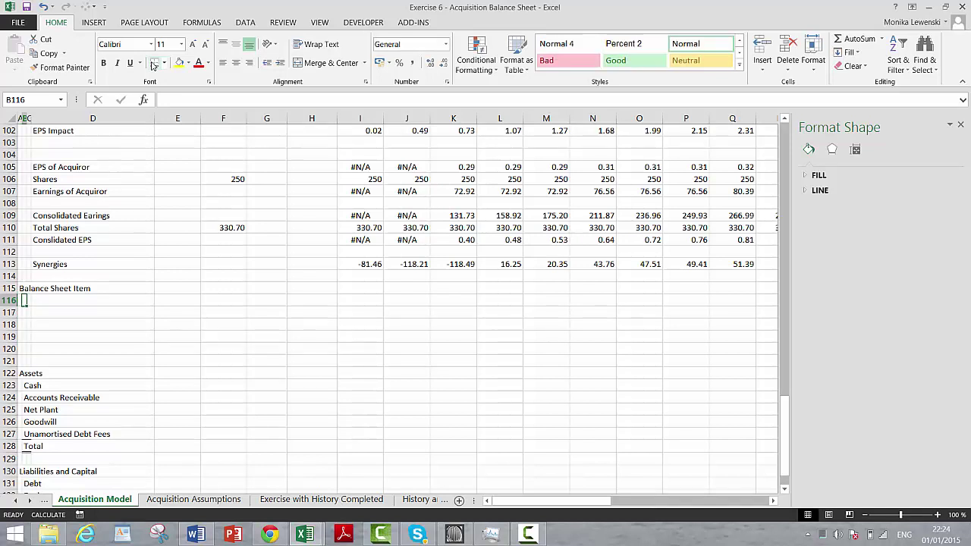
type("Cash Ba")
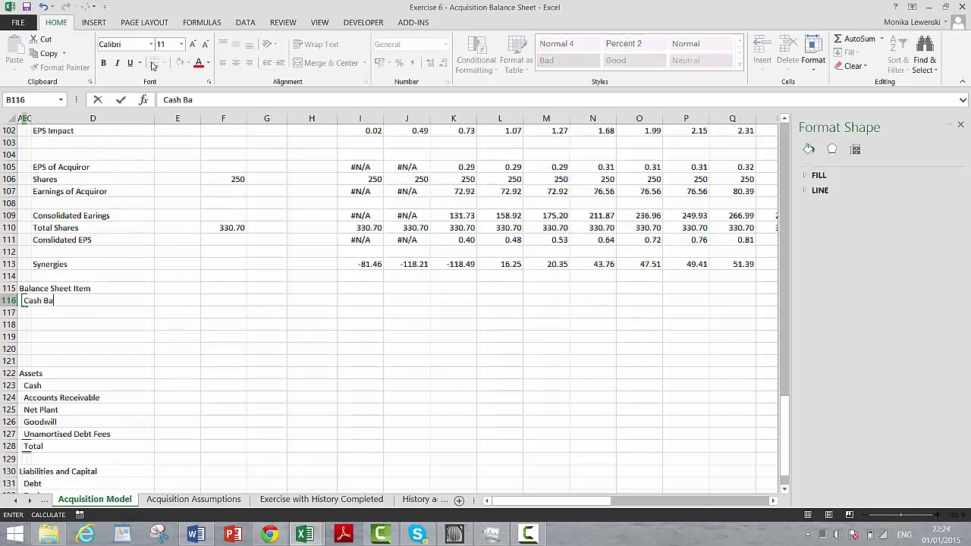
type("lance")
key("Return")
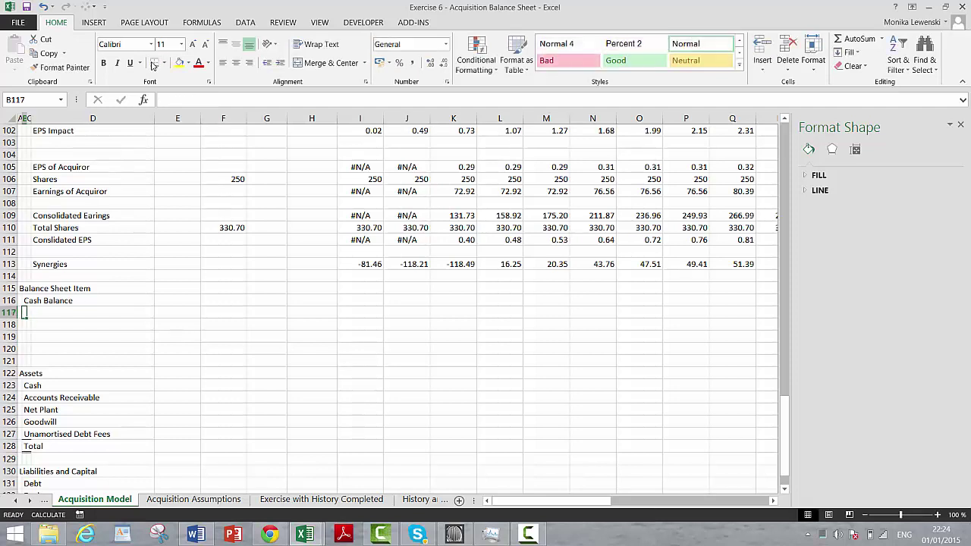
type("Accounts Receivable")
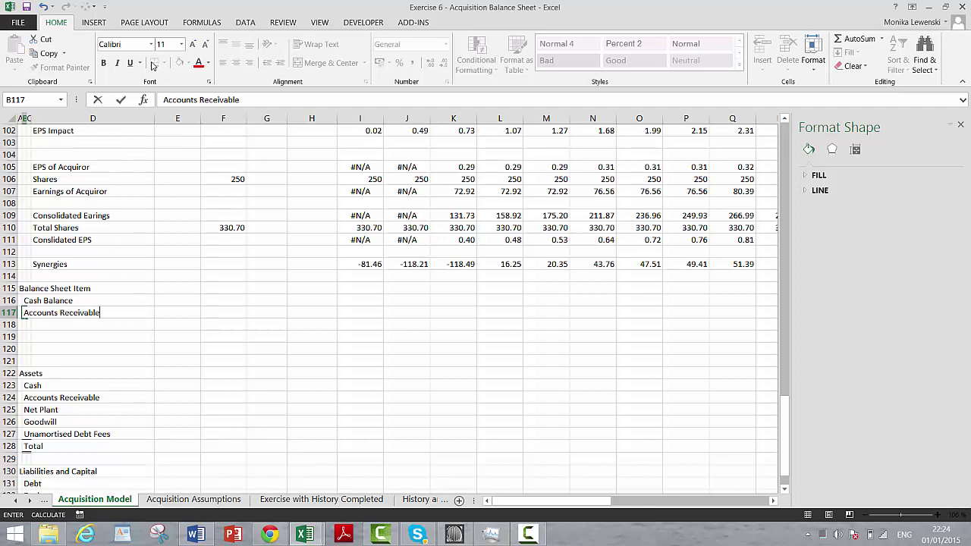
key("Return")
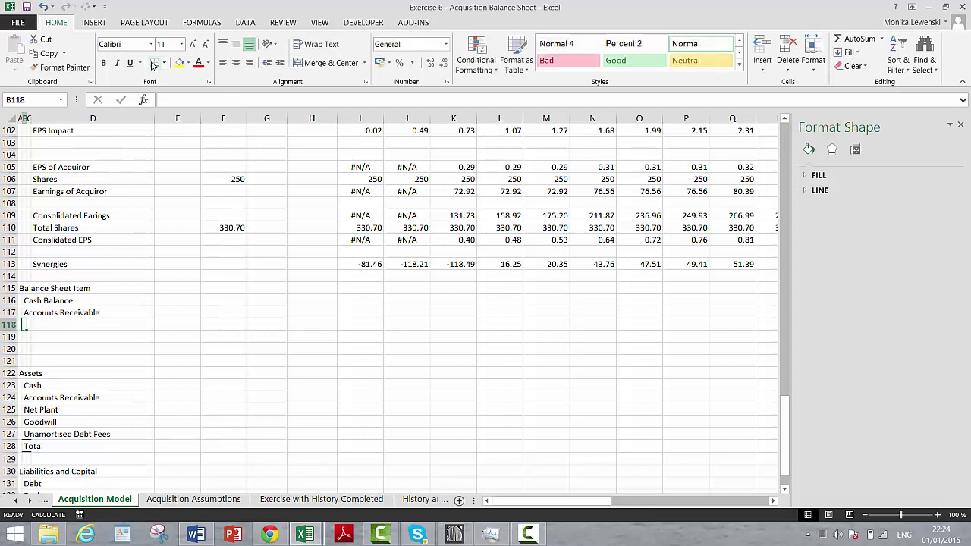
Link the Cash Balance cell H116 to the existing Cash figure in F85 of Acquisition Assumptions
key("Up")
key("Up")
key("Right")
key("Right")
key("Right")
key("Right")
key("Right")
key("Right")
key("Right")
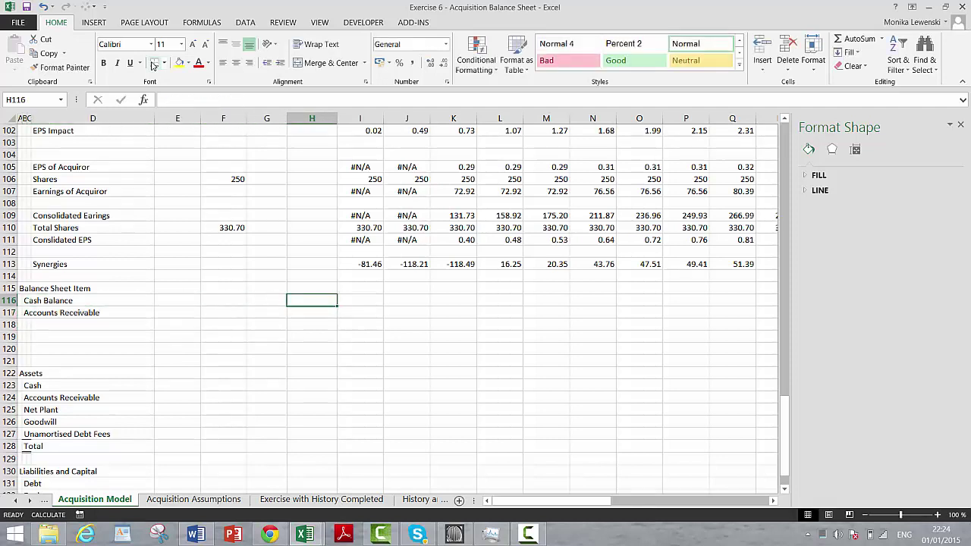
key("Page_Up")
key("Page_Up")
key("Page_Up")
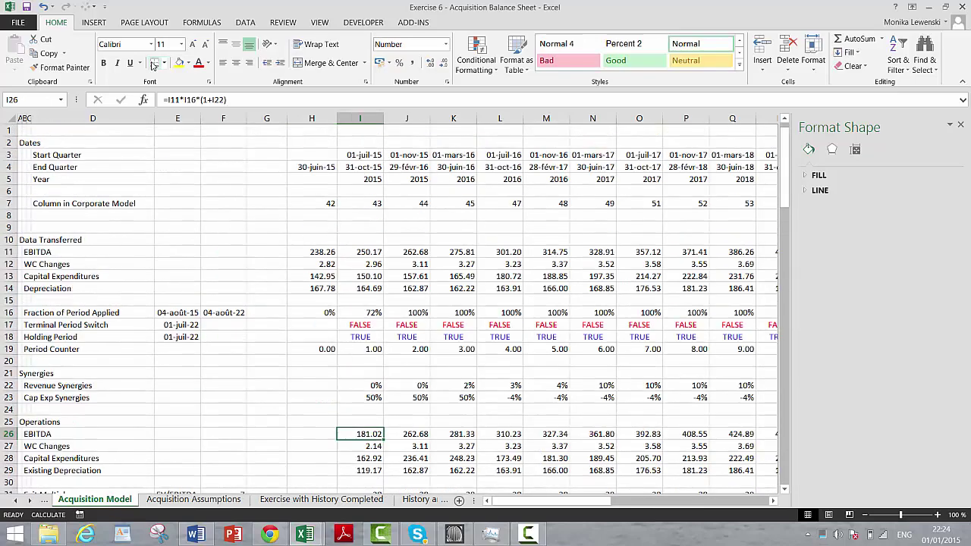
key("Page_Down")
key("Page_Down")
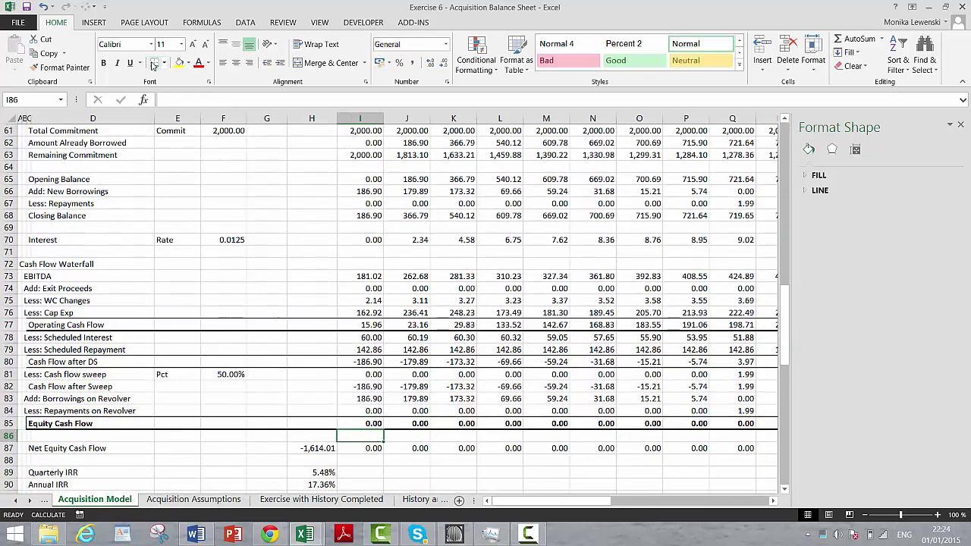
key("Page_Down")
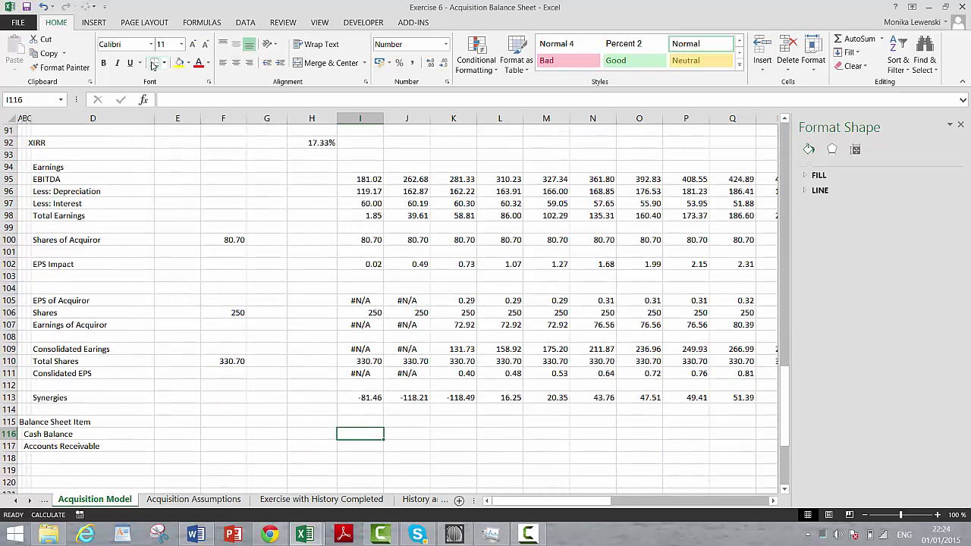
key("Up")
key("Down")
key("Left")
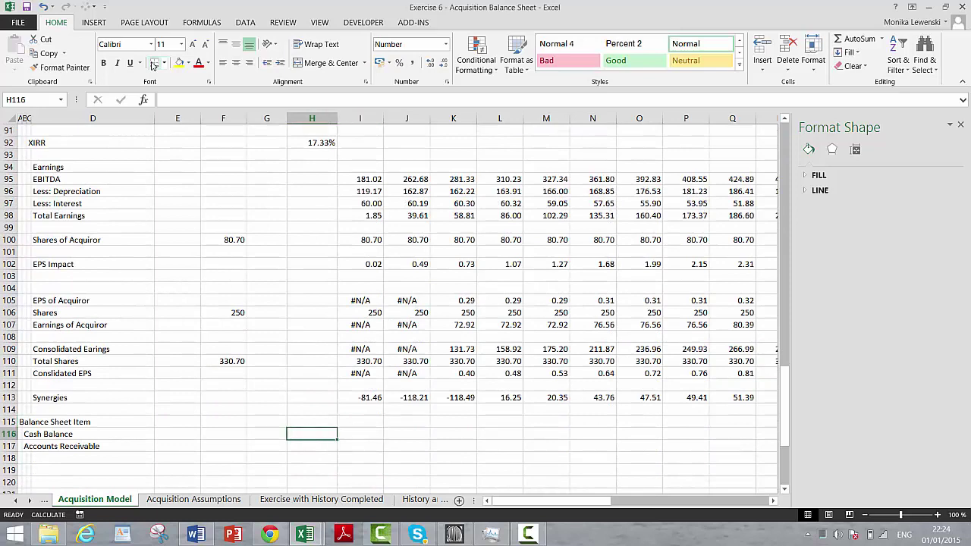
type("=")
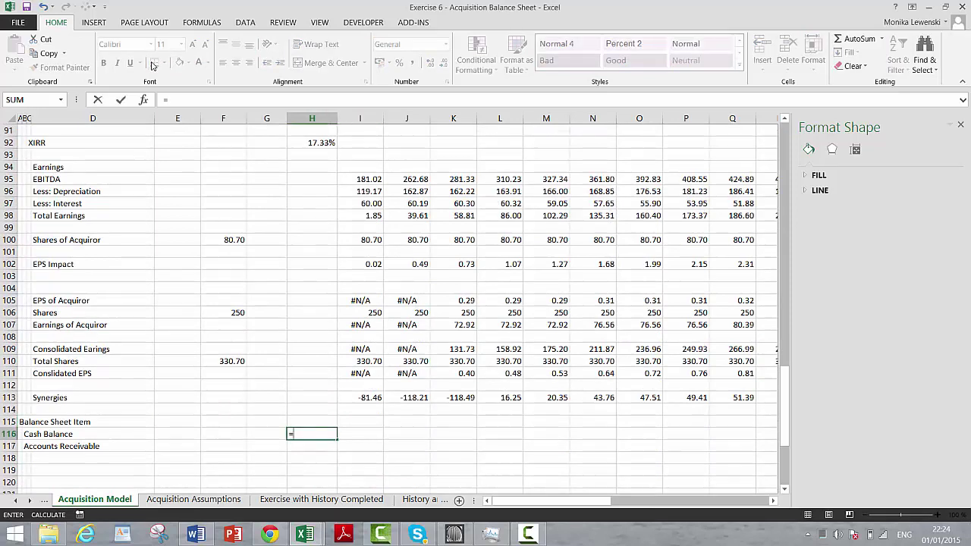
key("ctrl+Page_Down")
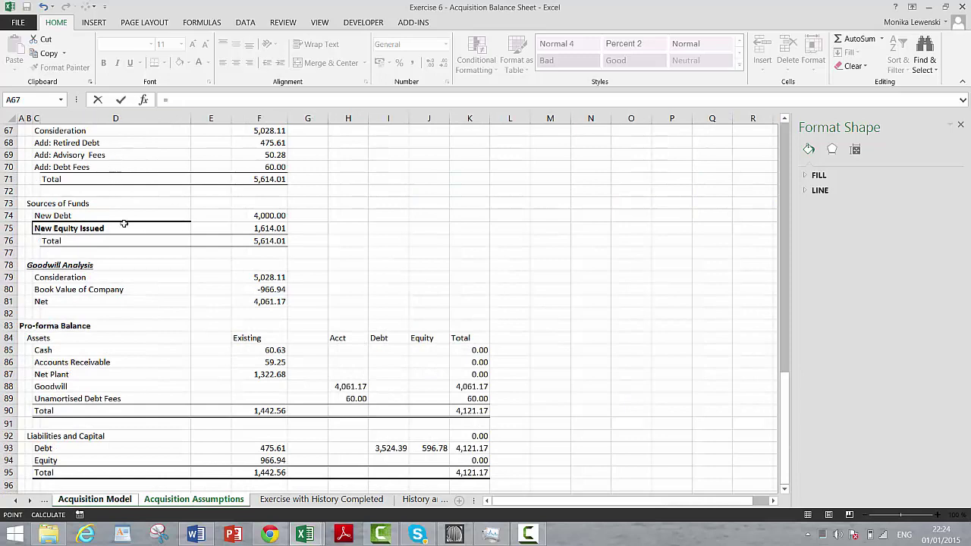
left_click(259, 351)
key("Return")
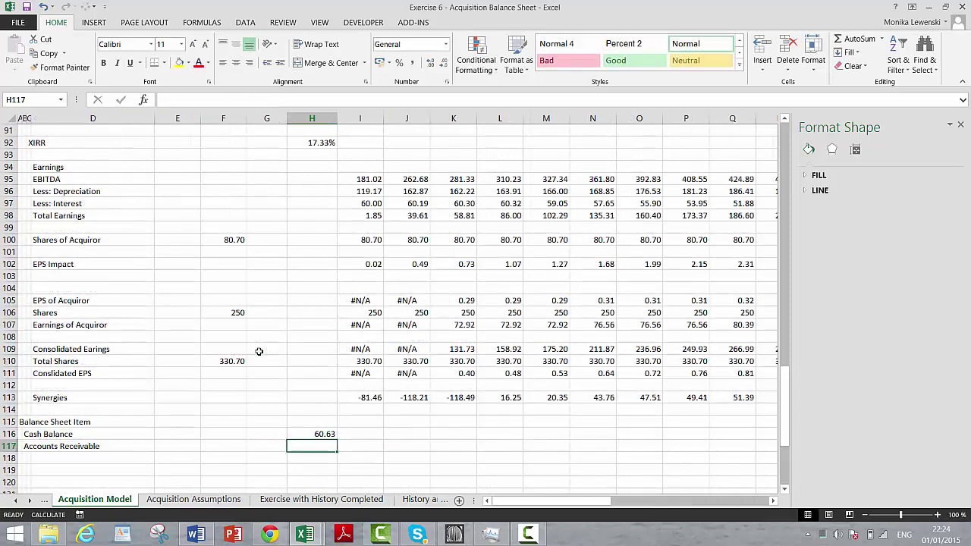
Set the Cash Balance in I116 equal to the prior period's H116 and fill the formula right across the projection periods
key("Up")
key("Right")
type("=")
key("Left")
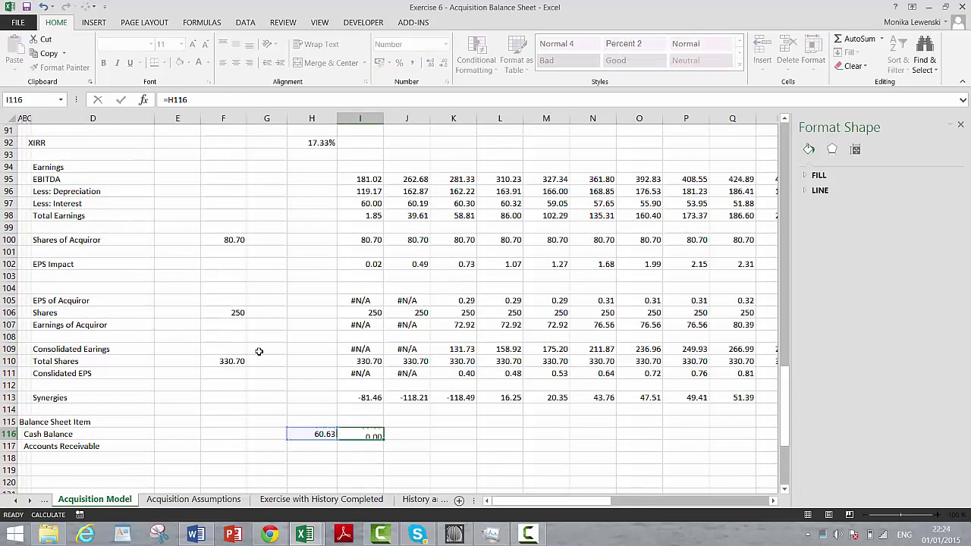
key("Return")
key("Up")
key("shift+Right")
key("shift+Right")
key("shift+Right")
key("shift+Right")
key("shift+Right")
key("shift+Right")
key("shift+Right")
key("shift+Right")
key("ctrl+r")
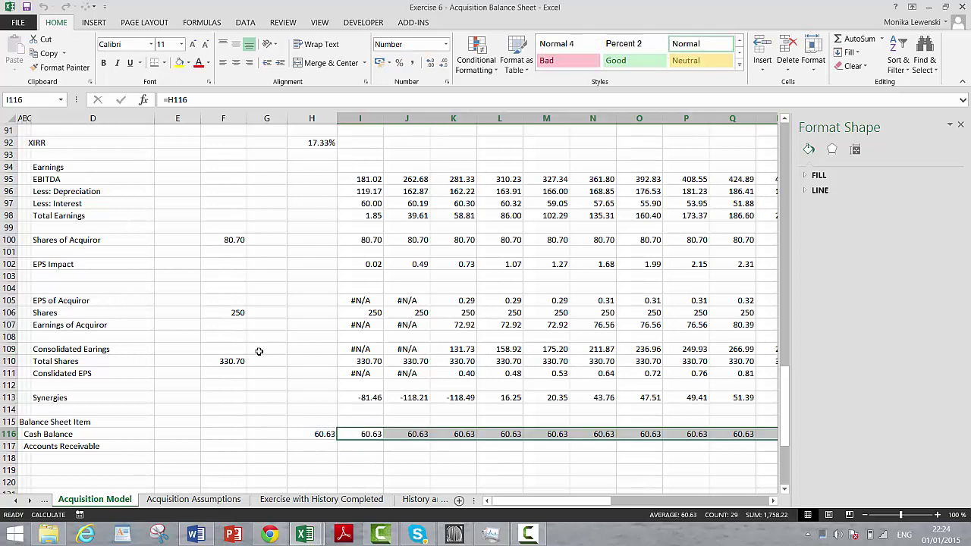
Link the Accounts Receivable cell H117 to the existing Accounts Receivable figure in F86 of Acquisition Assumptions
key("Down")
key("Left")
key("Left")
key("Right")
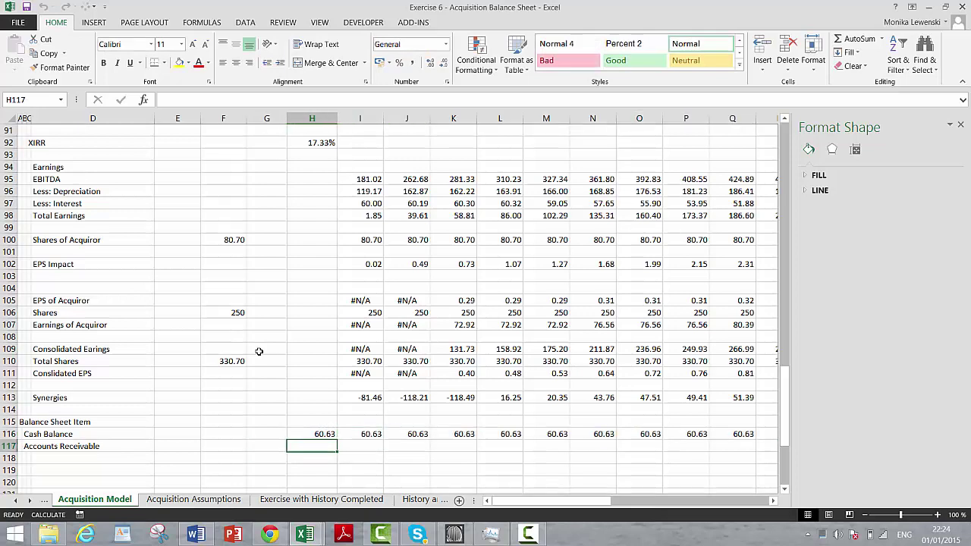
type("=")
key("ctrl+Page_Down")
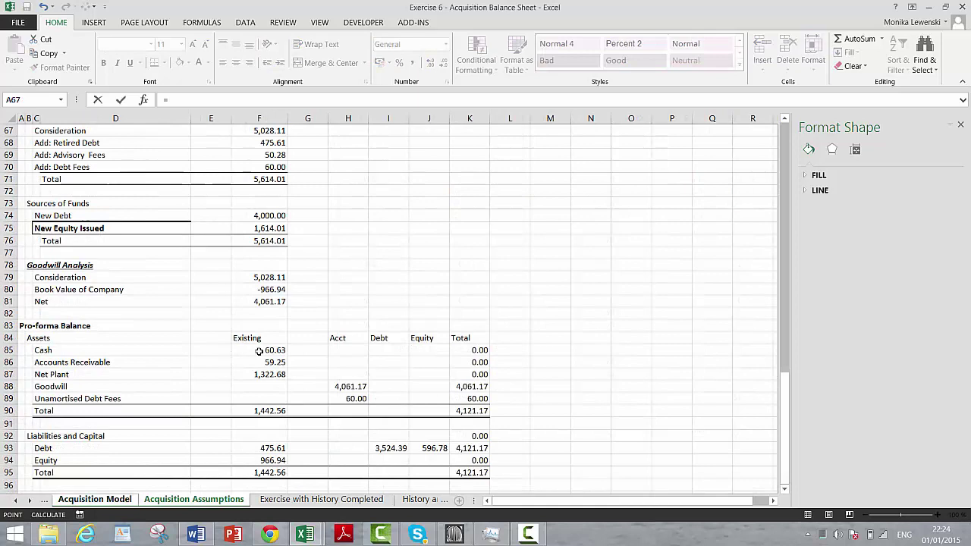
left_click(260, 368)
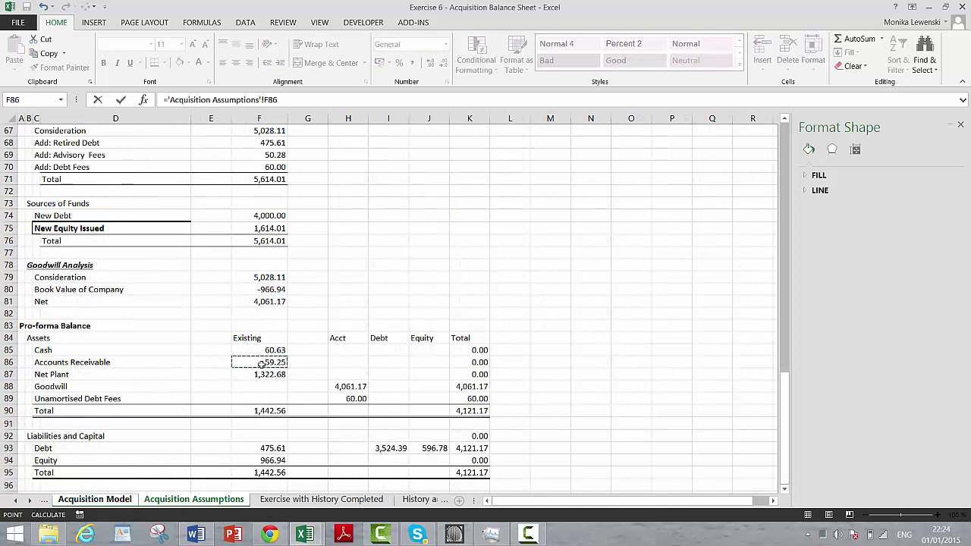
key("Tab")
Calculate Accounts Receivable in I117 as the prior balance H117 plus the WC Changes in I75
type("=")
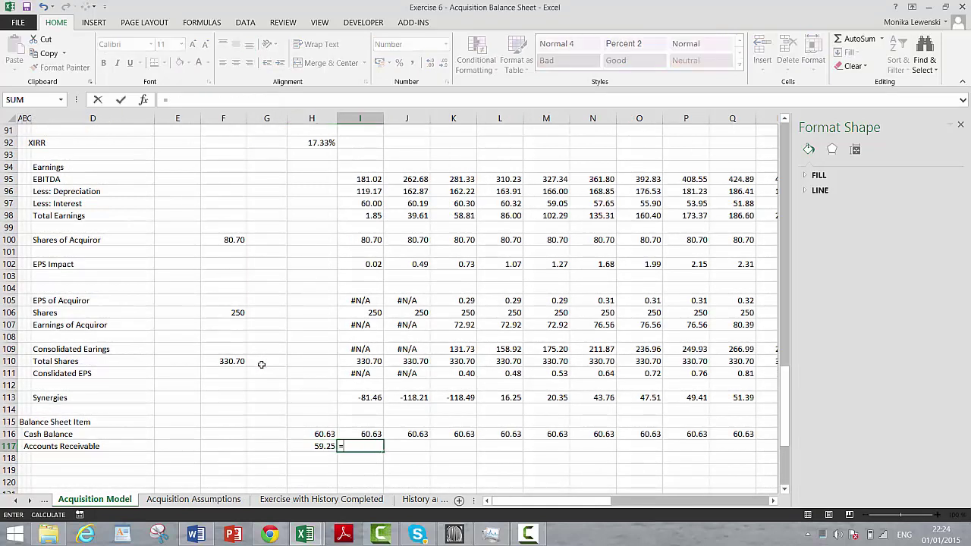
key("Left")
type("+")
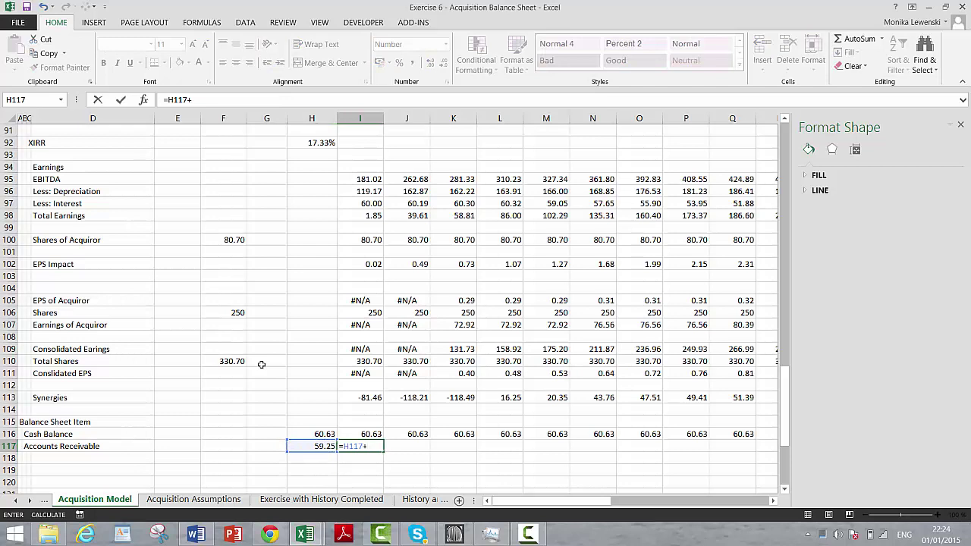
key("Up")
key("Up")
key("Up")
key("Up")
key("Up")
key("Up")
key("Up")
key("Up")
key("Up")
key("Up")
key("Up")
key("Up")
key("Up")
key("Up")
key("Up")
key("Up")
key("Up")
key("Up")
key("Up")
key("Up")
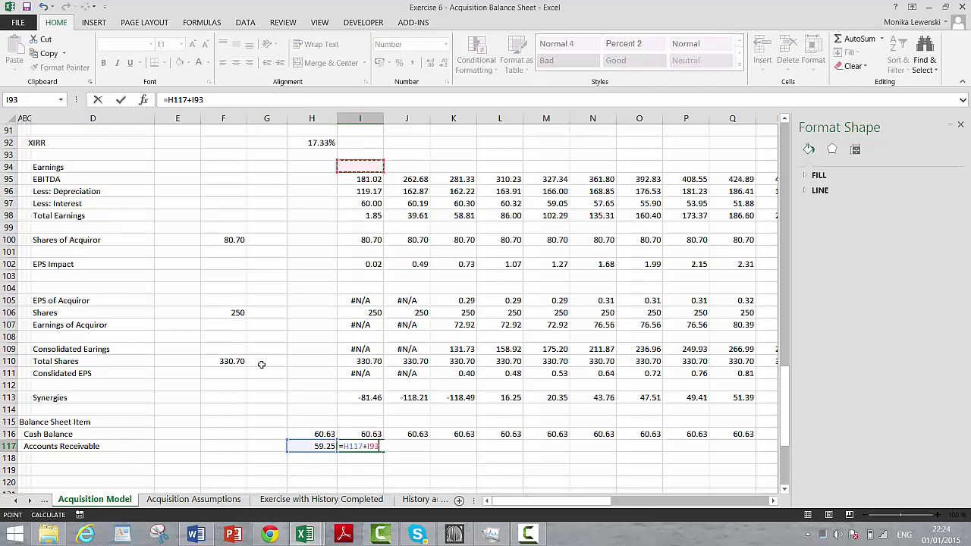
key("Up")
key("Up")
key("Up")
key("Up")
key("Up")
key("Up")
key("Up")
key("Up")
key("Up")
key("Up")
key("Up")
key("Up")
key("Up")
key("Up")
key("Up")
key("Up")
key("Up")
key("Up")
key("Up")
key("Up")
key("Down")
key("Down")
key("Down")
key("Down")
key("Down")
key("Down")
key("Down")
key("Down")
key("Down")
key("Down")
key("Down")
key("Down")
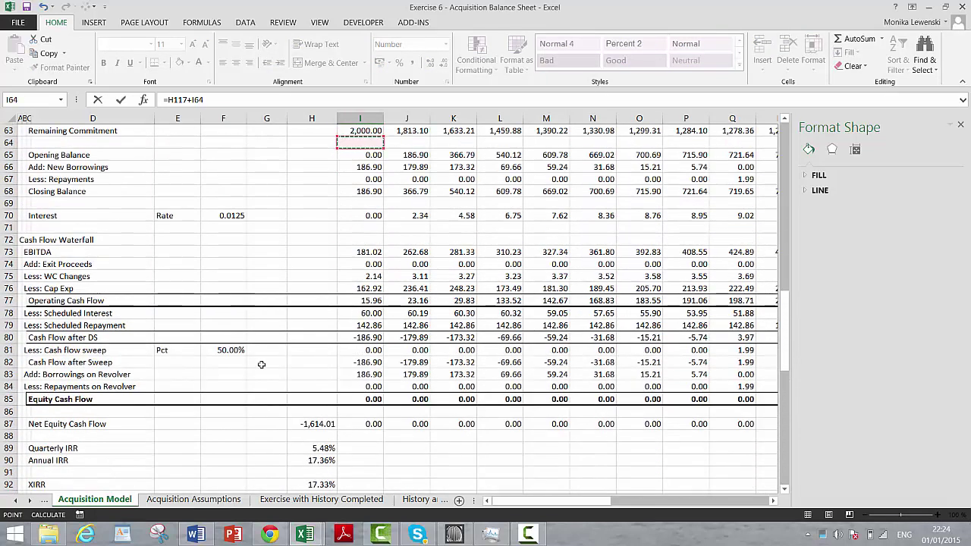
key("Return")
Fill the Accounts Receivable formula from I117 right across the projection periods
key("Up")
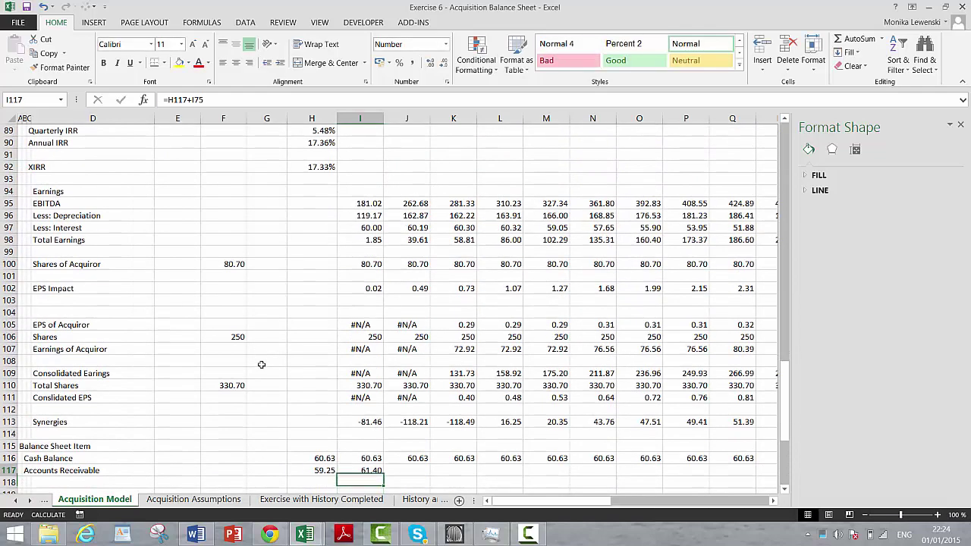
key("shift+Right")
key("shift+Right")
key("shift+Right")
key("shift+Right")
key("shift+Right")
key("shift+Right")
key("shift+Right")
key("shift+Right")
key("ctrl+r")
Enter the label Goodwill in B118, below Accounts Receivable
key("Down")
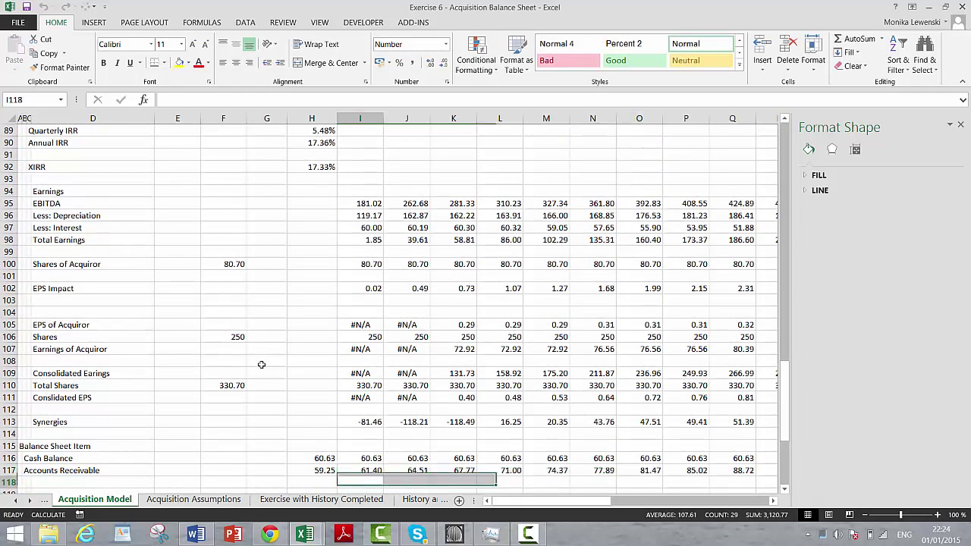
key("Down")
key("Down")
key("Down")
key("Down")
key("Down")
key("Down")
key("Down")
key("Down")
key("Down")
key("Down")
key("Down")
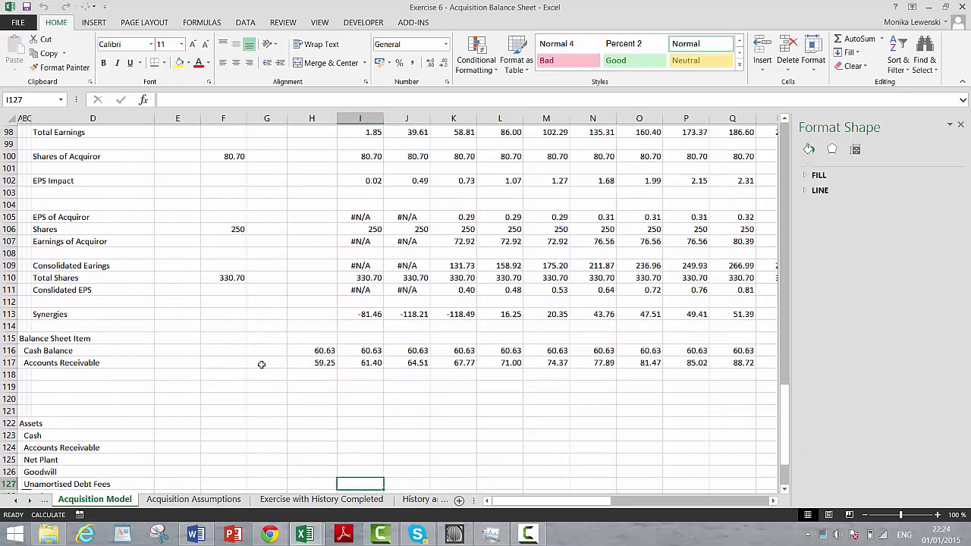
key("Up")
key("Up")
key("Up")
key("Up")
key("Up")
key("Up")
key("Up")
key("Up")
key("Up")
key("Up")
key("Up")
key("Left")
key("Left")
key("Left")
key("Left")
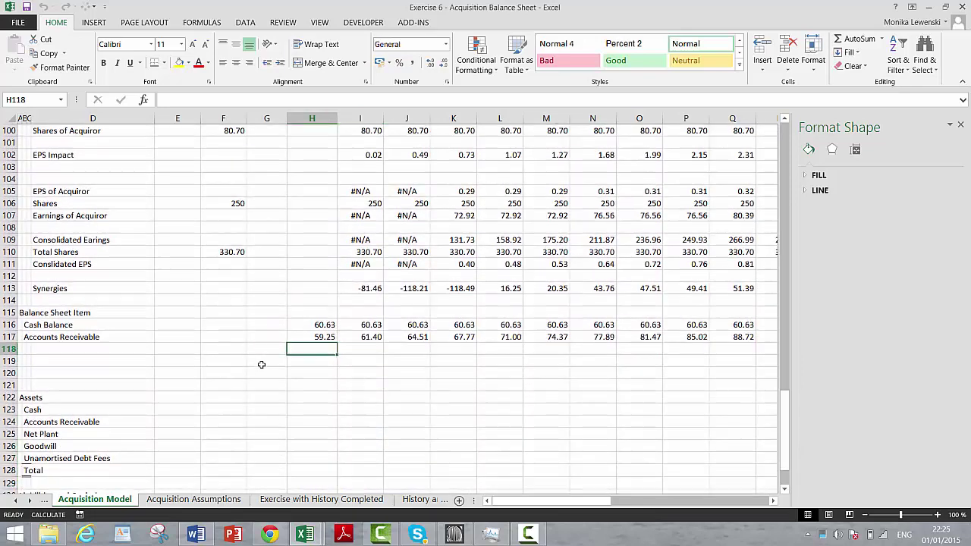
key("Left")
key("Left")
key("Left")
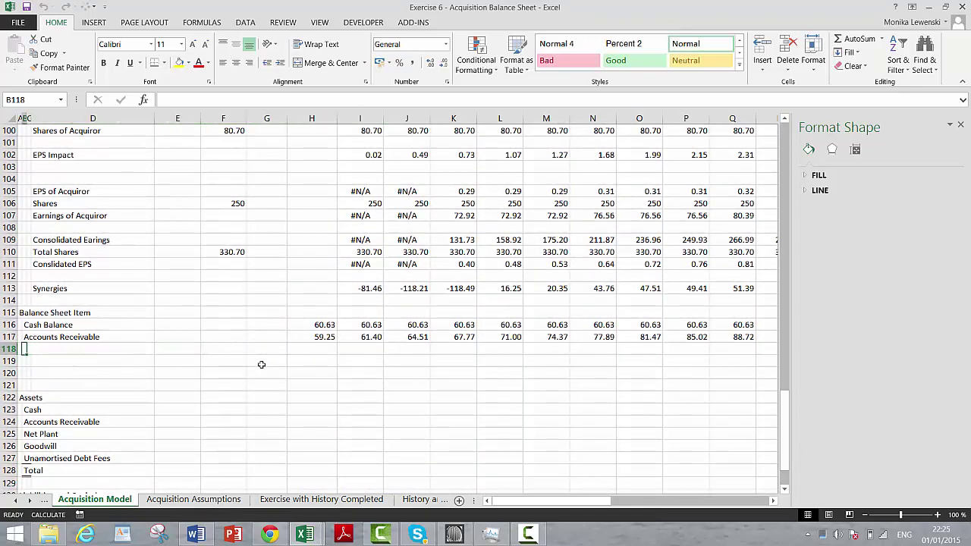
type("G")
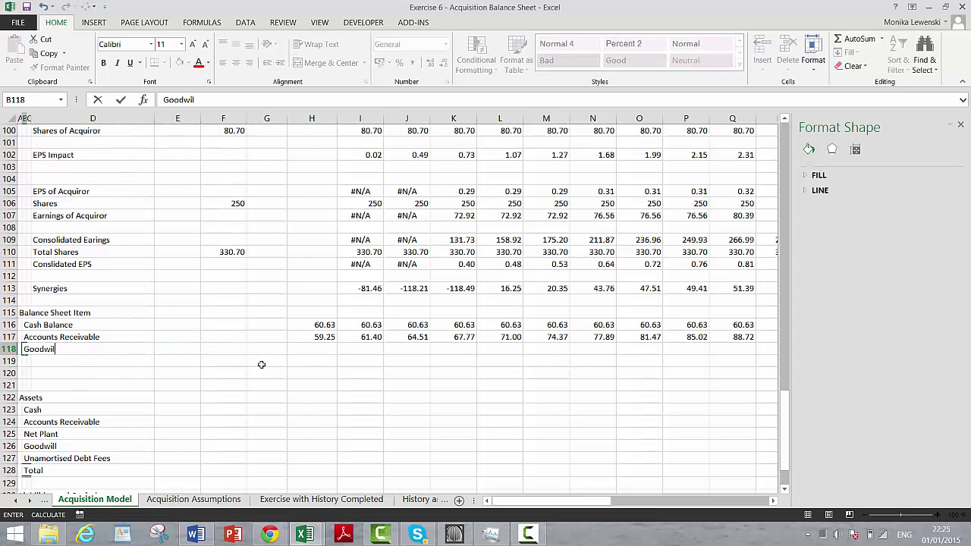
type("oodwill")
key("Return")
Link the Goodwill cell H118 to the Goodwill total in K88 of Acquisition Assumptions
key("Up")
key("Right")
key("Right")
key("Right")
key("Right")
key("Right")
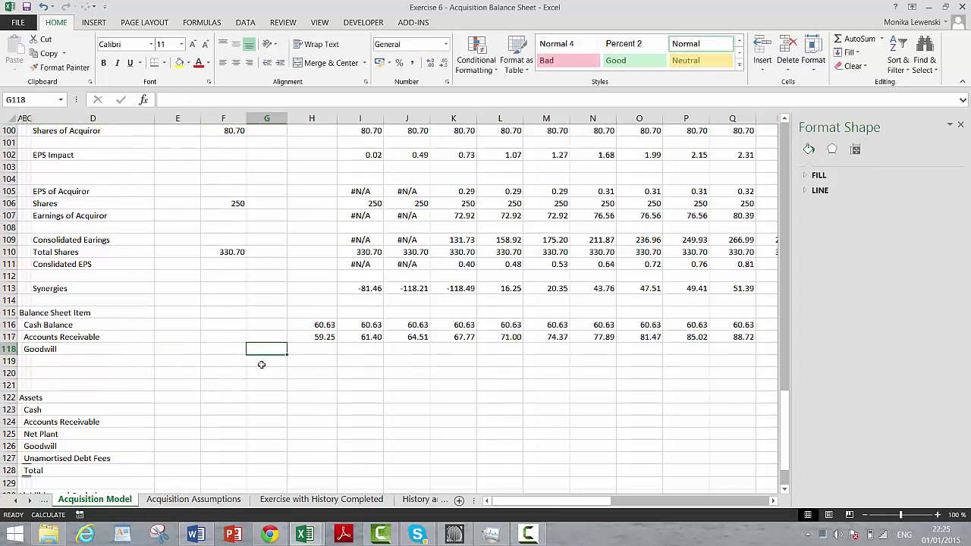
key("Right")
type("=")
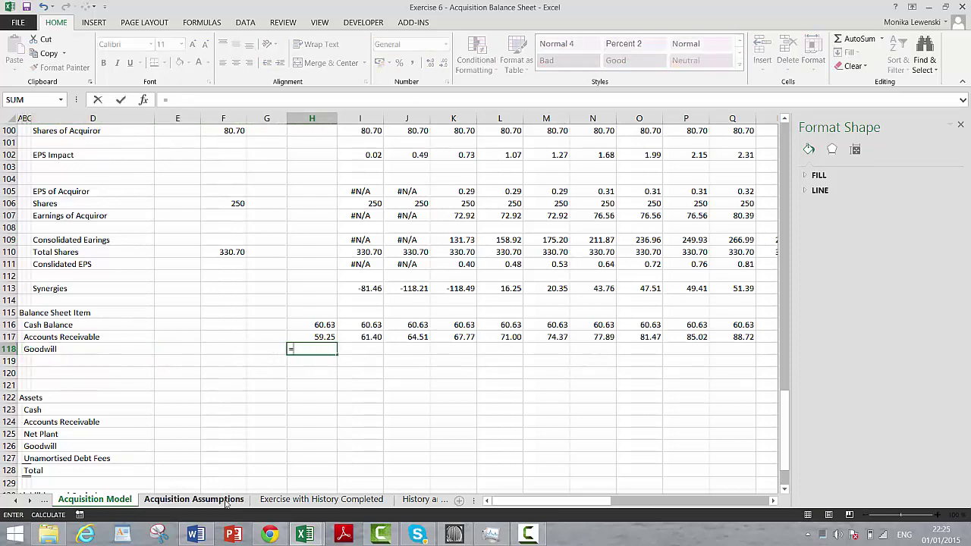
left_click(196, 499)
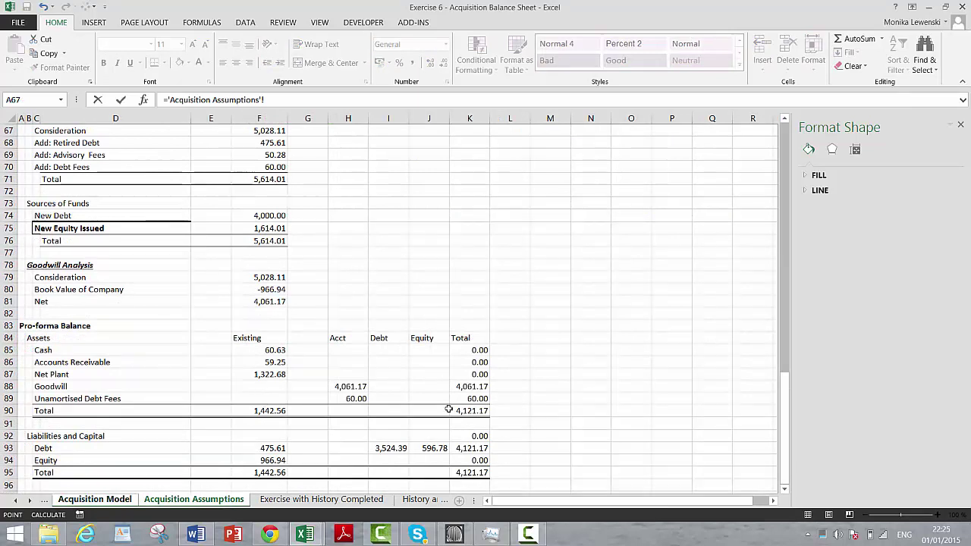
left_click(464, 388)
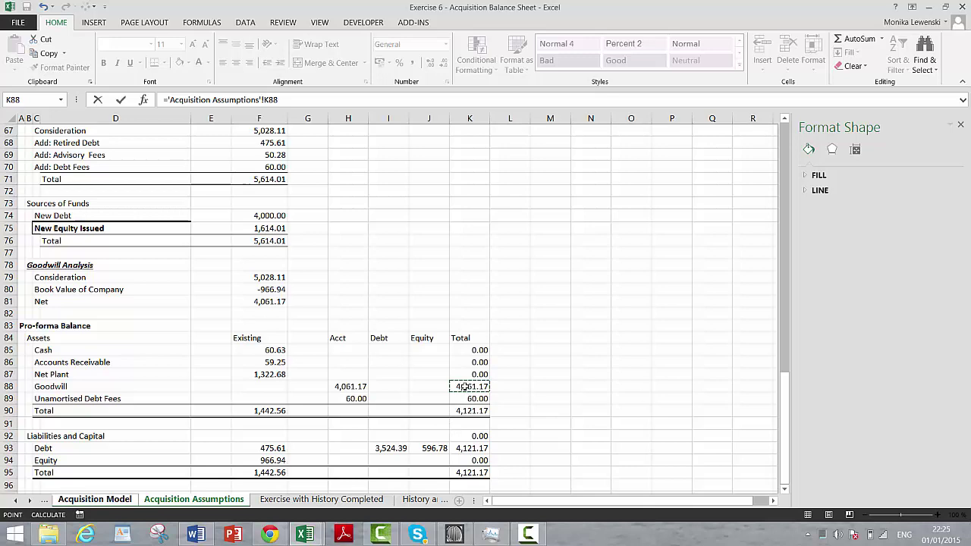
key("Return")
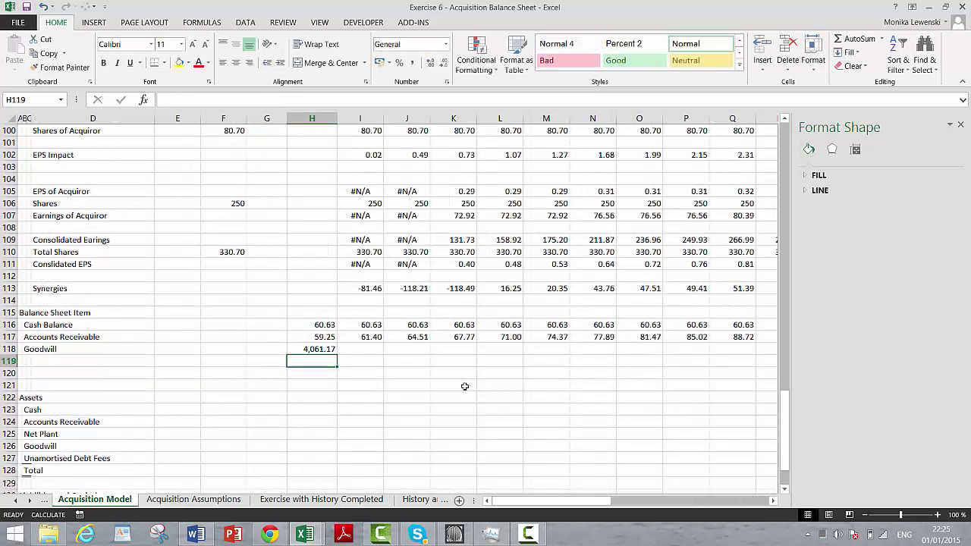
Rename the Total column heading in K84 of Acquisition Assumptions as Total Adj
key("ctrl+Page_Down")
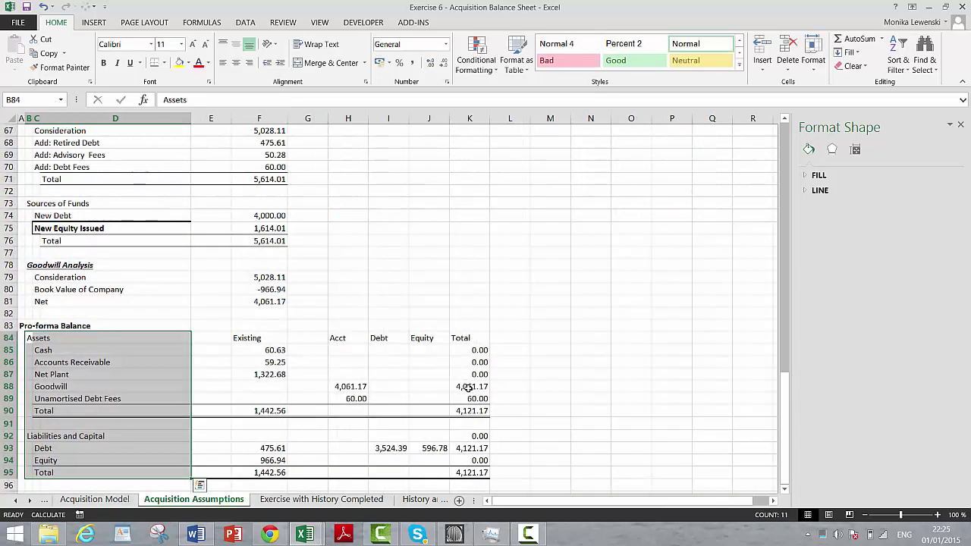
left_click(485, 340)
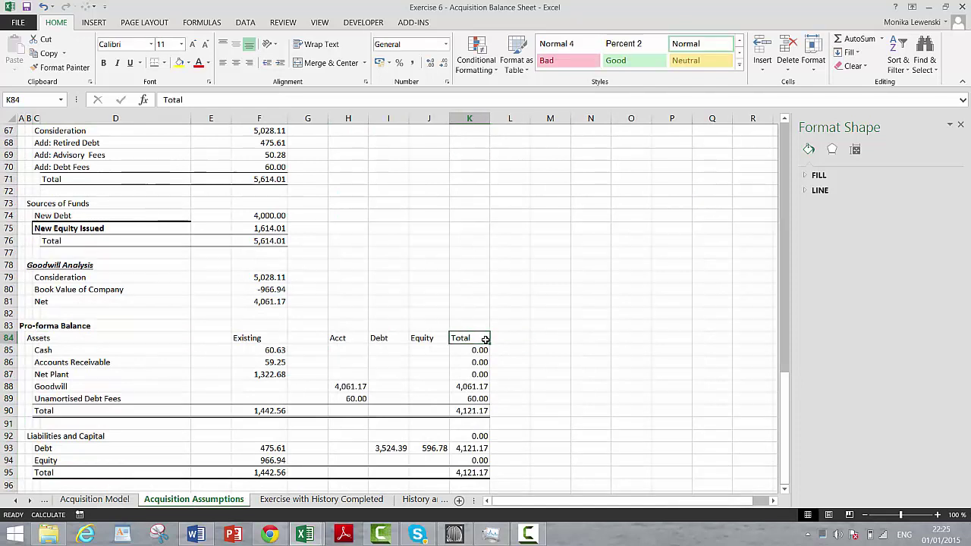
key("XF86AudioLowerVolume")
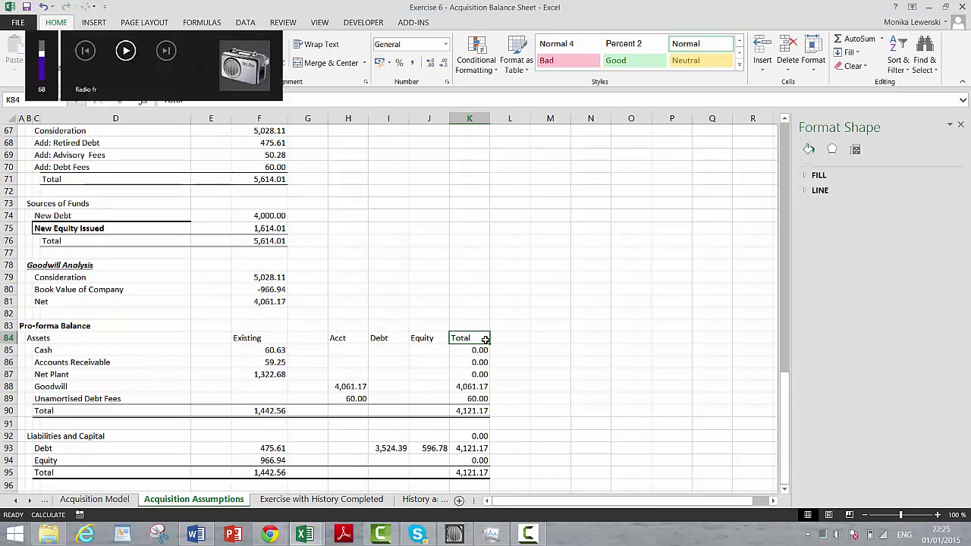
type("Tot")
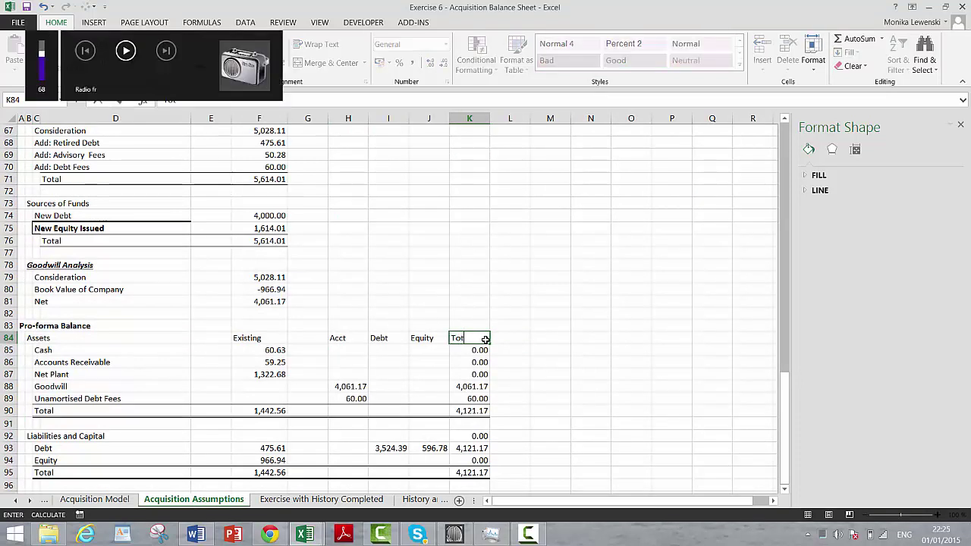
type("al Adj")
key("Return")
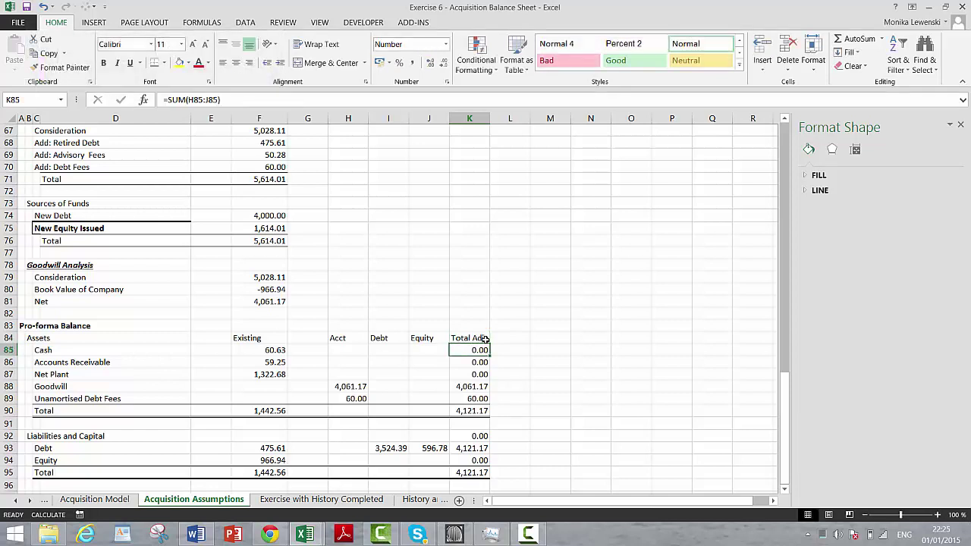
Add the column heading Pro Forma in L84, beside the total adjustments
key("Up")
key("Up")
key("Down")
key("Right")
type("T")
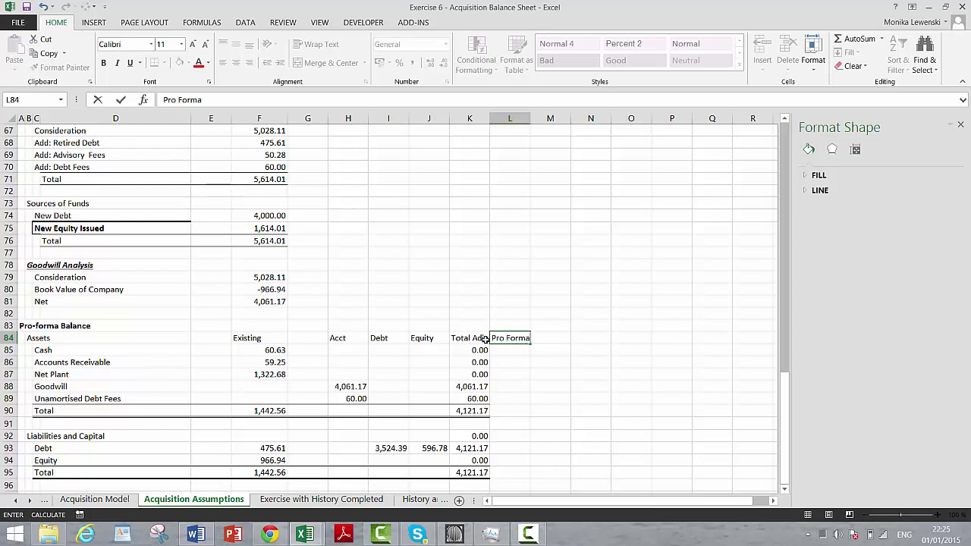
key("Return")
Calculate the Pro Forma Cash in L85 as the existing balance F85 plus the total adjustment K85
type("=")
key("Left")
key("Left")
key("Left")
key("Left")
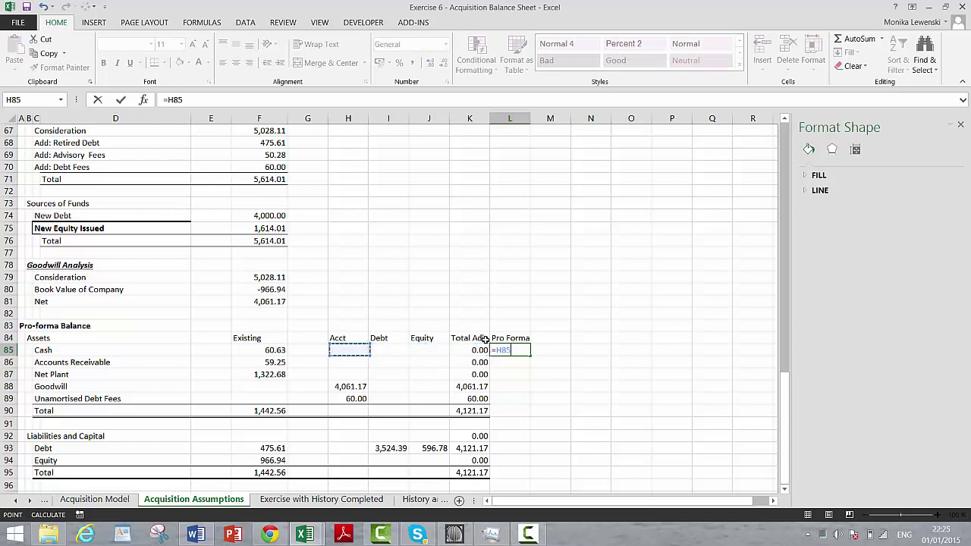
key("Left")
key("Left")
type("+")
key("Left")
key("Return")
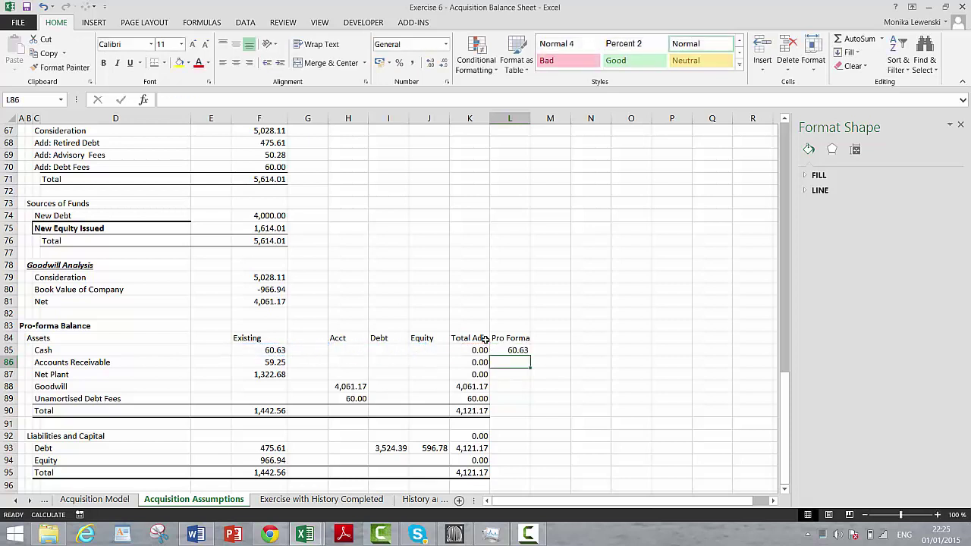
Copy the Pro Forma formula in L85 down through L95 of the Pro-forma Balance
key("Up")
key("shift+Down")
key("shift+Down")
key("shift+Down")
key("shift+Down")
key("shift+Down")
key("shift+Down")
key("shift+Down")
key("shift+Down")
key("shift+Down")
key("shift+Down")
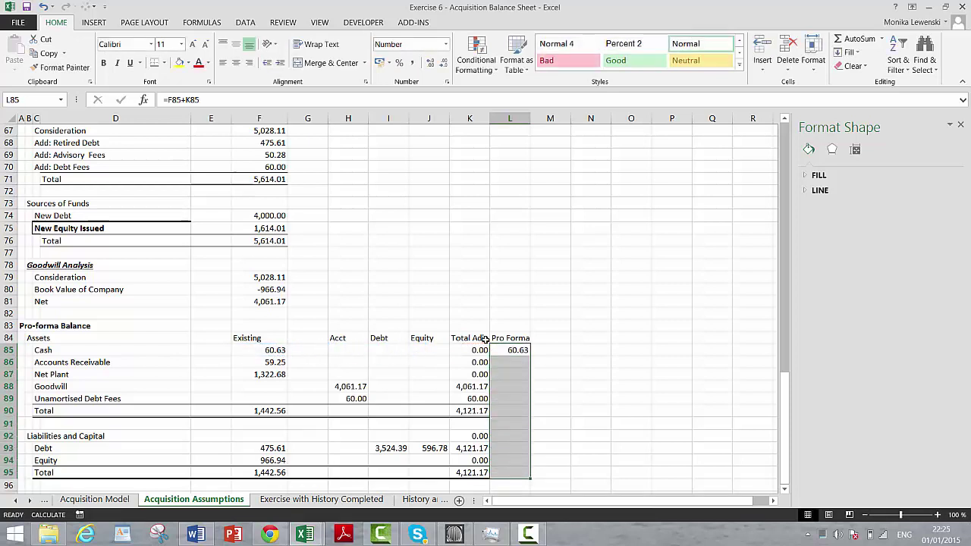
key("ctrl+d")
Clear the unneeded formulas in L91:L92 and K92, between the assets total and the Debt row
key("Down")
key("Down")
key("Down")
key("Down")
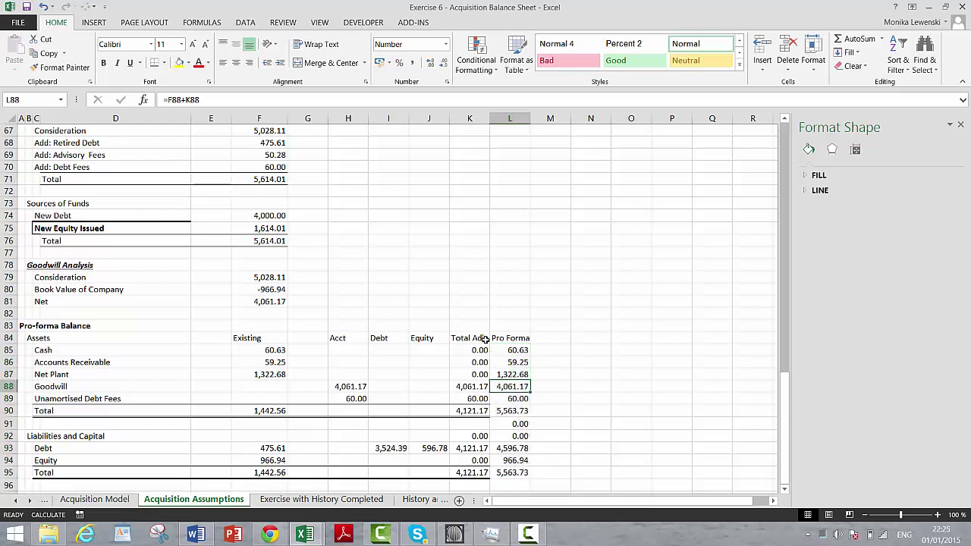
key("Down")
key("Down")
key("shift+Down")
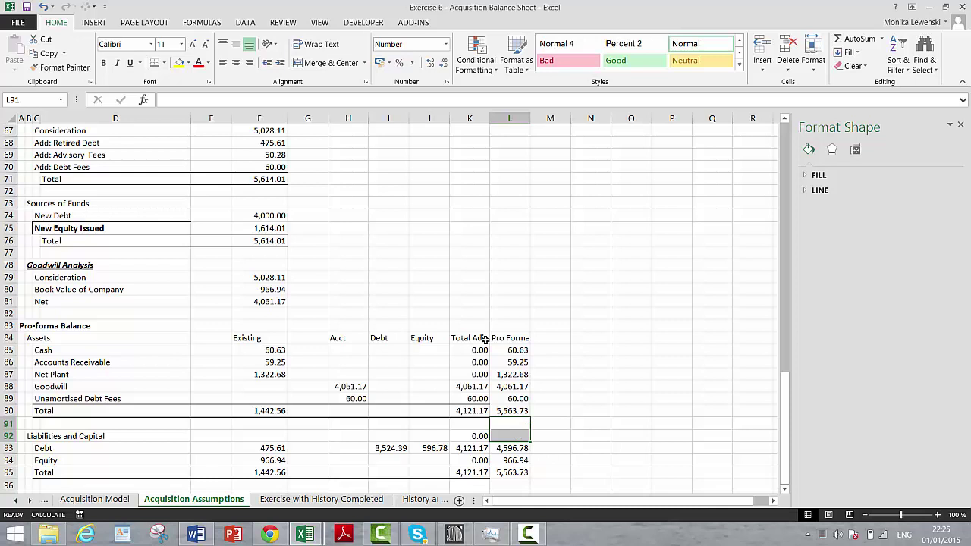
key("Delete")
key("Left")
key("Down")
key("Delete")
key("Down")
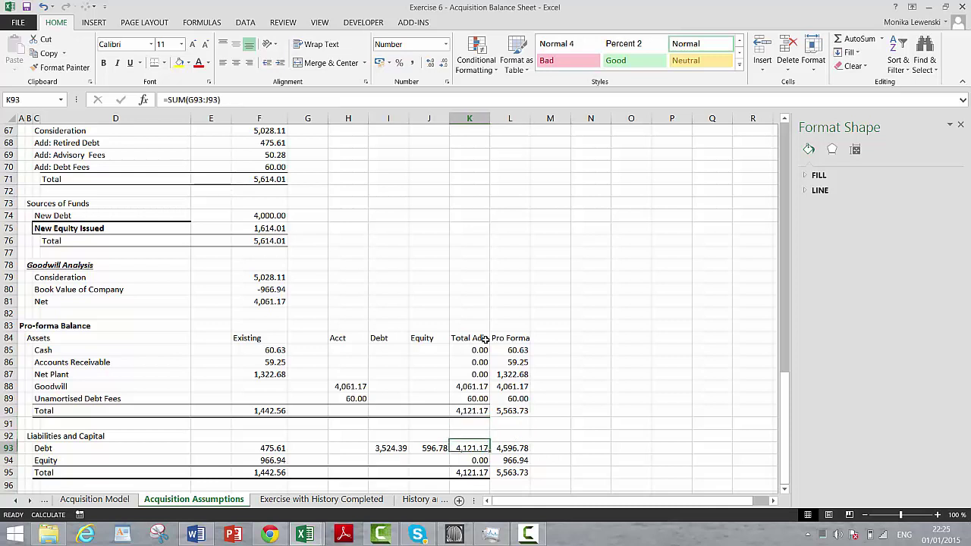
key("Down")
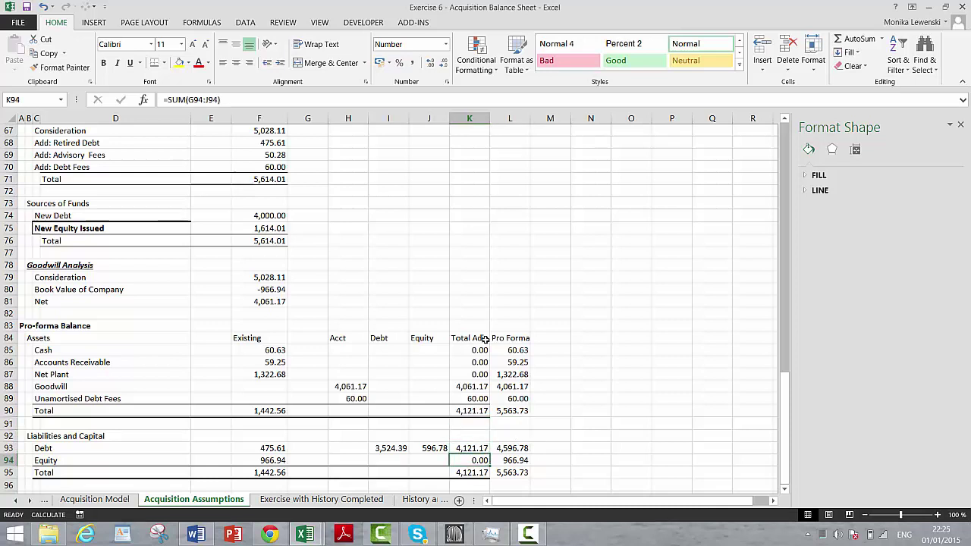
In Acquisition Model, set Goodwill in I118 to the fixed reference $H$118 and copy it across the remaining periods
key("ctrl+Page_Up")
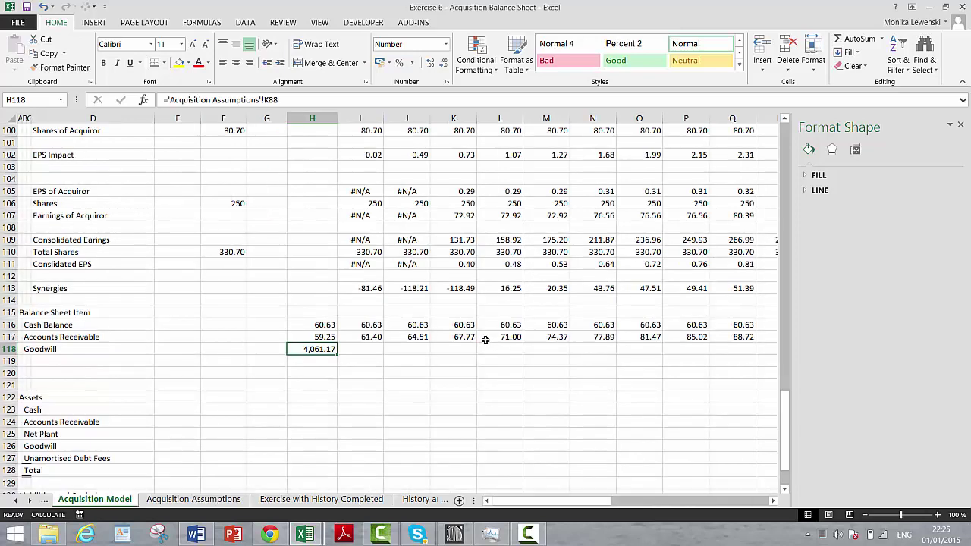
key("Right")
type("=")
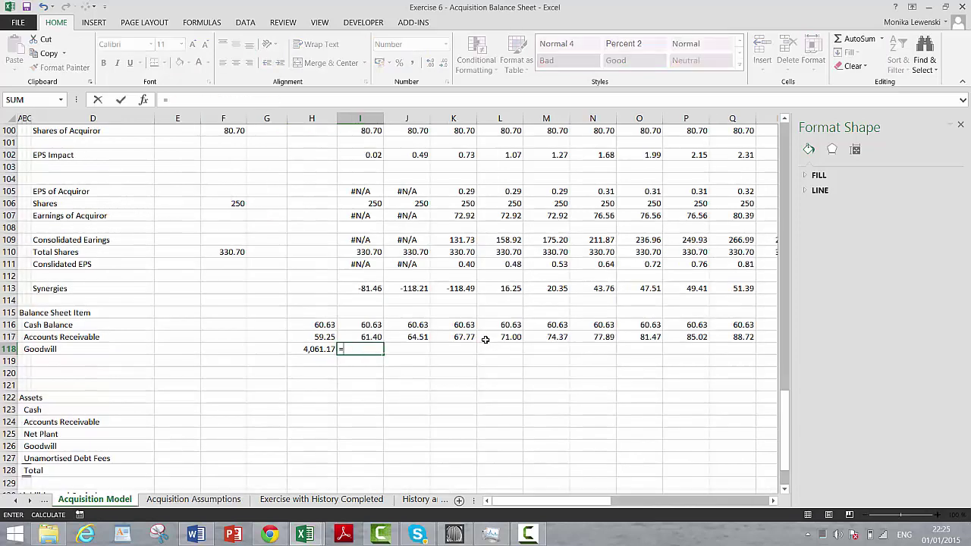
key("Left")
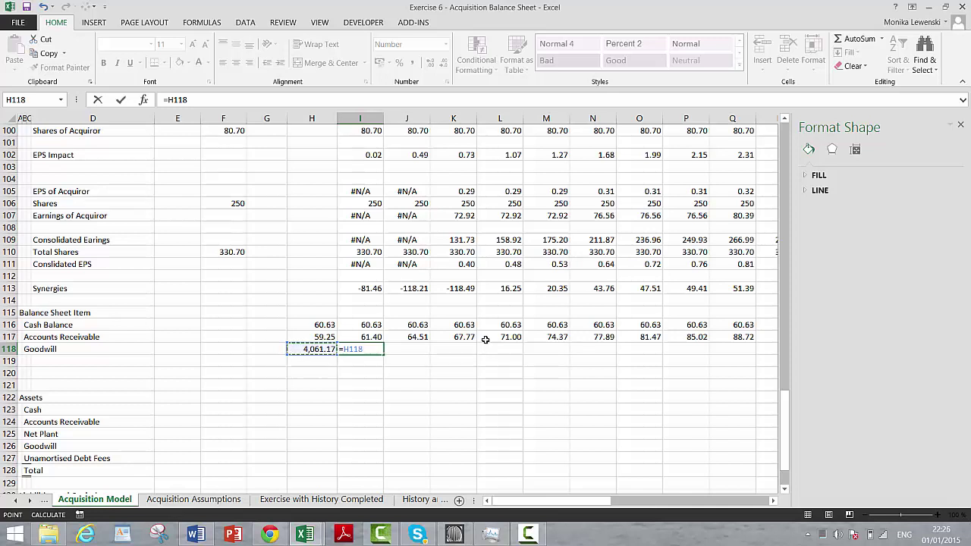
key("F4")
key("ctrl+Return")
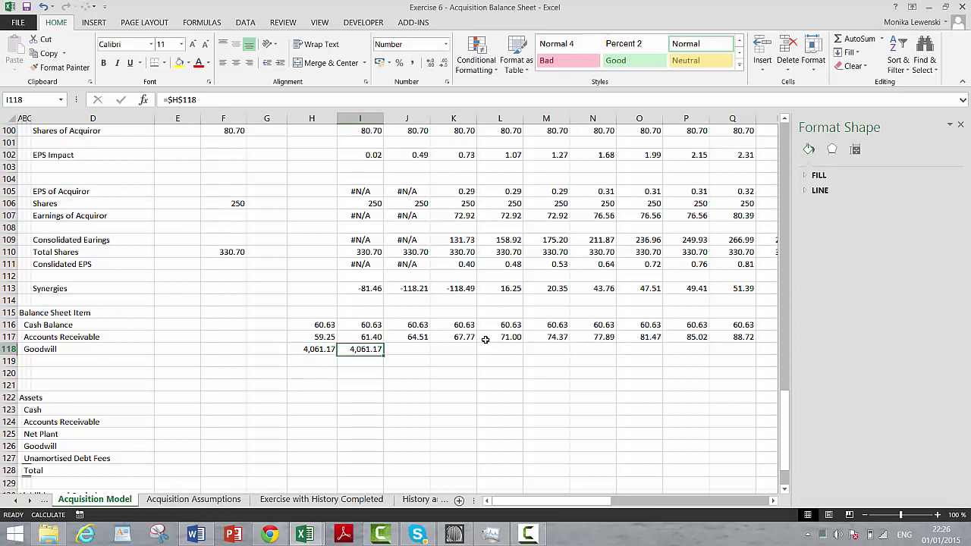
key("ctrl+shift+Right")
key("ctrl+r")
Add the label Net Plant in B119, below Goodwill in the Balance Sheet Item section
key("Down")
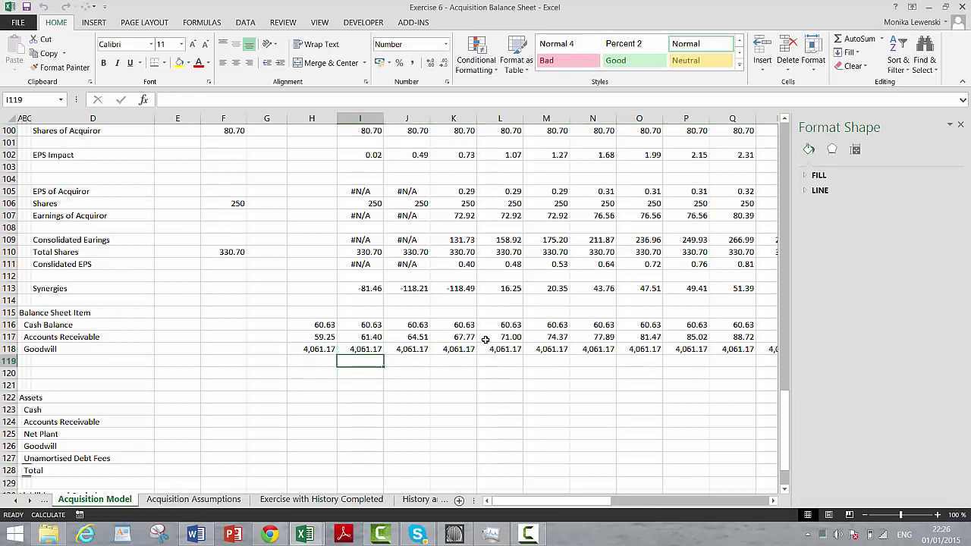
key("Left")
key("Left")
key("Left")
key("Left")
key("Left")
key("Left")
key("Left")
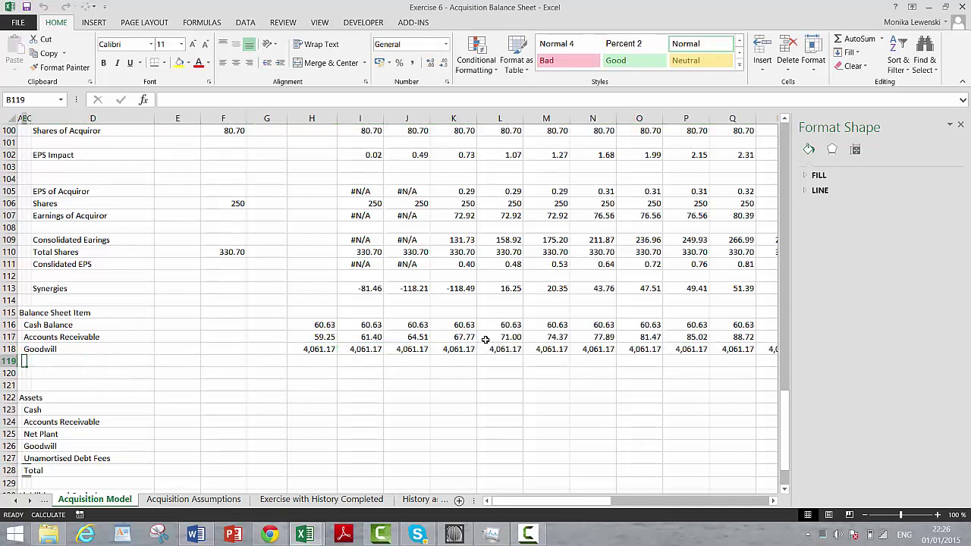
type("Net")
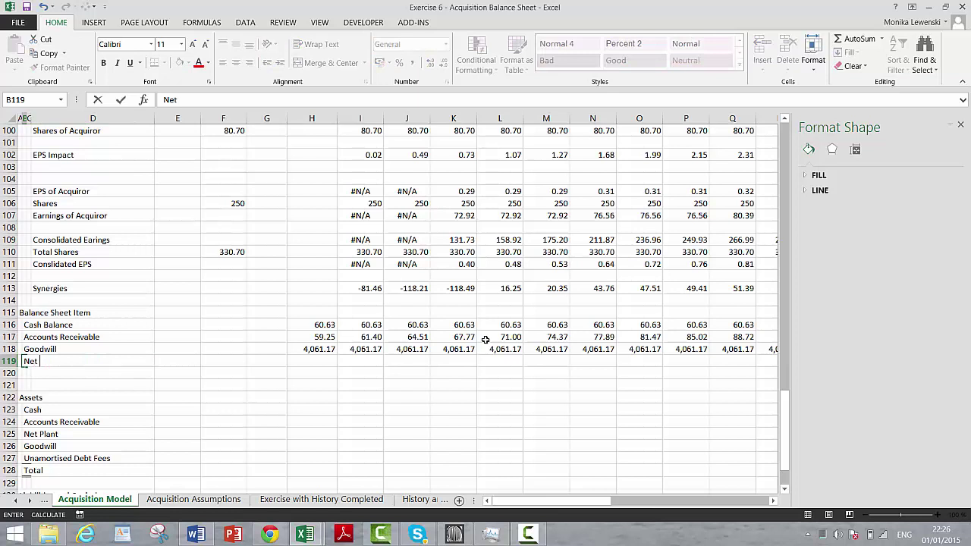
type(" Plant")
key("ctrl+Return")
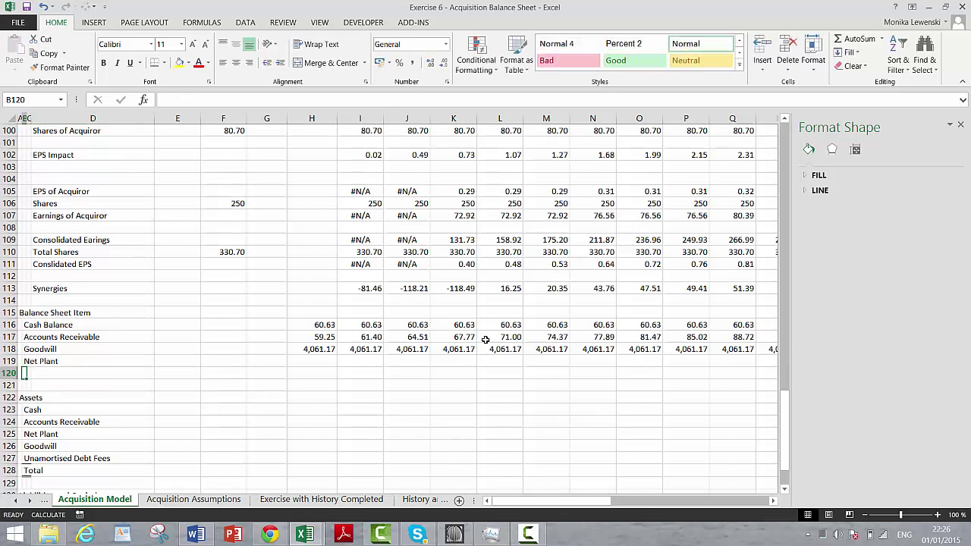
Link the opening Net Plant in H119 to the Pro Forma Net Plant in L87 of Acquisition Assumptions
key("Up")
key("Right")
key("Right")
key("Right")
key("Right")
key("Right")
key("Right")
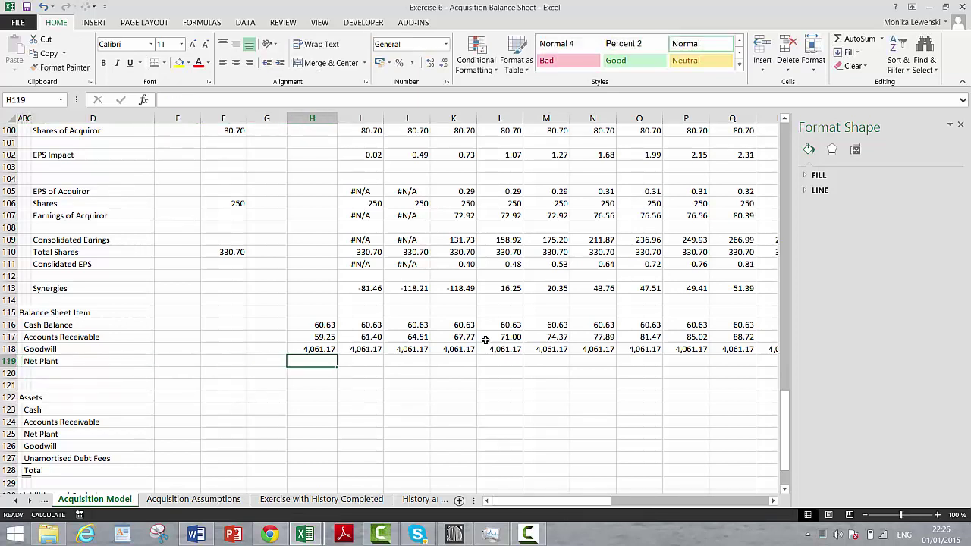
type("=")
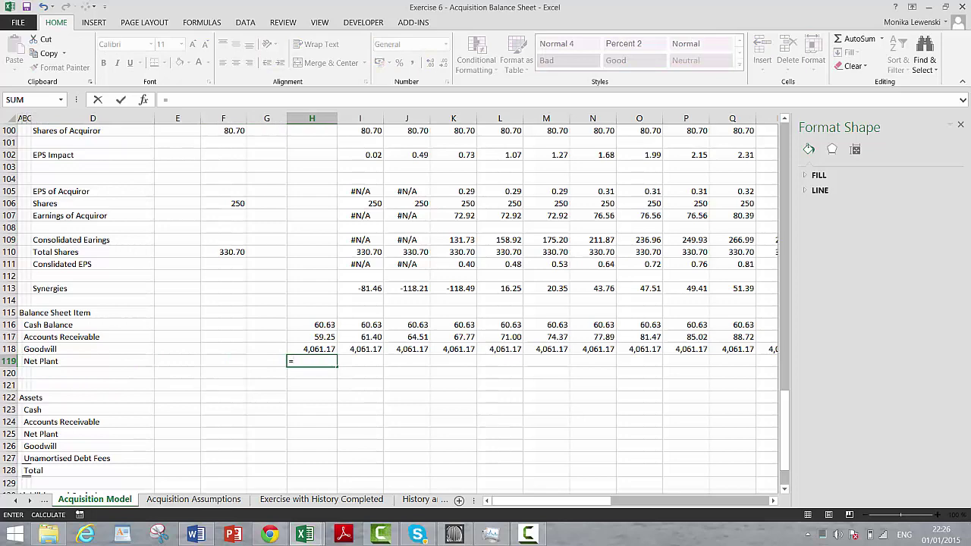
left_click(307, 500)
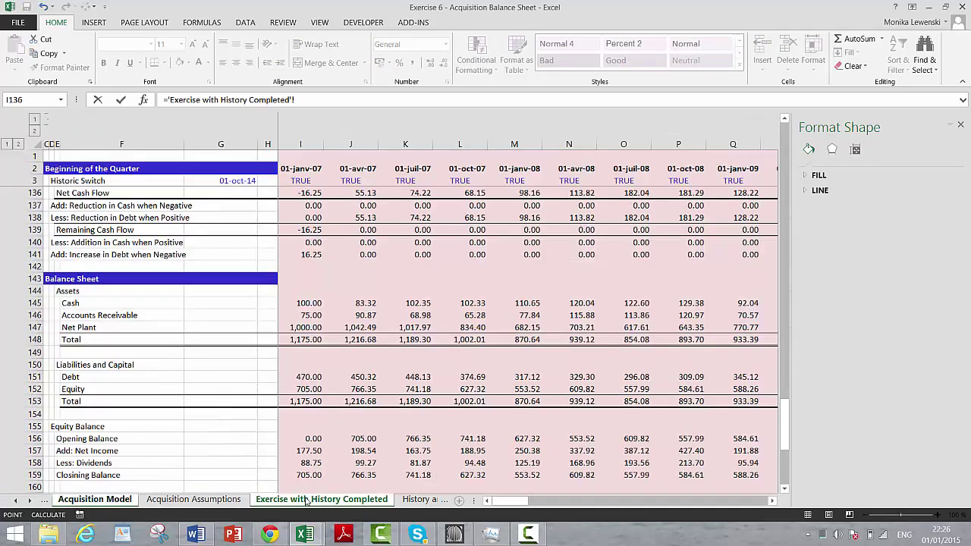
left_click(194, 499)
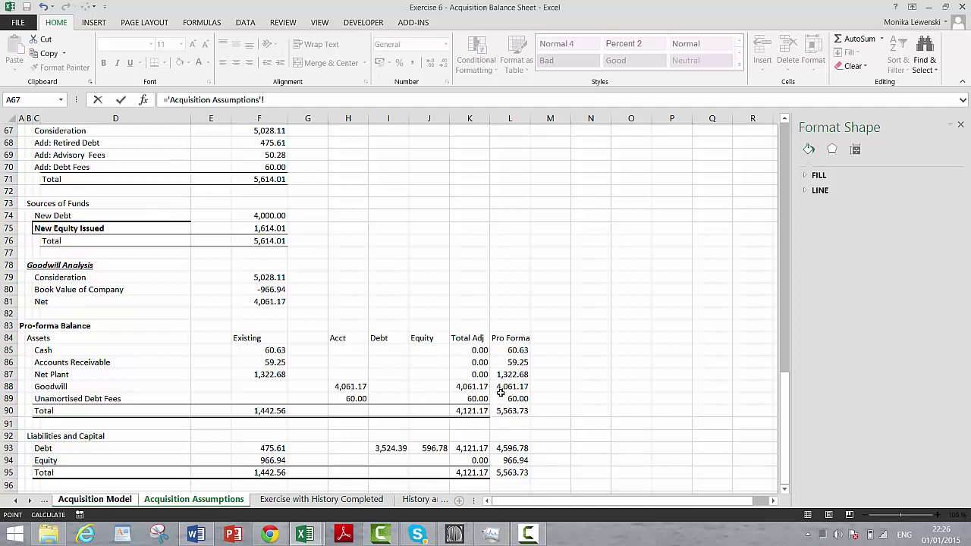
left_click(507, 375)
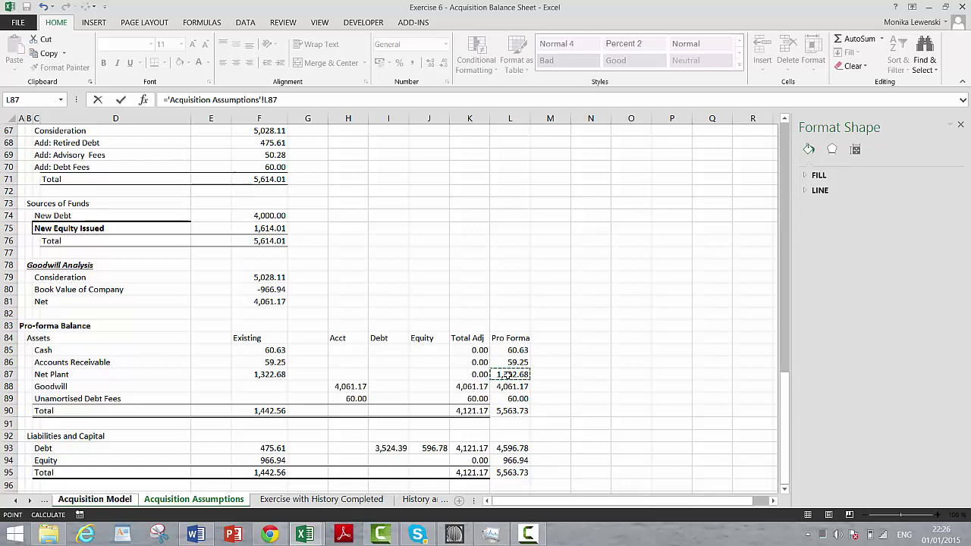
key("Return")
Calculate Net Plant in I119 as the prior balance H119 plus Cap Exp I76 minus Depreciation I96
key("Up")
key("Right")
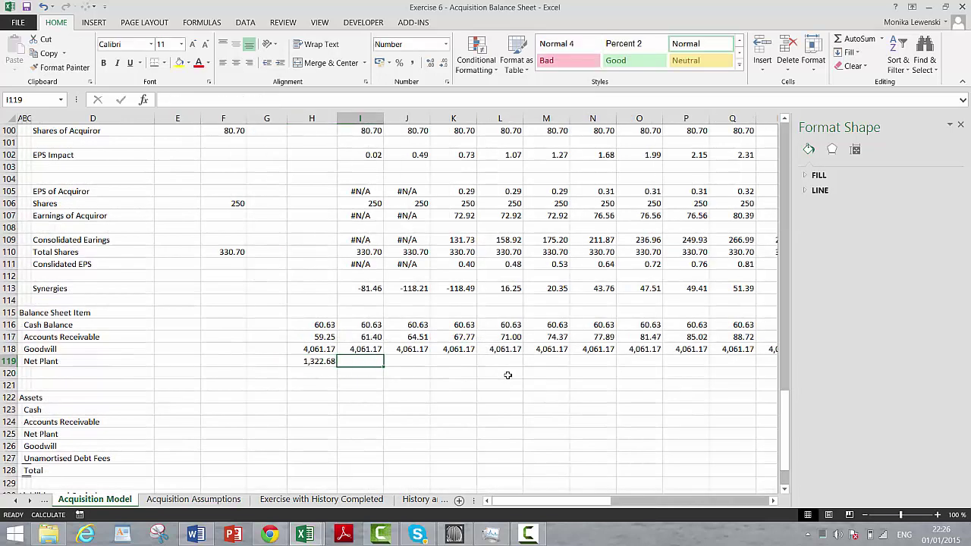
type("=")
key("Left")
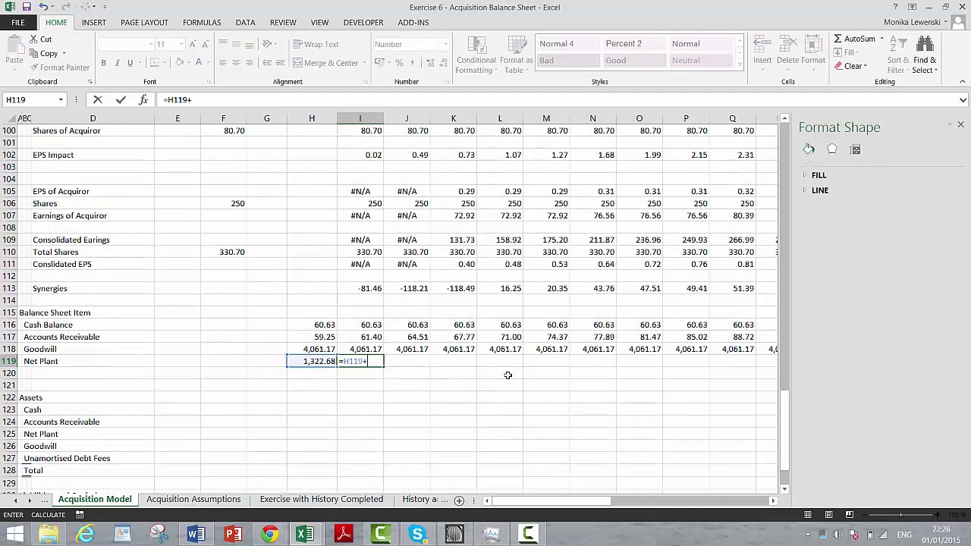
type("+")
key("Up")
key("Up")
key("Up")
key("Up")
key("Up")
key("Up")
key("Up")
key("Up")
key("Up")
key("Up")
key("Up")
key("Up")
key("Up")
key("Up")
key("Up")
key("Up")
key("Up")
key("Up")
key("Up")
key("Up")
key("Up")
key("Up")
key("Up")
key("Up")
key("Up")
key("Up")
key("Up")
key("Up")
key("Up")
key("Up")
key("Up")
key("Up")
key("Up")
key("Up")
key("Up")
key("Up")
key("Up")
key("Up")
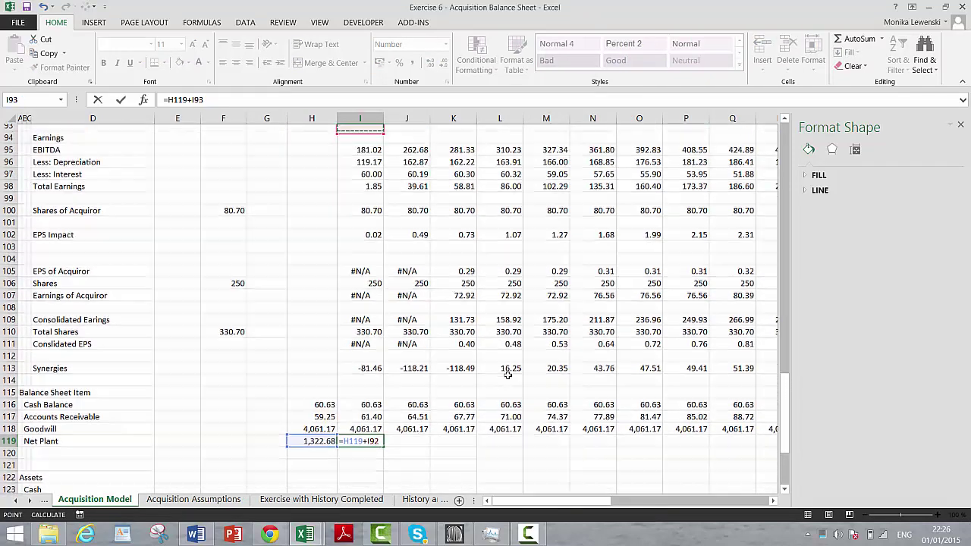
key("Down")
key("Down")
key("Down")
key("Down")
key("Down")
key("Down")
key("Down")
key("Down")
key("Down")
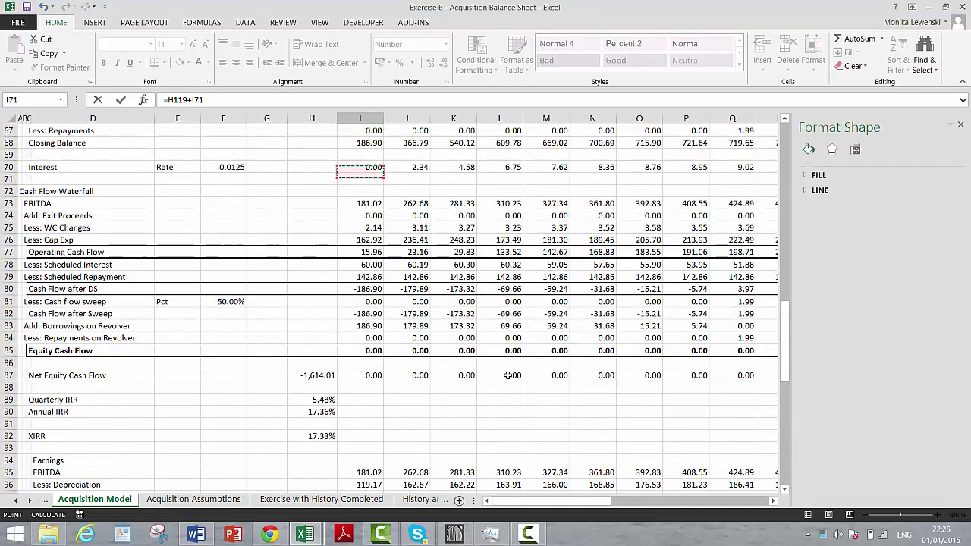
key("Up")
type("-")
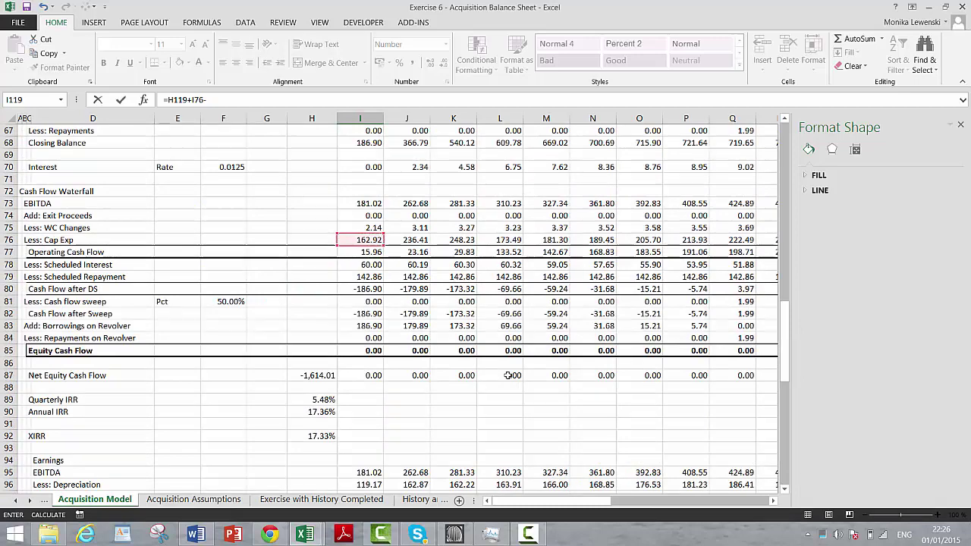
key("Down")
key("Down")
key("Up")
key("Up")
key("Up")
key("Up")
key("Up")
key("Up")
key("Up")
key("Up")
key("Up")
key("Up")
key("Up")
key("Up")
key("Up")
key("Up")
key("Up")
key("Up")
key("Up")
key("Up")
key("Up")
key("Up")
key("Up")
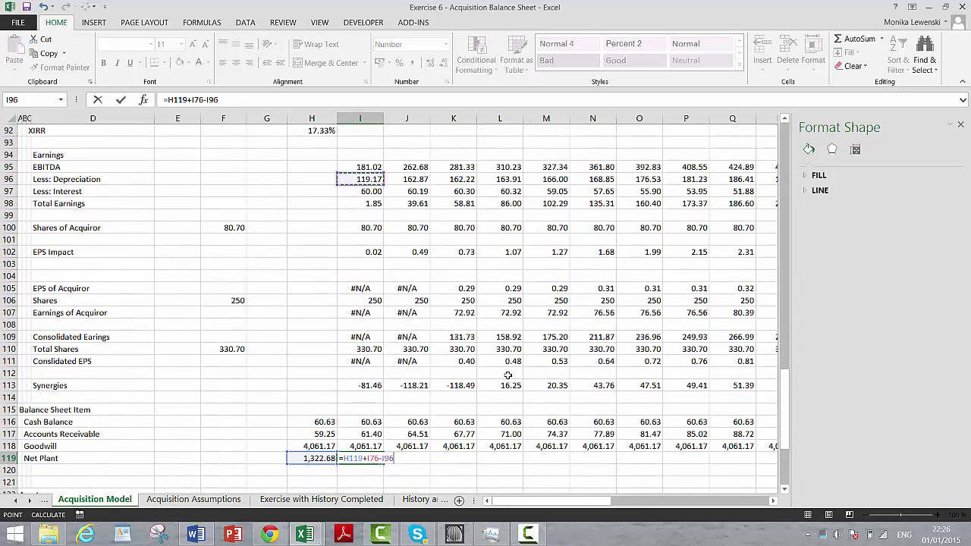
key("ctrl+Return")
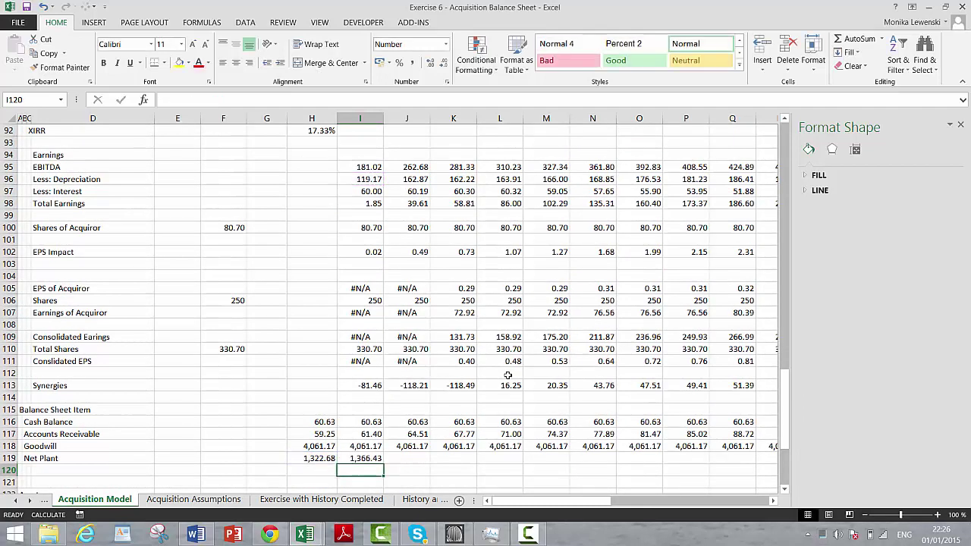
Copy the Net Plant formula in I119 across row 119 for the remaining periods
key("shift+Up")
key("ctrl+shift+Right")
key("shift+Down")
key("ctrl+r")
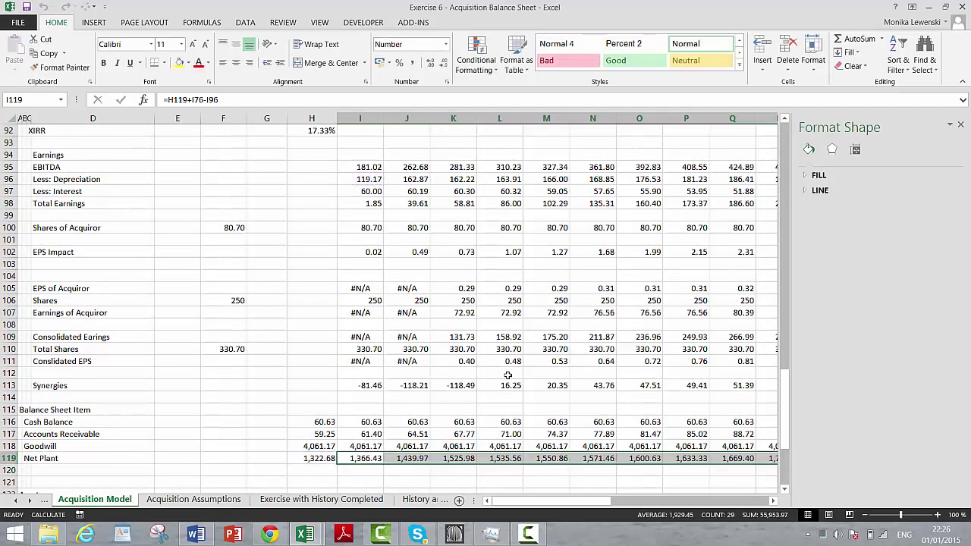
Link Cash in H123 of the Assets section to the opening Cash Balance in H116
key("Down")
key("Down")
key("Down")
key("Down")
key("Down")
key("Down")
key("Down")
key("Down")
key("Down")
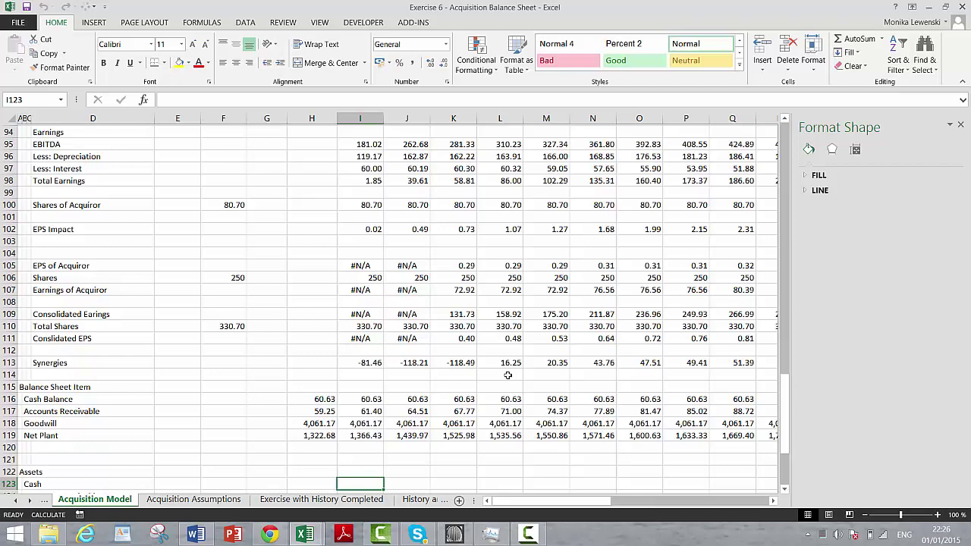
key("Up")
key("Up")
key("Up")
key("Up")
key("Up")
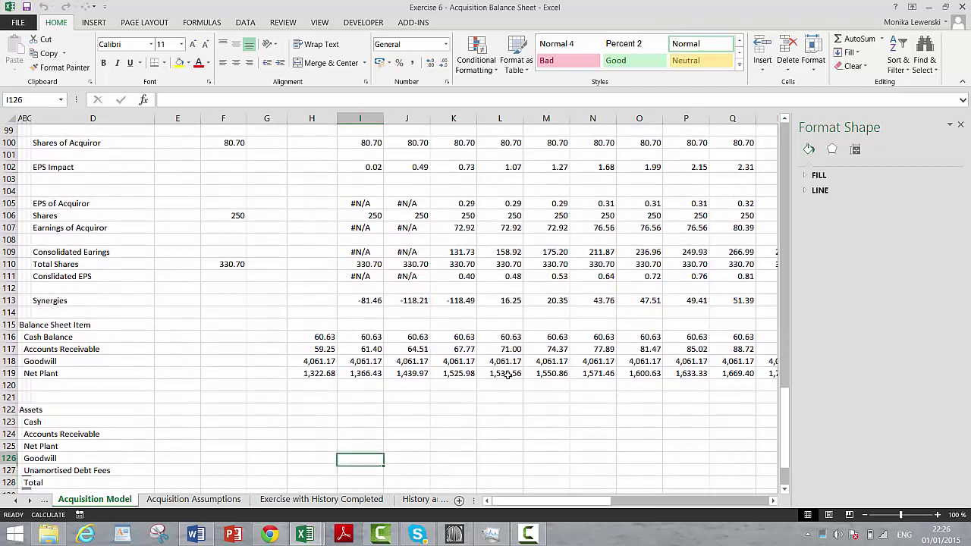
key("Left")
key("Left")
key("Left")
key("Left")
key("Left")
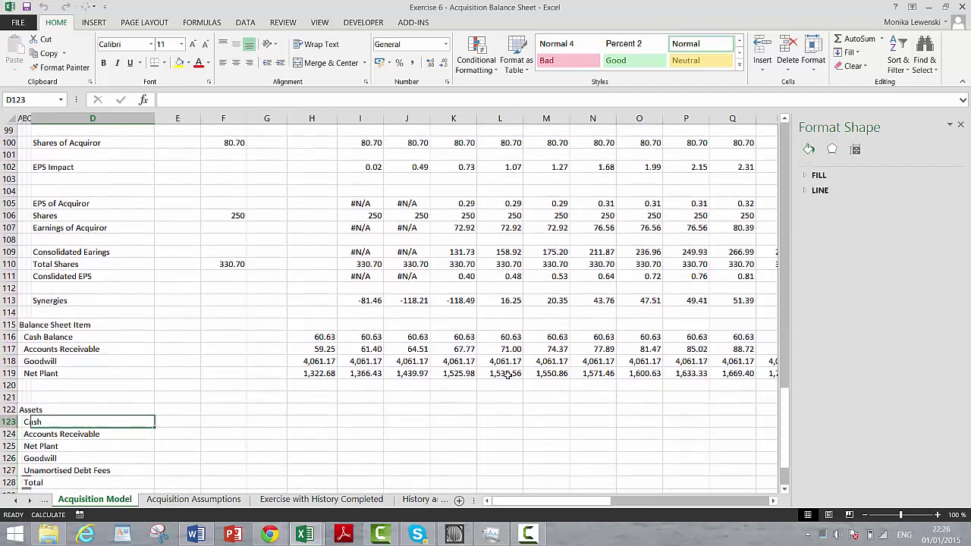
key("Right")
key("Right")
key("Right")
key("Right")
key("Right")
type("=")
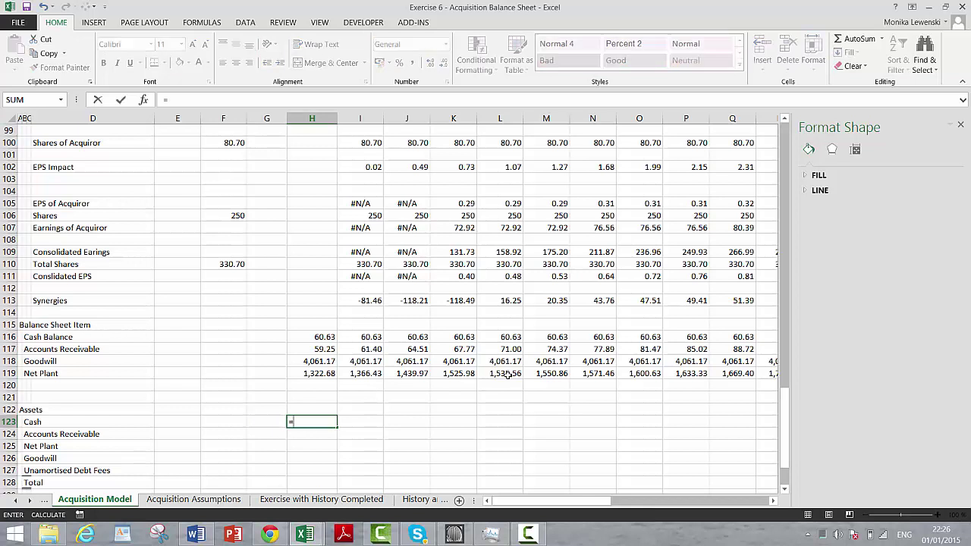
key("Up")
key("Up")
key("Up")
key("Up")
key("Up")
key("Up")
key("Up")
key("Return")
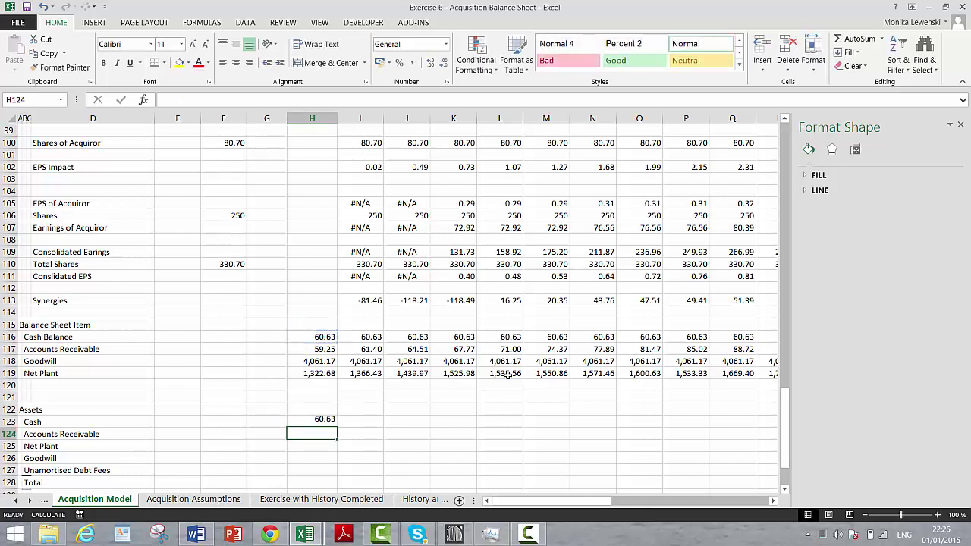
Link H124 in the Assets section to the opening Net Plant balance in H119
type("=")
key("Up")
key("Up")
key("Up")
key("Up")
key("Up")
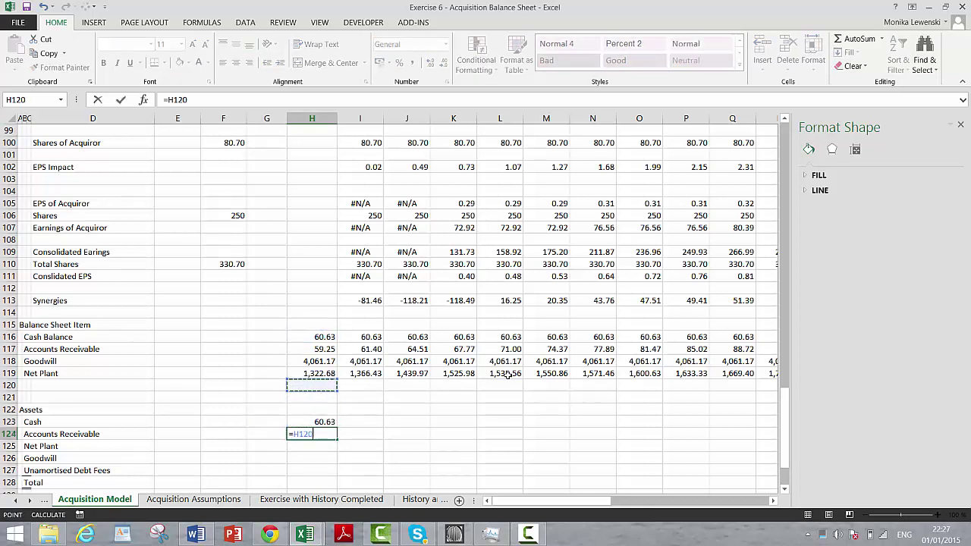
key("Return")
Link H125 in the Assets section to the opening Goodwill balance in H118
type("=")
key("Up")
key("Up")
key("Up")
key("Up")
key("Up")
key("Up")
key("Up")
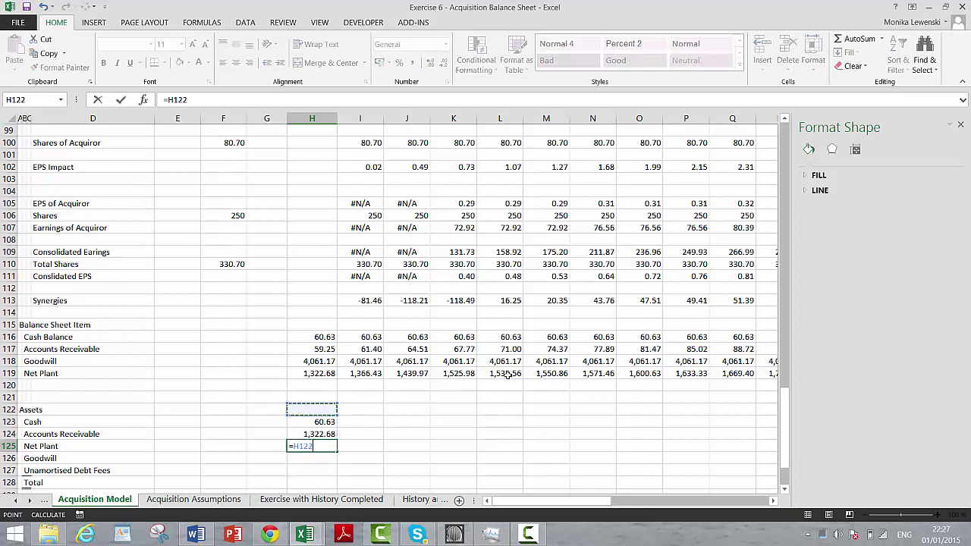
key("Return")
Move the two links in H124:H125 down one row to H125:H126, matching the Net Plant and Goodwill labels
type("=")
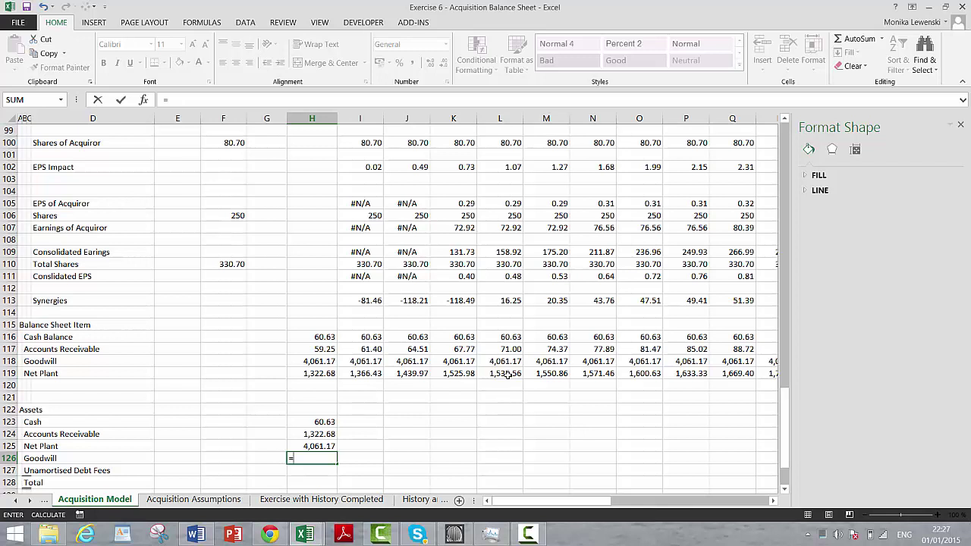
key("Escape")
key("Up")
key("Up")
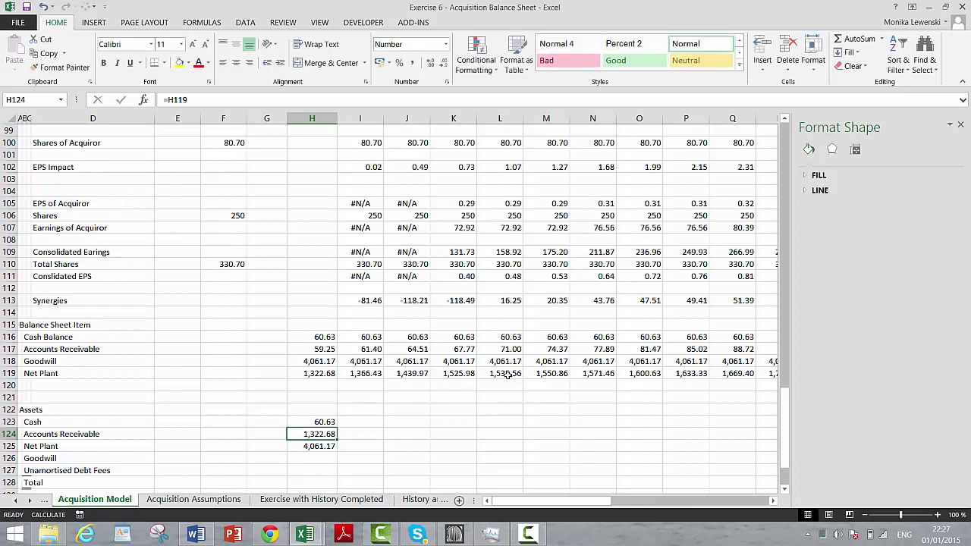
key("shift+Down")
key("ctrl+x")
key("Down")
key("ctrl+v")
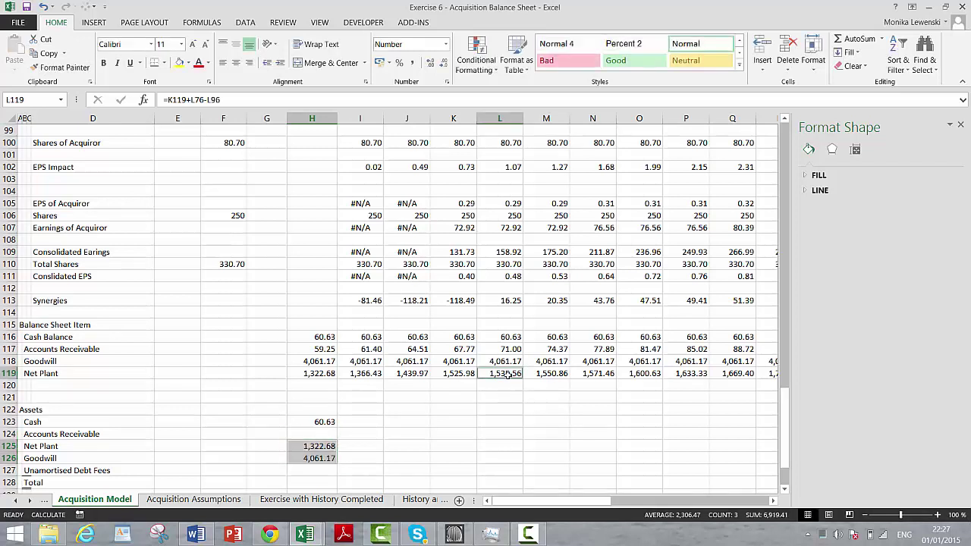
Link Accounts Receivable in H124 of the Assets section to the opening balance in H117
left_click(506, 367)
key("Down")
key("Down")
key("Down")
key("Down")
key("Down")
key("Down")
key("Left")
key("Left")
key("Left")
key("Left")
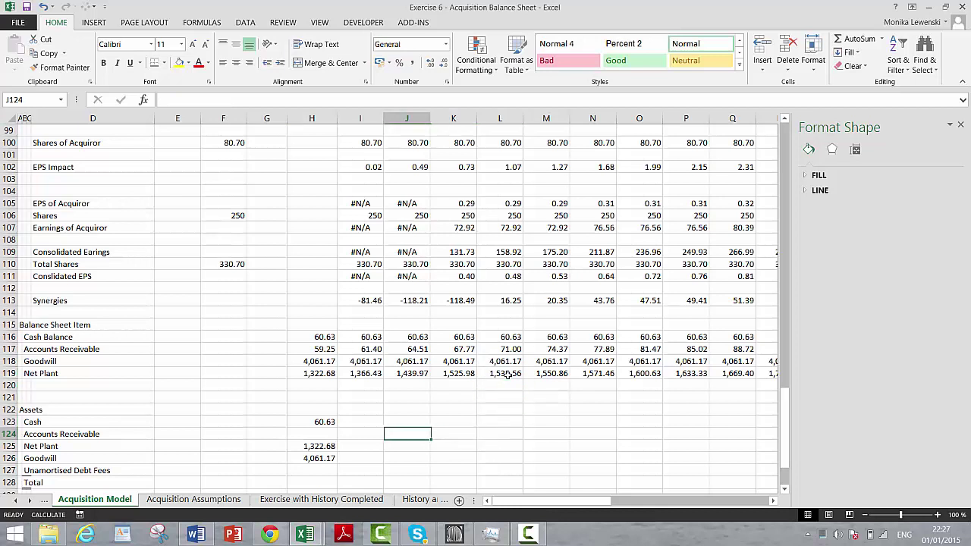
type("=")
key("Up")
key("Up")
key("Up")
key("Up")
key("Up")
key("Up")
key("Up")
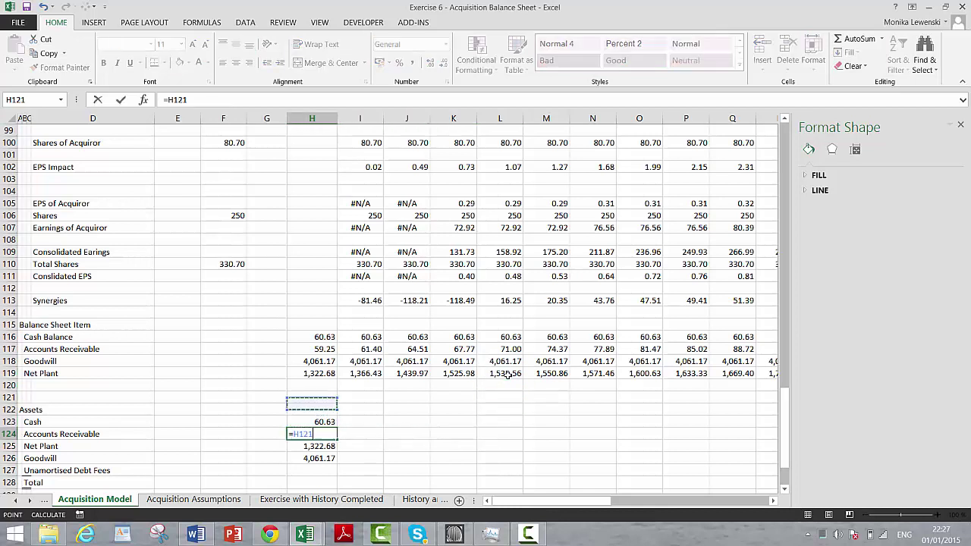
key("Return")
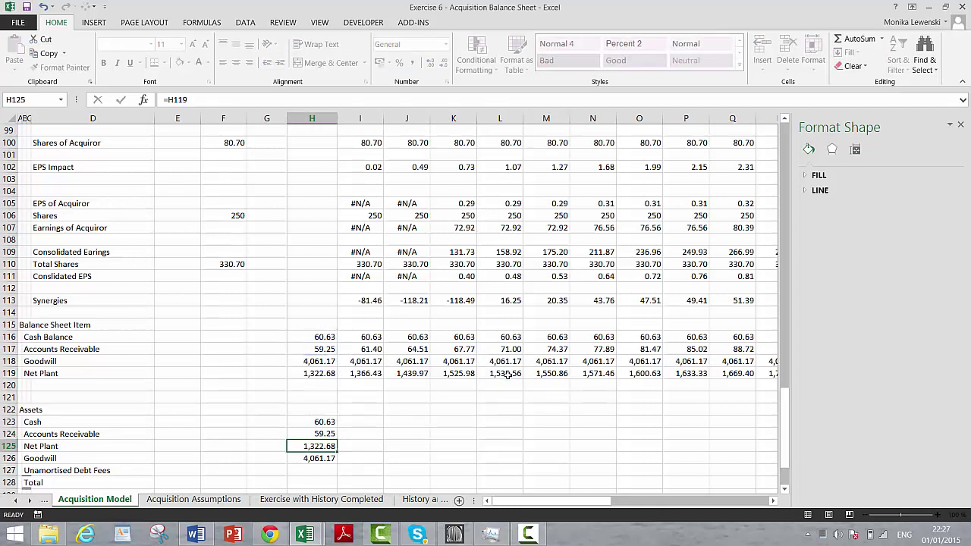
Link Unamortised Debt Fees in H127 to the Pro Forma value in L89 of Acquisition Assumptions
key("Down")
key("Down")
key("Down")
key("Up")
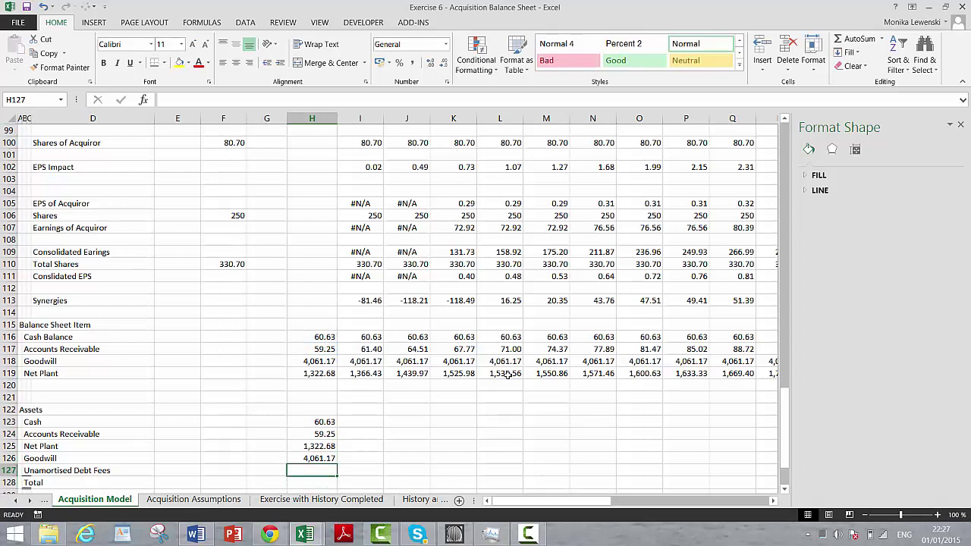
type("=")
key("ctrl+Page_Down")
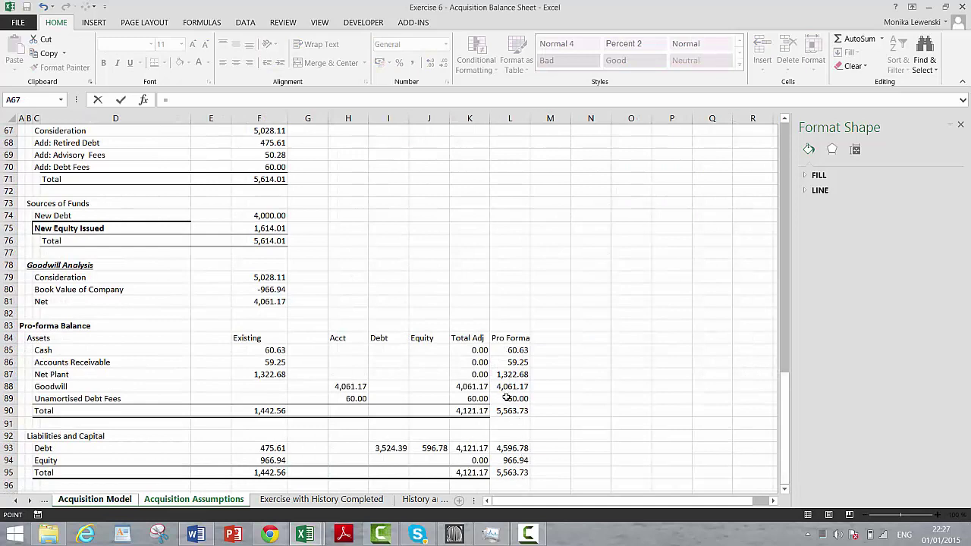
left_click(506, 397)
key("ctrl+Page_Up")
key("ctrl+Return")
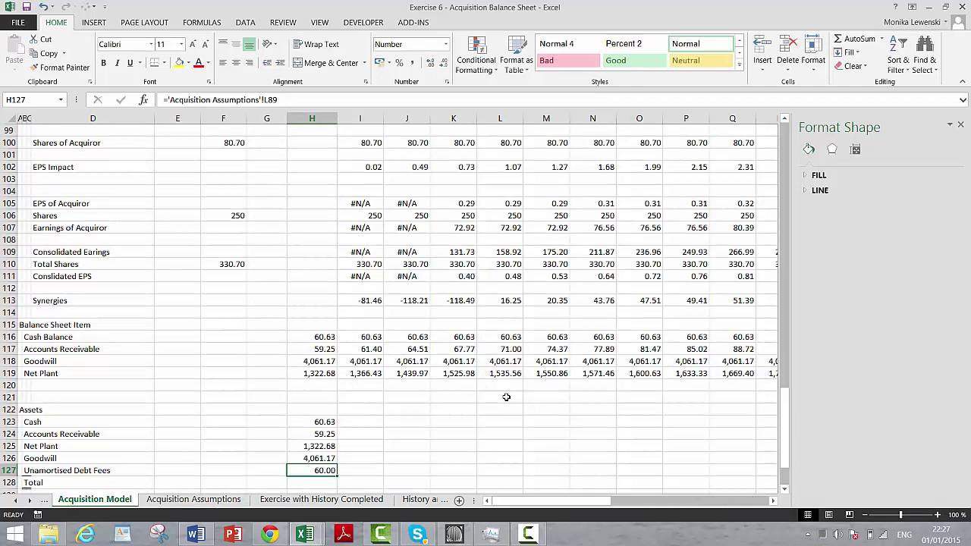
Make the Acquisition Assumptions reference in H127 absolute, as $L$89
key("F2")
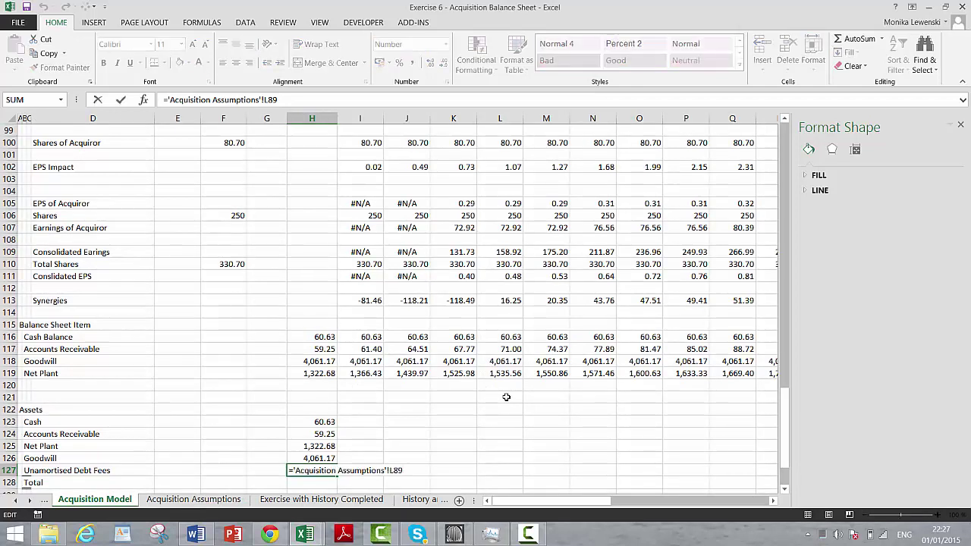
key("Return")
key("Up")
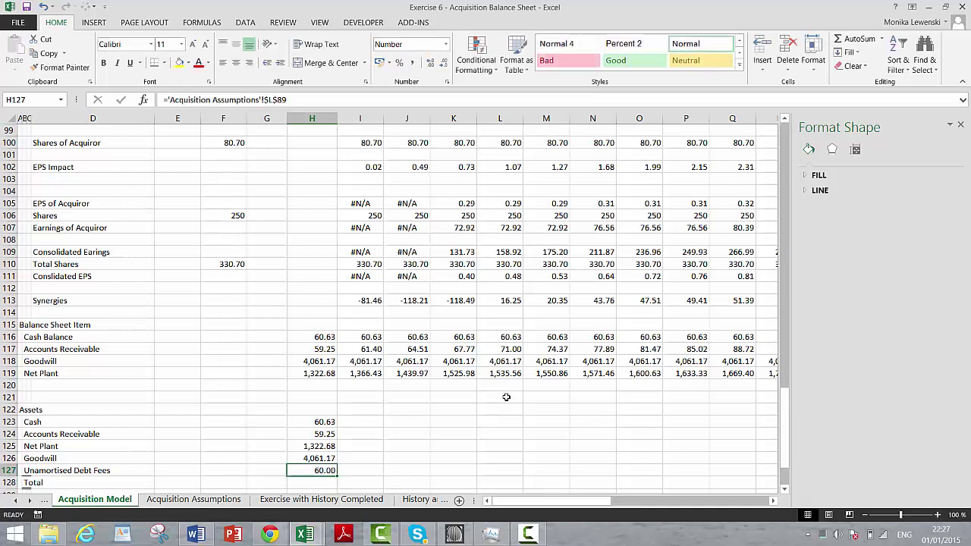
Total the assets in H128 by summing Cash through Unamortised Debt Fees, H123:H127
key("Down")
key("Down")
key("Up")
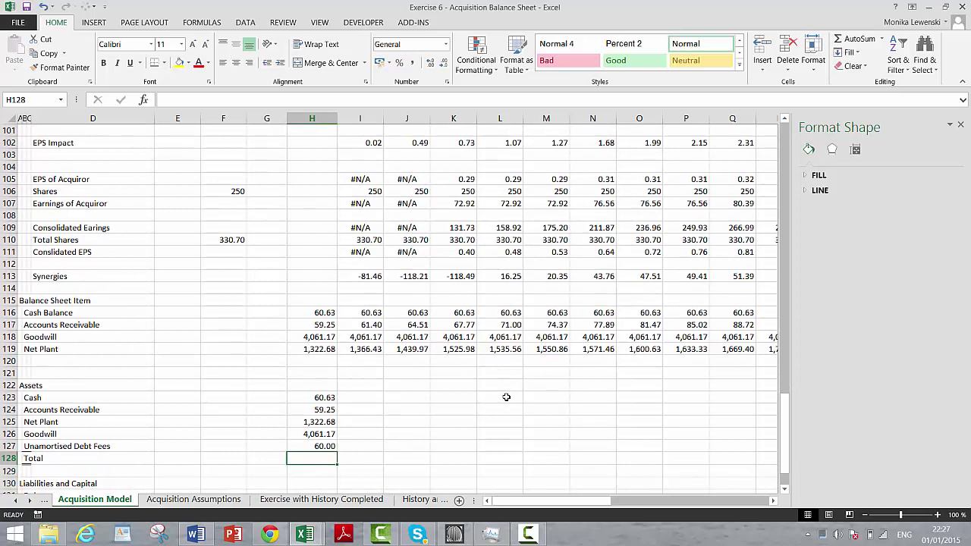
key("alt+equal")
key("Return")
Insert a new row at row 121 above the Assets section and label it Equity Balance in B121
key("Up")
key("Up")
key("Up")
key("Up")
key("Up")
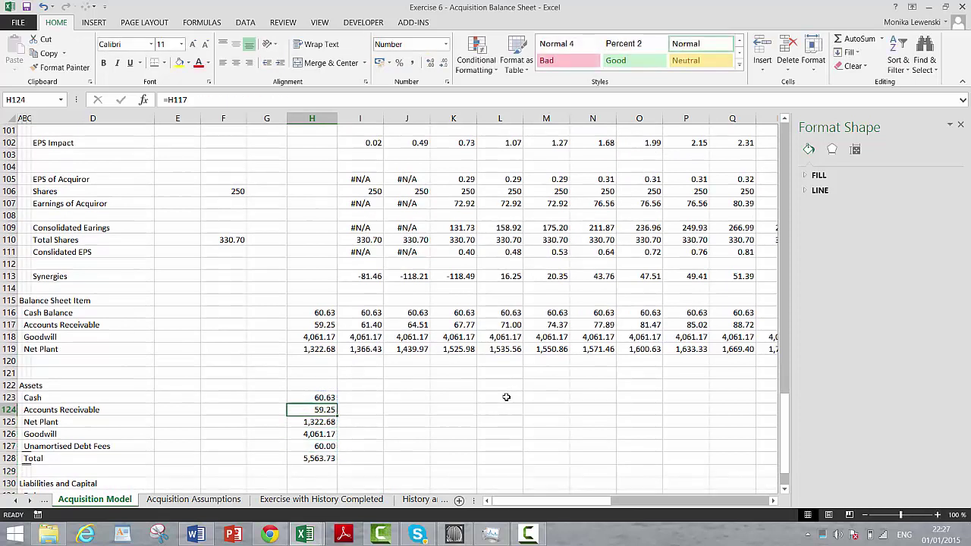
key("Up")
key("Up")
key("Up")
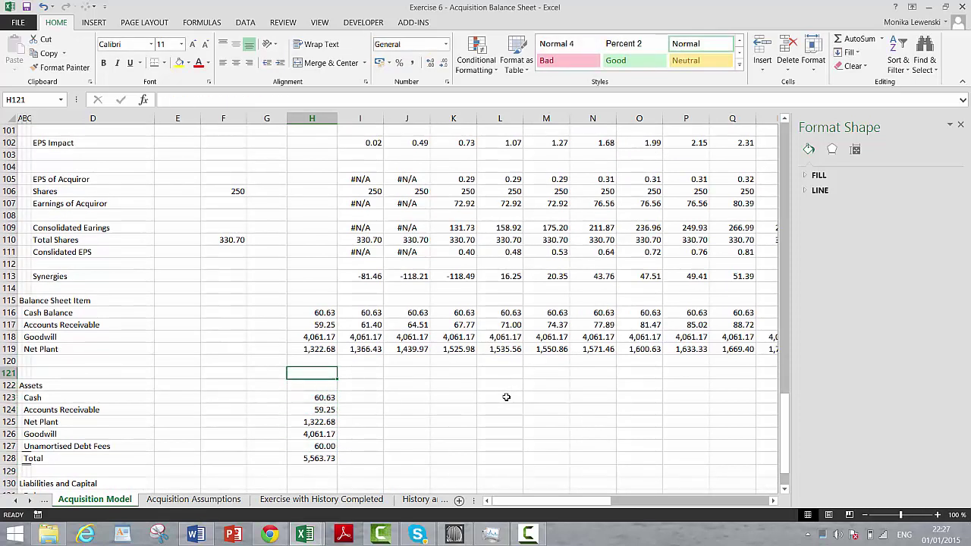
key("Left")
key("Left")
key("Left")
key("Left")
key("Left")
key("shift+space")
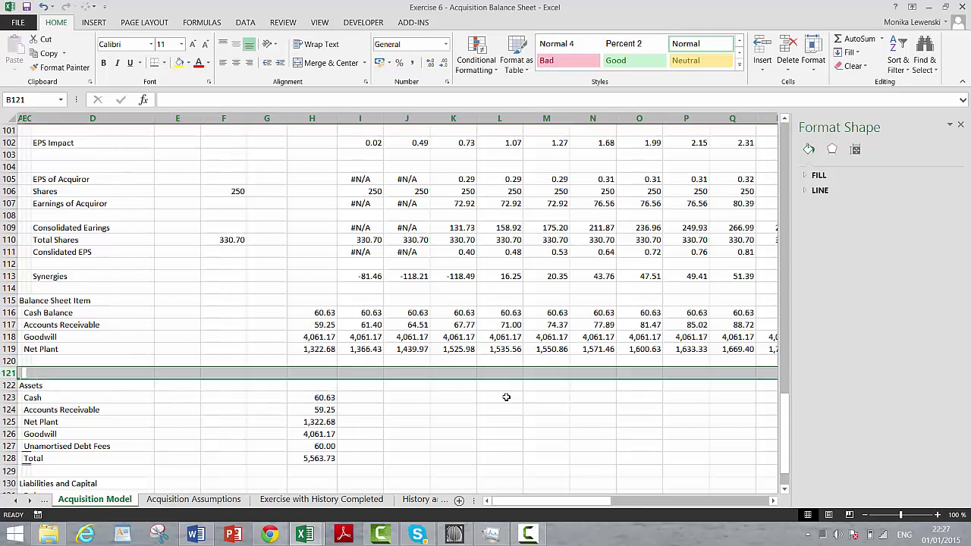
key("ctrl+plus")
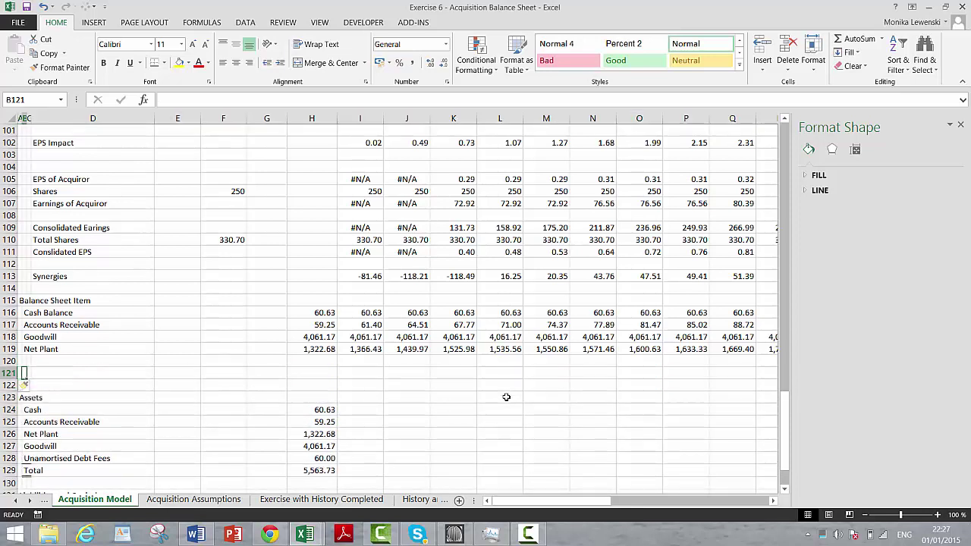
type("Equity Balance")
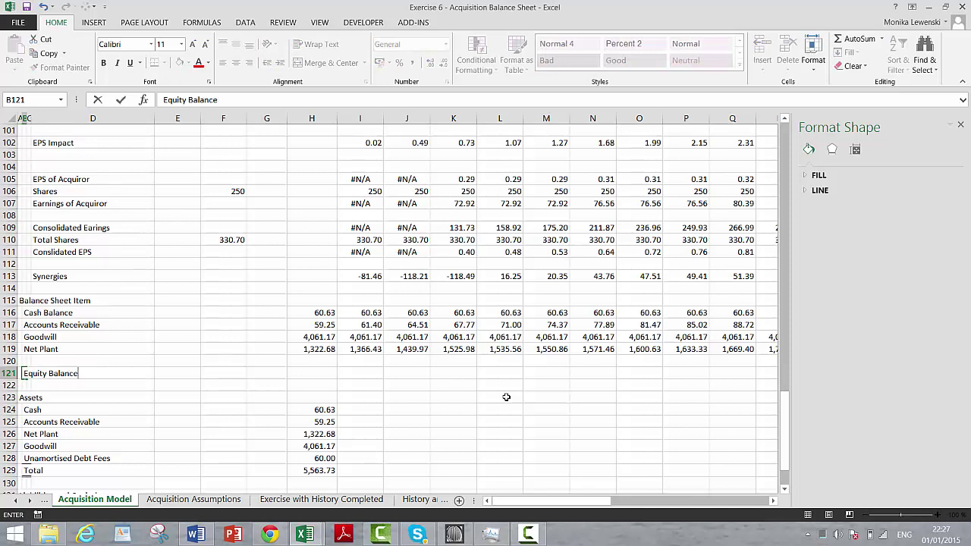
key("Return")
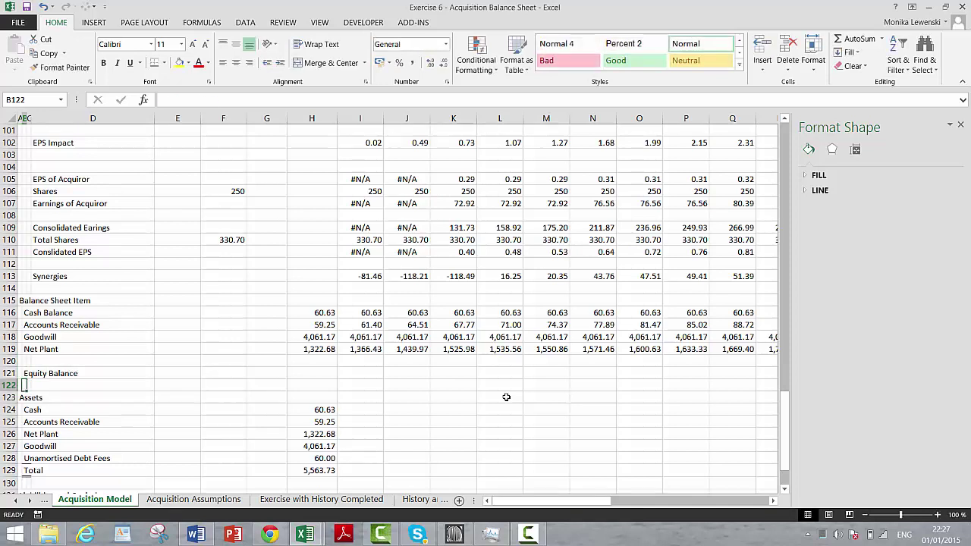
Link the opening Equity Balance in H121 to the Pro Forma Equity in L94 of Acquisition Assumptions
key("Up")
key("Right")
key("Right")
key("Right")
key("Right")
key("Right")
key("Right")
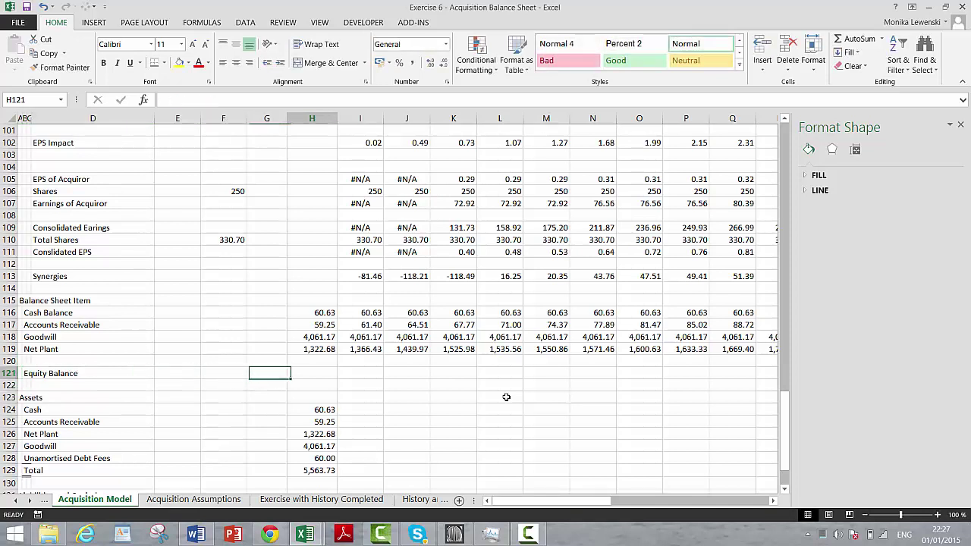
type("=")
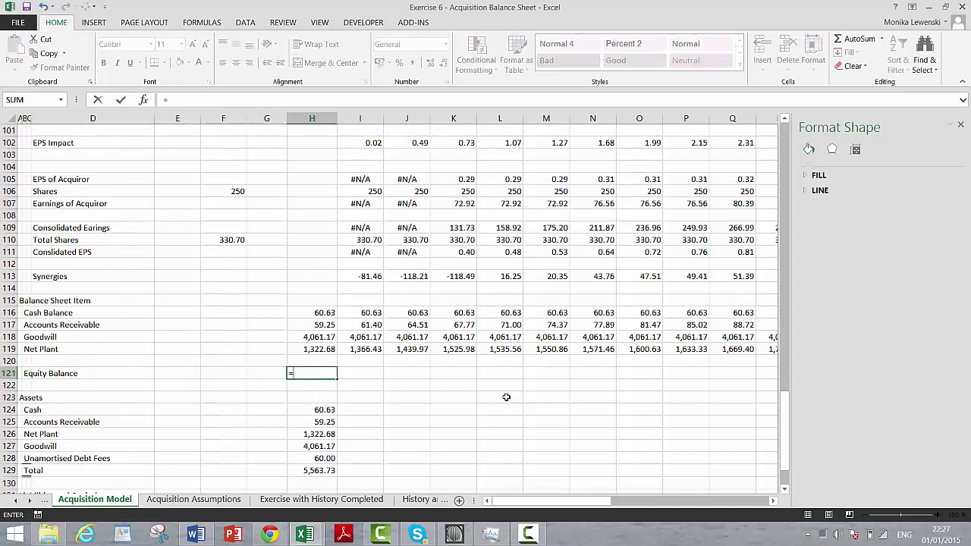
left_click(293, 504)
left_click(228, 500)
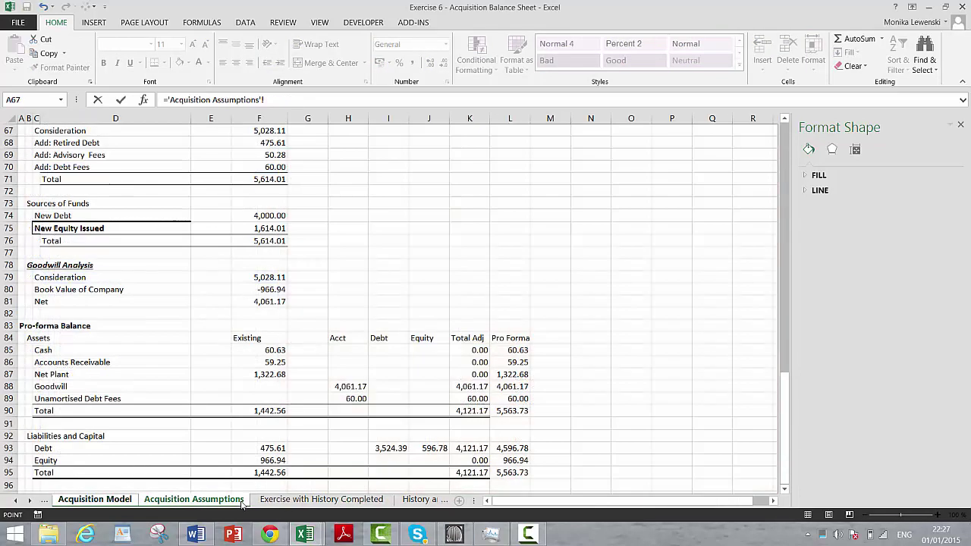
left_click(509, 461)
key("Return")
In I121, roll forward the Equity Balance as prior balance plus Total Earnings less Equity Cash Flow, using =H121+I98-I85
key("Right")
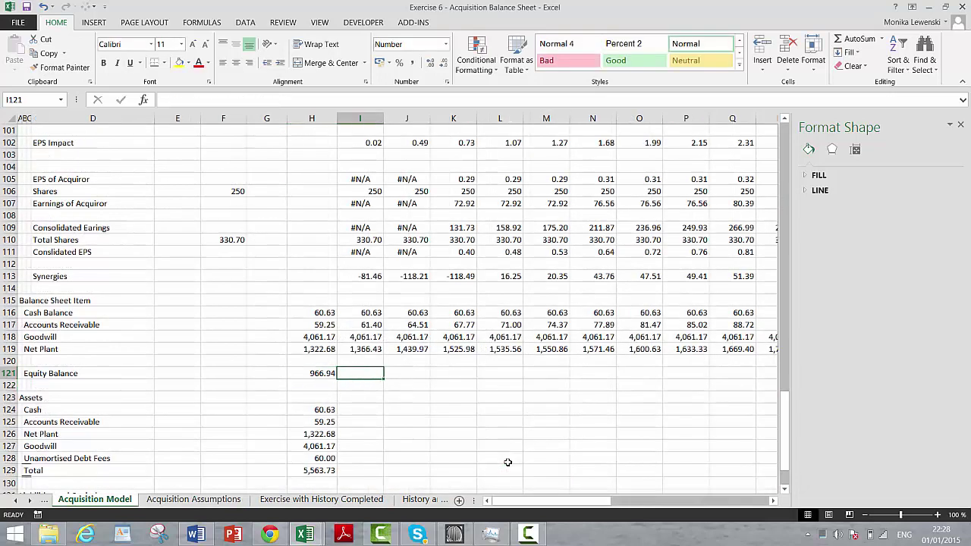
type("=")
key("Left")
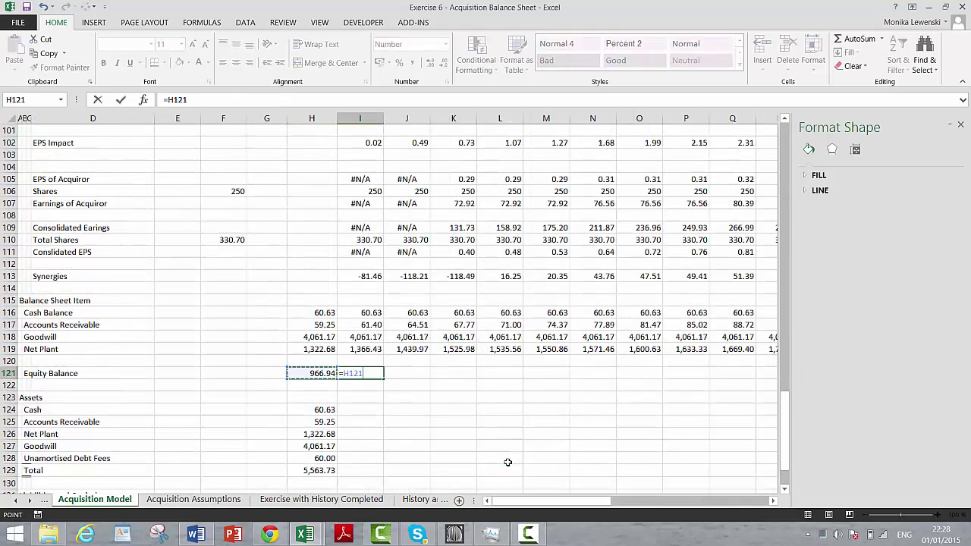
type("+")
key("Up")
key("Up")
key("Up")
key("Up")
key("Up")
key("Up")
key("Up")
key("Up")
key("Up")
key("Up")
key("Up")
key("Up")
key("Up")
key("Up")
key("Up")
key("Up")
key("Up")
key("Up")
key("Up")
key("Up")
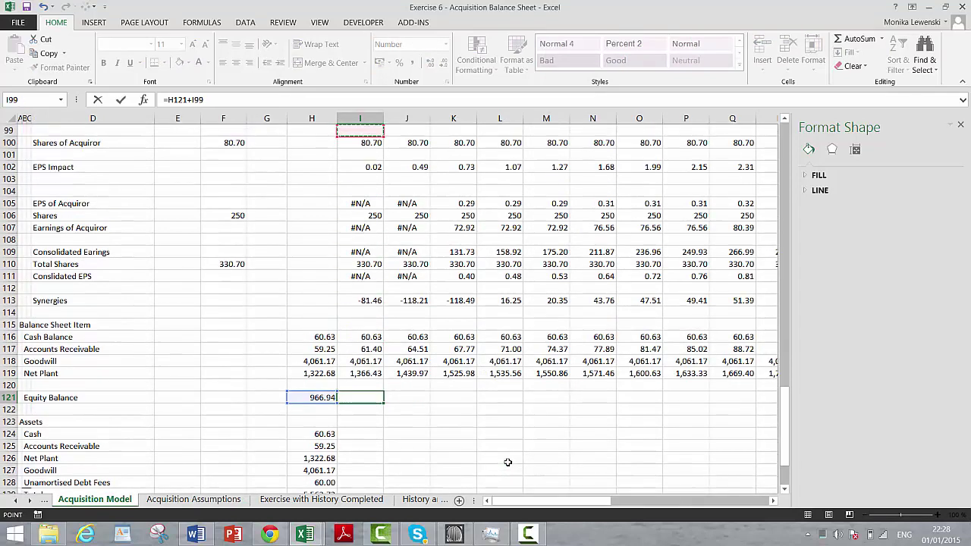
key("Down")
key("Down")
key("Down")
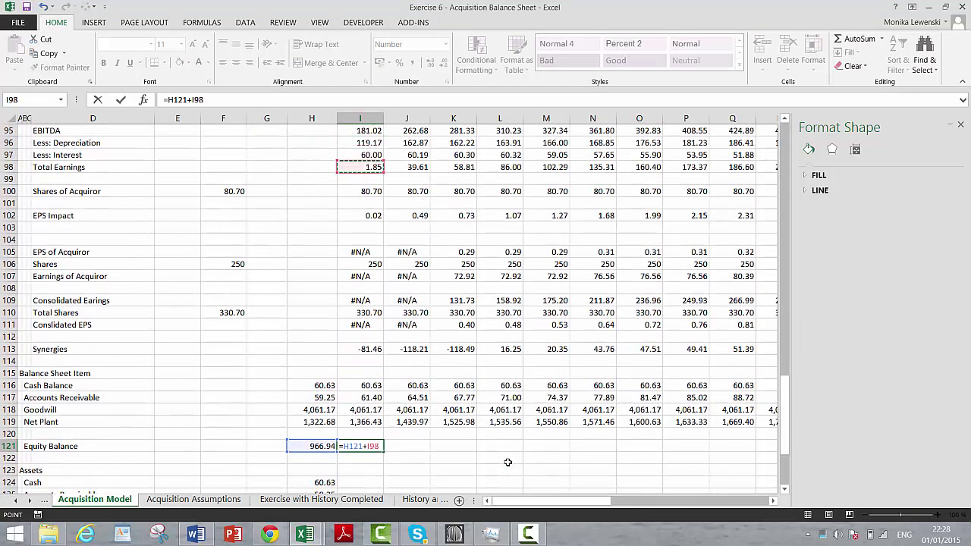
type("-")
key("Up")
key("Up")
key("Up")
key("Up")
key("Up")
key("Up")
key("Up")
key("Up")
key("Up")
key("Up")
key("Up")
key("Up")
key("Up")
key("Up")
key("Up")
key("Up")
key("Up")
key("Up")
key("Up")
key("Up")
key("Up")
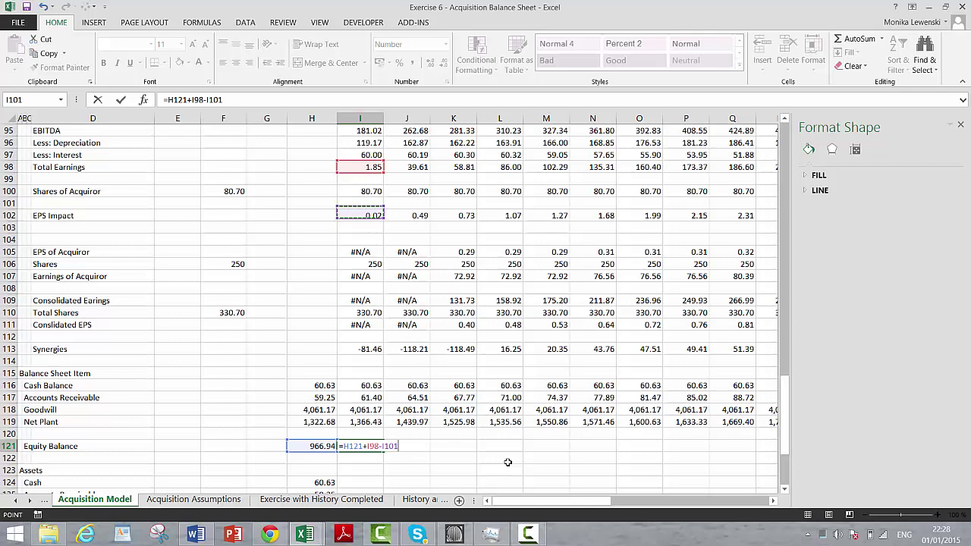
key("Down")
key("Down")
key("Down")
key("Down")
key("Down")
key("Down")
key("Down")
key("Down")
key("Down")
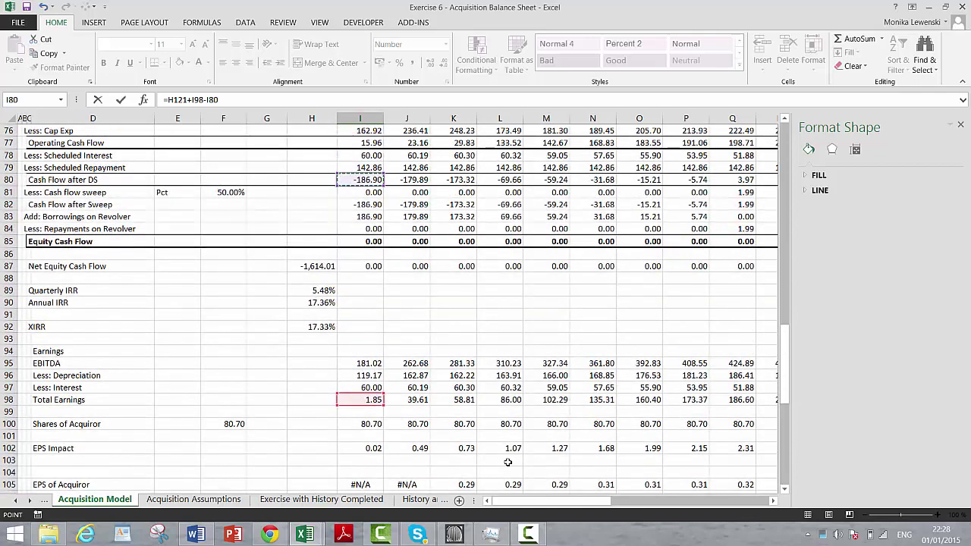
key("Return")
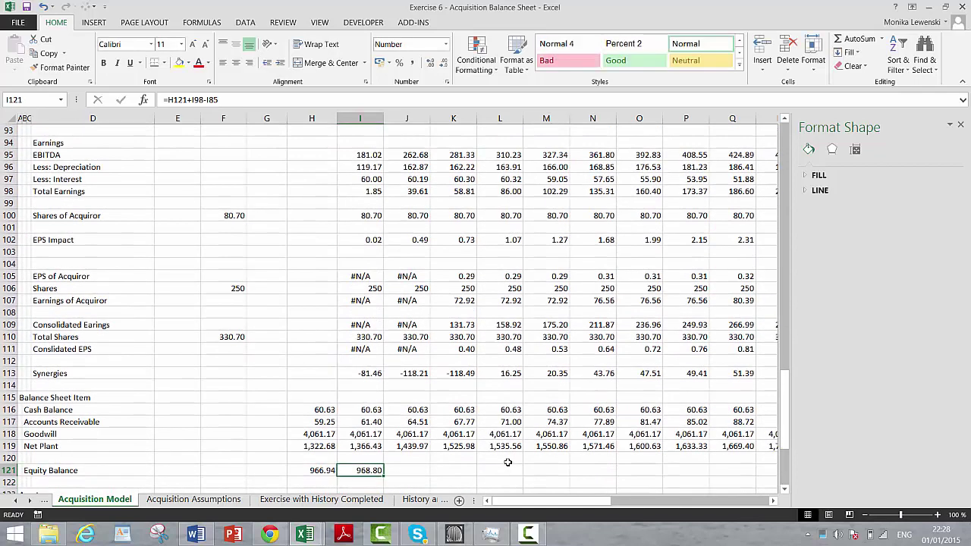
Fill the Equity Balance formula in I121 rightward across the projection periods of row 121
key("shift+Right")
key("shift+Right")
key("shift+Right")
key("shift+Right")
key("shift+Right")
key("shift+Right")
key("shift+Right")
key("shift+Right")
key("shift+Right")
key("shift+Right")
key("ctrl+r")
Link Equity under Liabilities and Capital in H133 to the opening Equity Balance with =H121
key("Down")
key("Down")
key("Down")
key("Down")
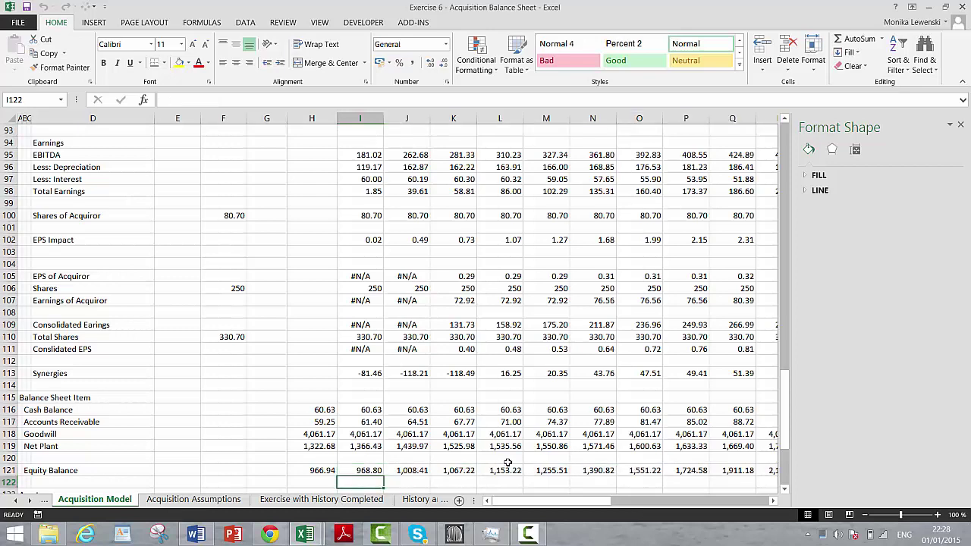
key("Up")
key("Up")
key("Up")
key("Left")
key("Left")
key("Left")
key("Left")
key("Left")
key("Left")
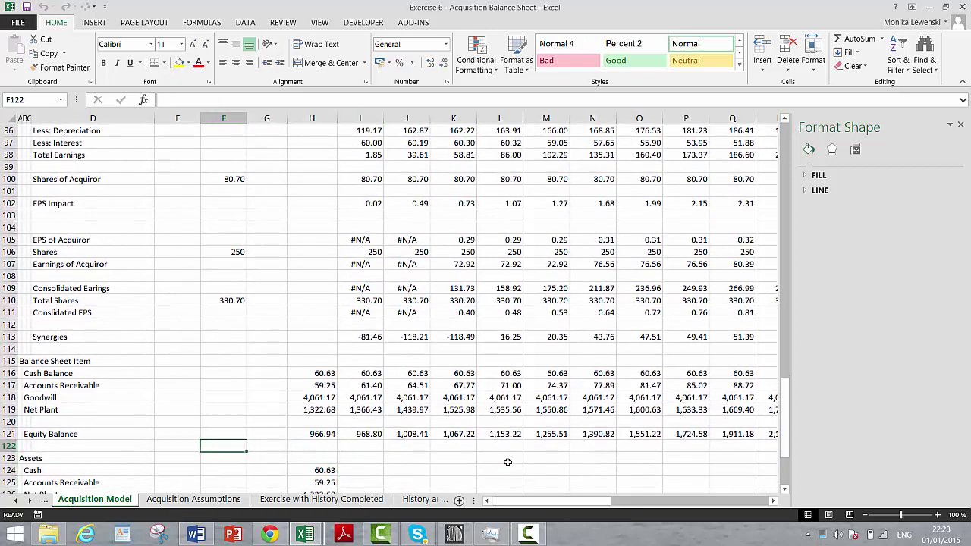
key("Right")
key("Right")
key("Down")
key("Down")
key("Down")
key("Down")
key("Down")
key("Down")
key("Down")
key("Down")
key("Down")
key("Down")
key("Down")
key("Down")
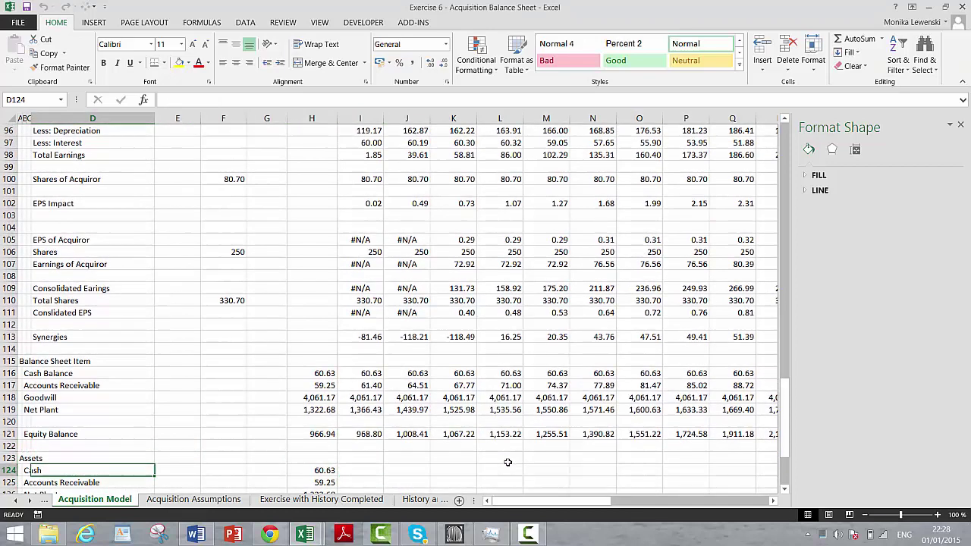
key("Up")
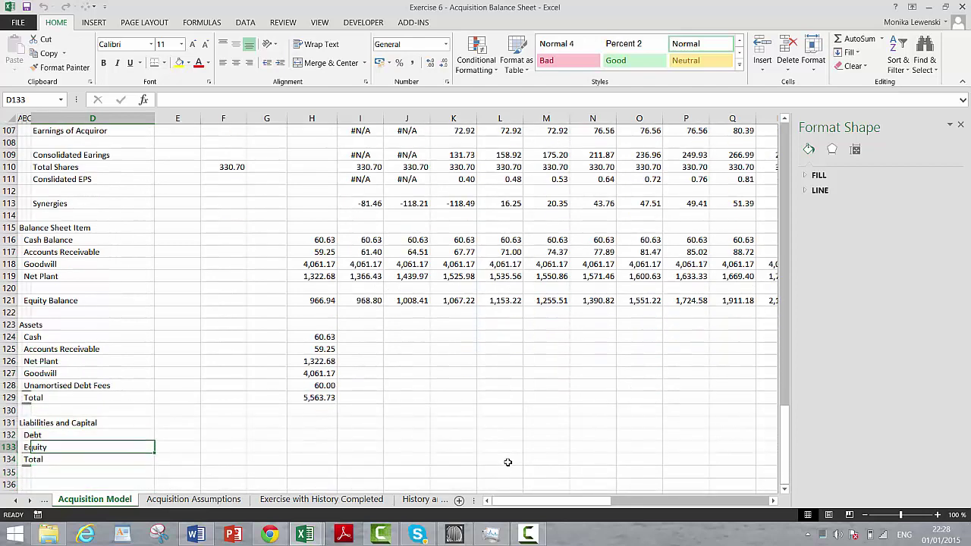
key("Right")
key("Right")
key("Right")
key("Right")
type("=")
key("Up")
key("Up")
key("Up")
key("Up")
key("Up")
key("Up")
key("Up")
key("Up")
key("Up")
key("Up")
key("Up")
key("Up")
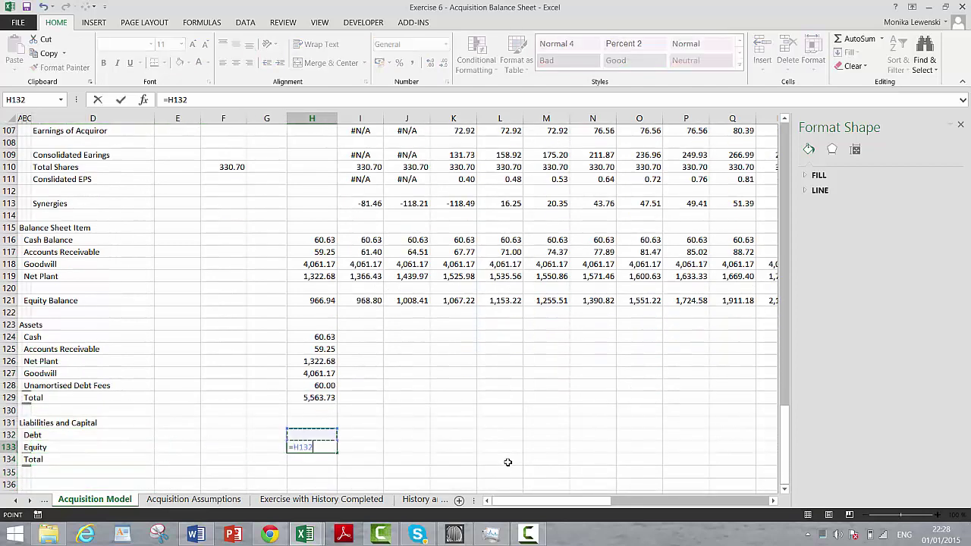
key("Return")
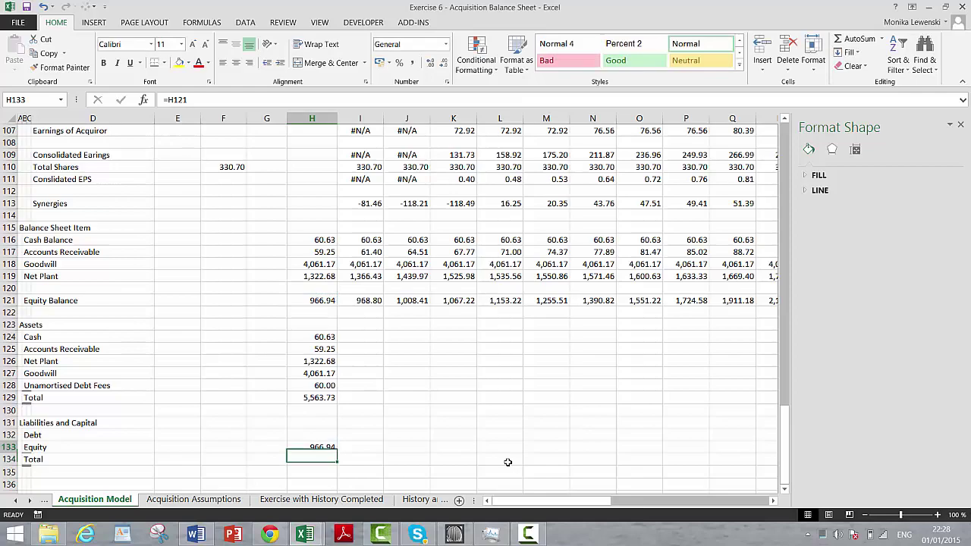
Set Debt in H132 to the Acquisition Debt closing balance in H56 plus the Revolver closing balance in column H
key("Up")
key("Up")
type("=")
key("Up")
key("Up")
key("Up")
key("Up")
key("Up")
key("Up")
key("Up")
key("Up")
key("Up")
key("Up")
key("Up")
key("Up")
key("Up")
key("Up")
key("Up")
key("Up")
key("Up")
key("Up")
key("Up")
key("Up")
key("Up")
key("Up")
key("Up")
key("Up")
key("Up")
key("Up")
key("Up")
key("Up")
key("Up")
key("Up")
key("Up")
key("Up")
key("Up")
key("Up")
key("Up")
key("Up")
key("Up")
key("Up")
key("Up")
key("Up")
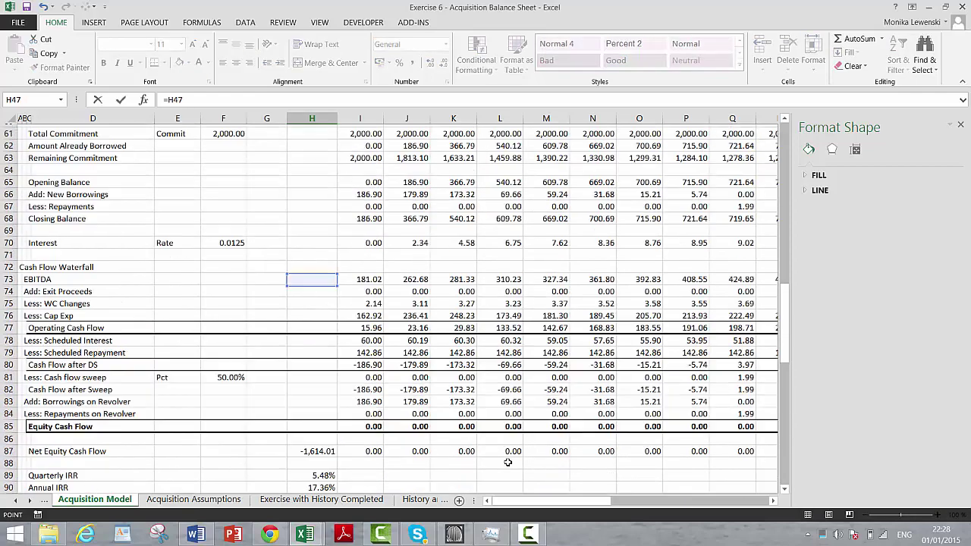
key("Up")
key("Down")
key("Down")
key("Down")
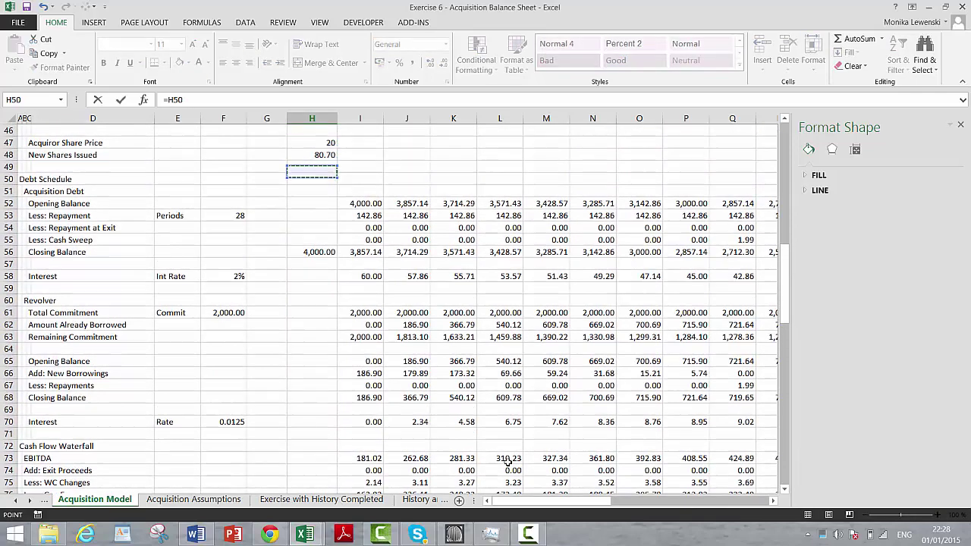
key("Down")
key("Down")
key("Down")
key("Down")
key("Down")
key("Down")
key("Down")
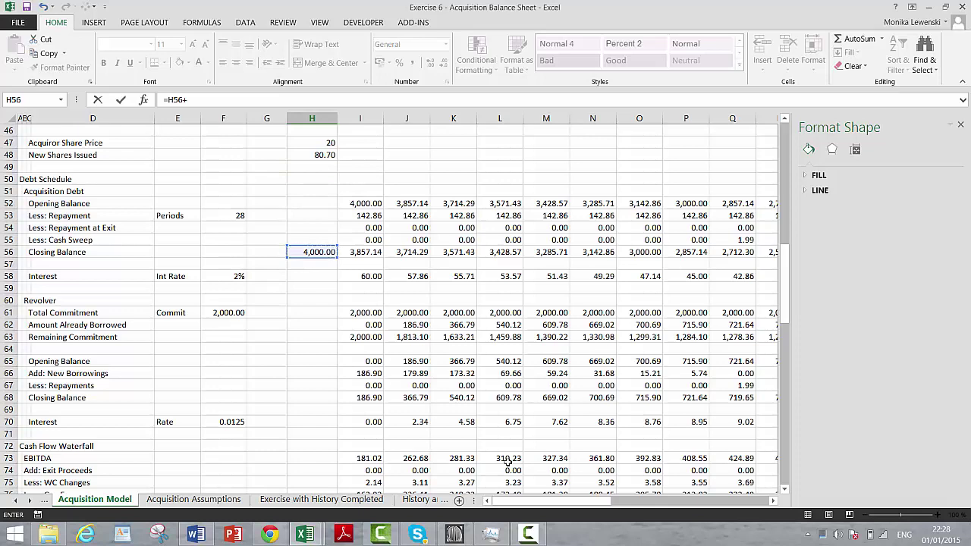
type("+")
left_click(313, 421)
key("Down")
key("Down")
key("Down")
key("Down")
key("Down")
key("Down")
key("Down")
key("Down")
key("Down")
key("Down")
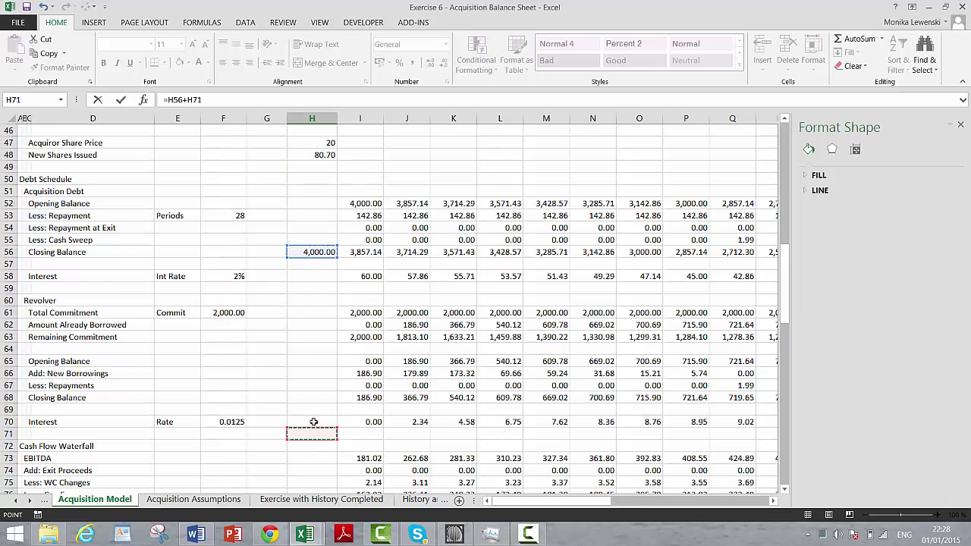
key("Down")
key("Down")
key("Down")
key("Down")
key("Down")
key("Up")
key("Up")
key("Up")
key("Up")
key("Up")
key("Up")
key("Up")
key("Up")
key("Up")
key("Up")
key("Up")
key("Up")
key("Up")
key("Up")
key("Up")
key("Up")
key("Up")
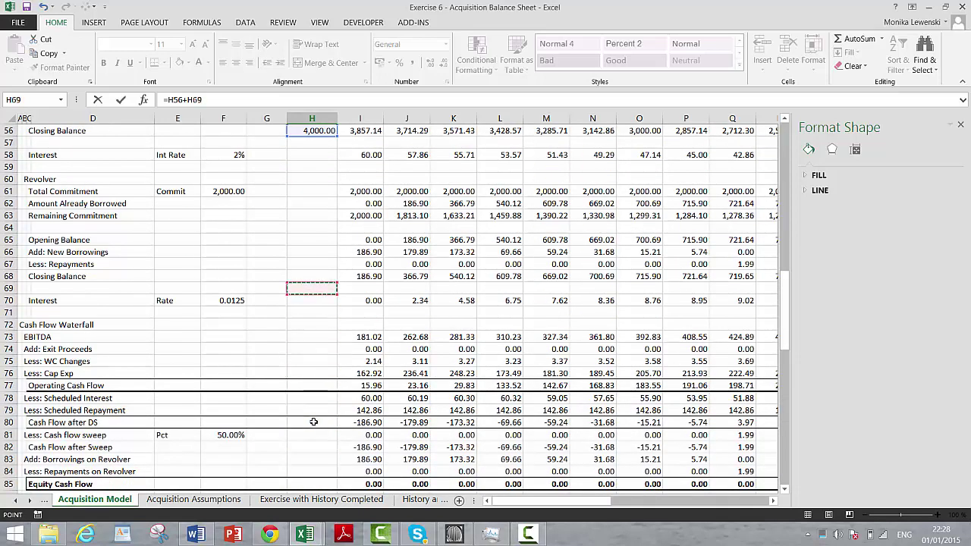
key("Return")
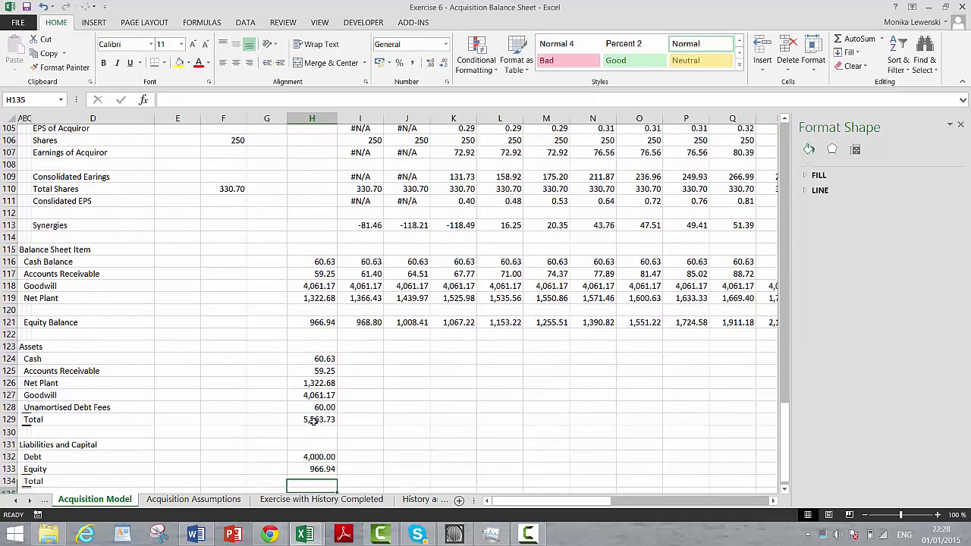
Total Liabilities and Capital in H134 with =SUM(H132:H133)
key("Return")
key("alt+equal")
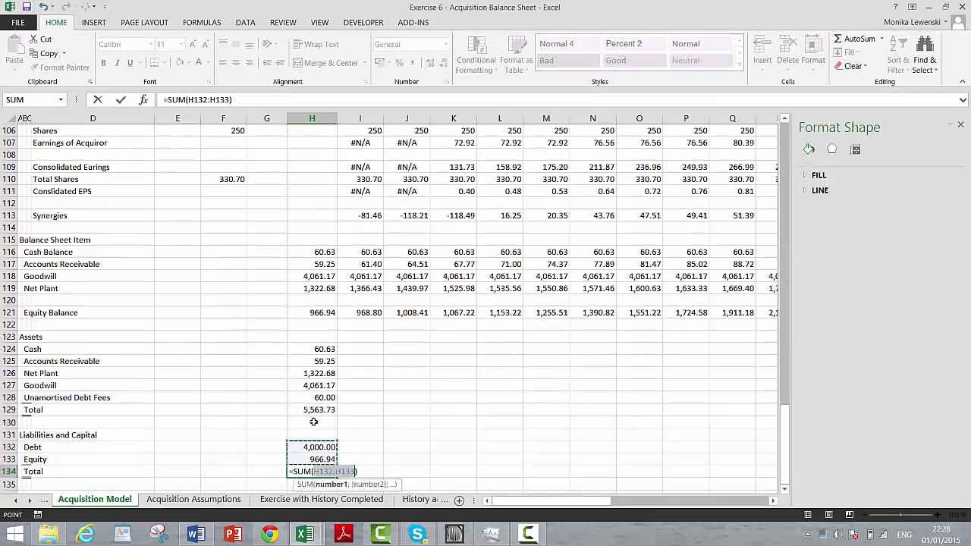
key("Return")
key("Up")
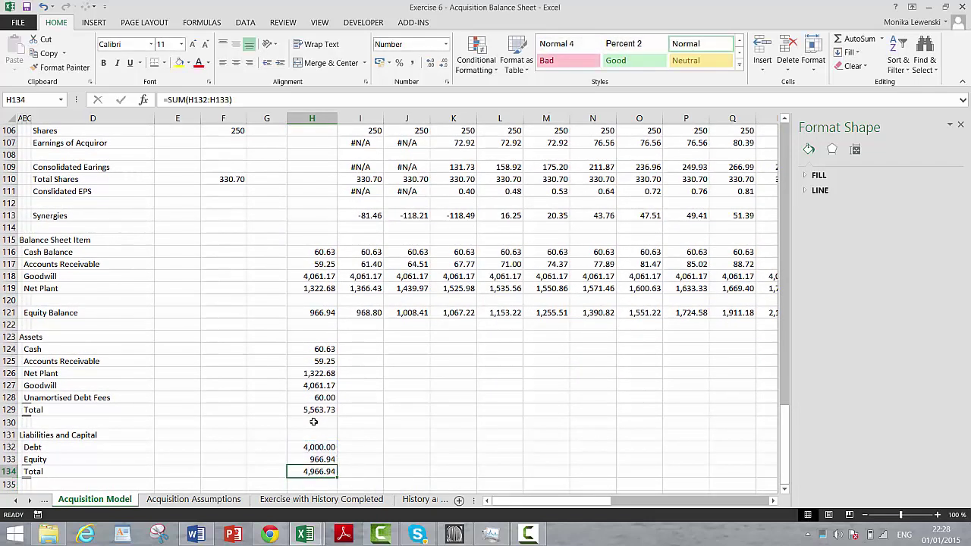
left_click(539, 536)
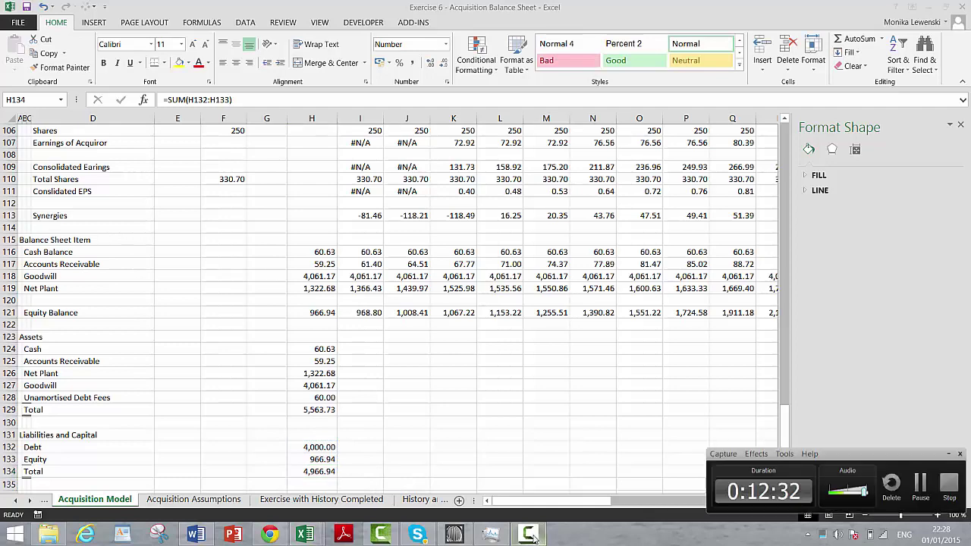
left_click(921, 485)
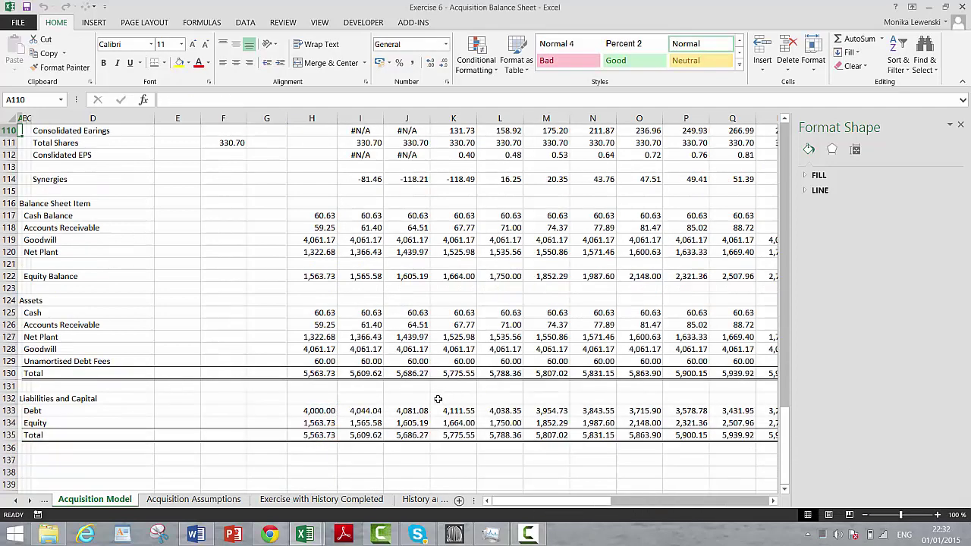
On Acquisition Assumptions, examine the Equity adjustment in J94 and the Pro Forma Equity formula in L94 of the Pro-forma Balance
left_click(192, 501)
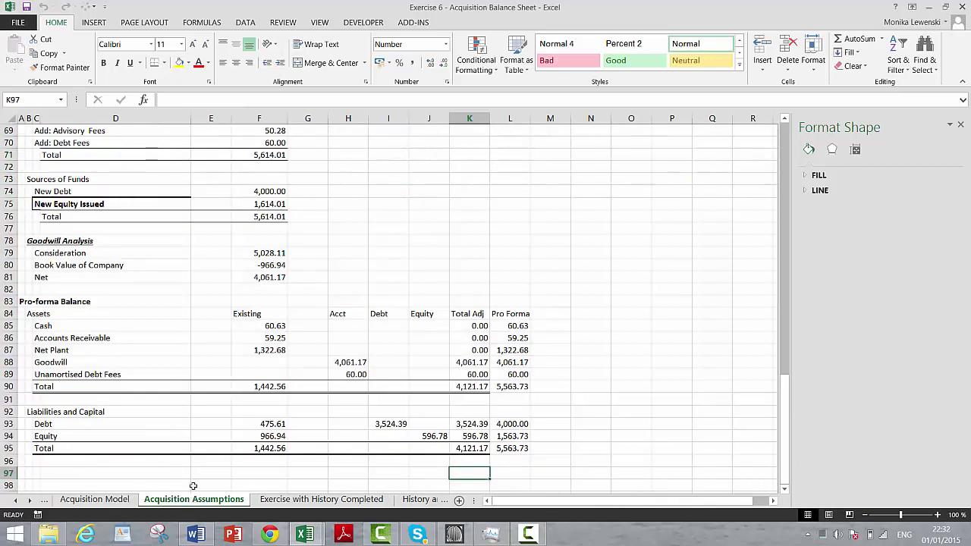
left_click(395, 441)
key("Right")
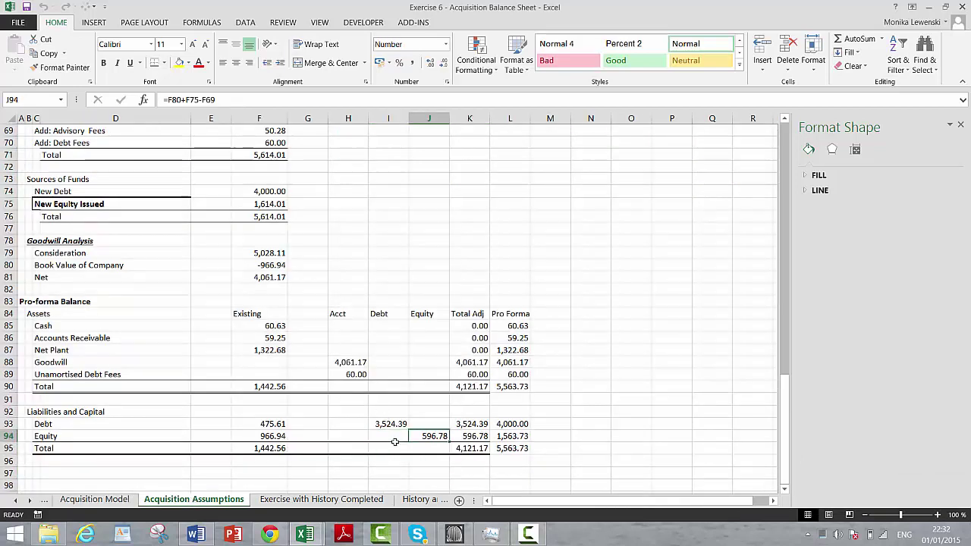
key("Up")
key("Up")
key("Down")
key("Down")
key("Left")
key("Up")
key("Right")
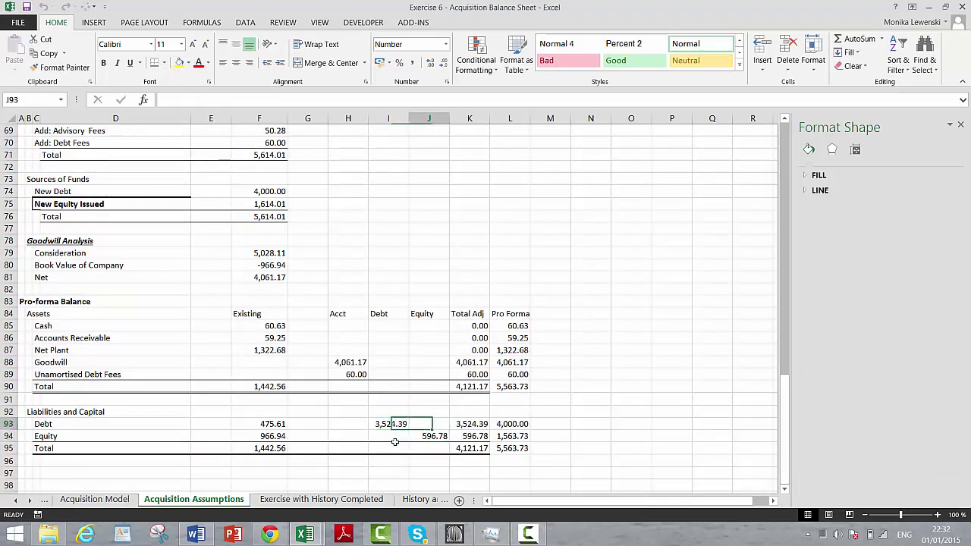
key("Down")
key("Right")
key("Right")
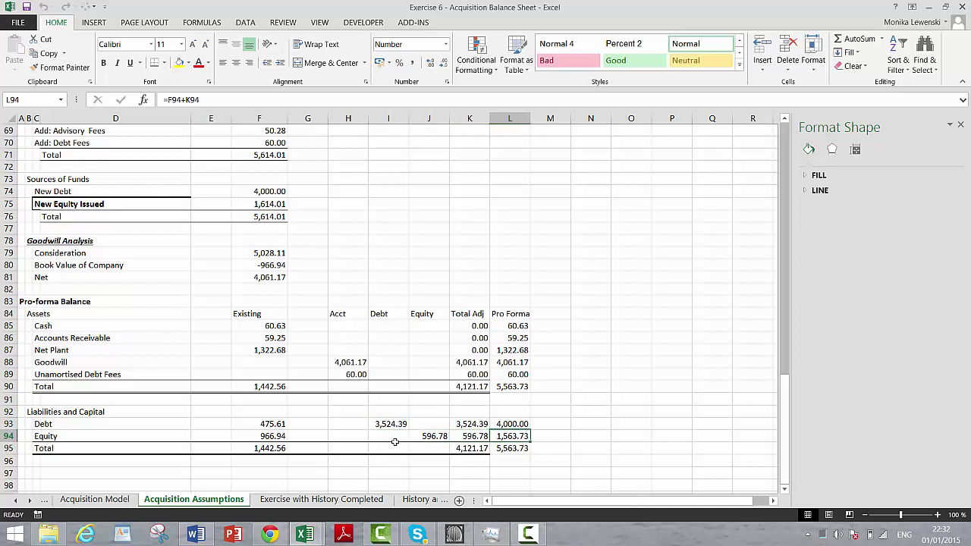
key("Left")
key("Right")
Apply the top and bottom total border to the Assets Total row across C90:L90, including the Pro Forma column
key("Up")
key("Up")
key("Up")
key("Left")
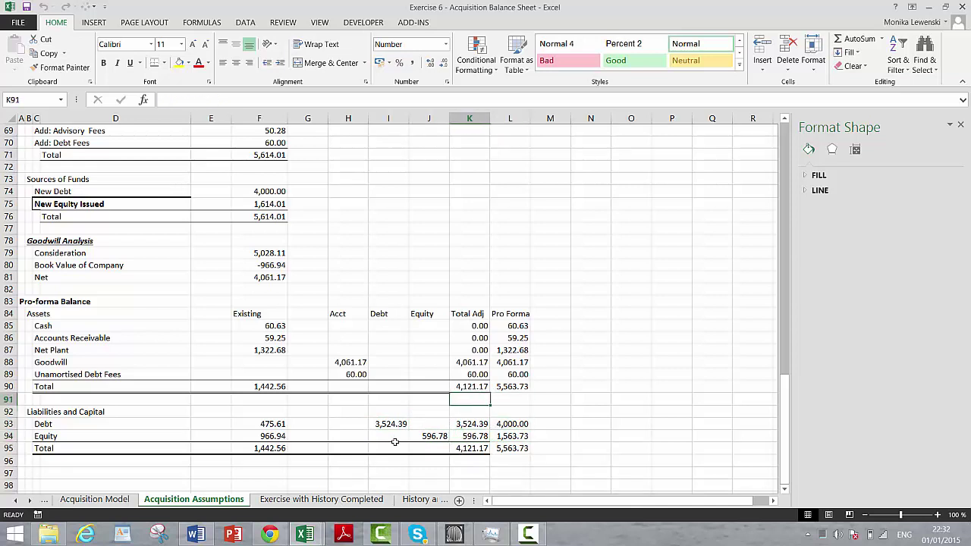
key("Up")
key("ctrl+Left")
key("Left")
key("Left")
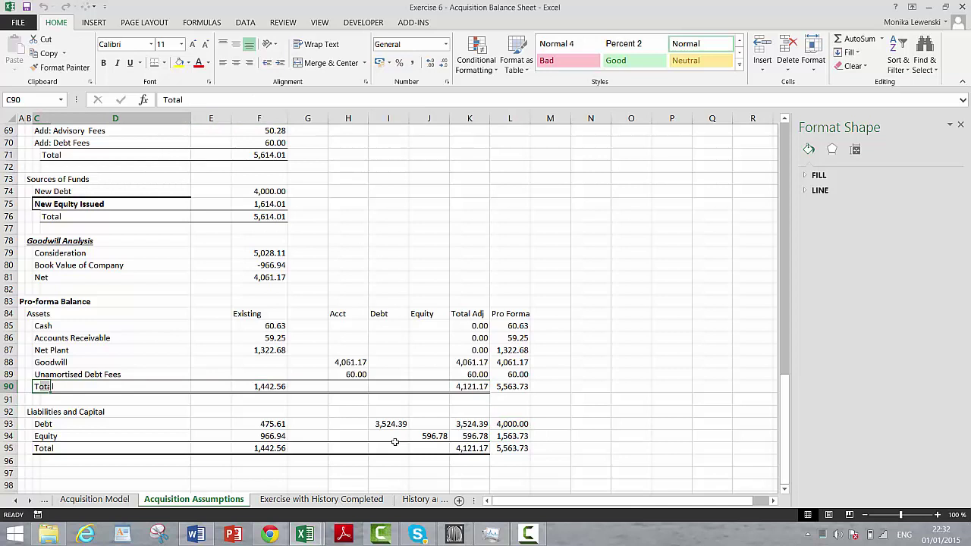
key("shift+Right")
key("shift+Right")
key("shift+Right")
key("shift+Right")
key("shift+Right")
key("shift+Right")
key("shift+Right")
key("shift+Right")
key("shift+Right")
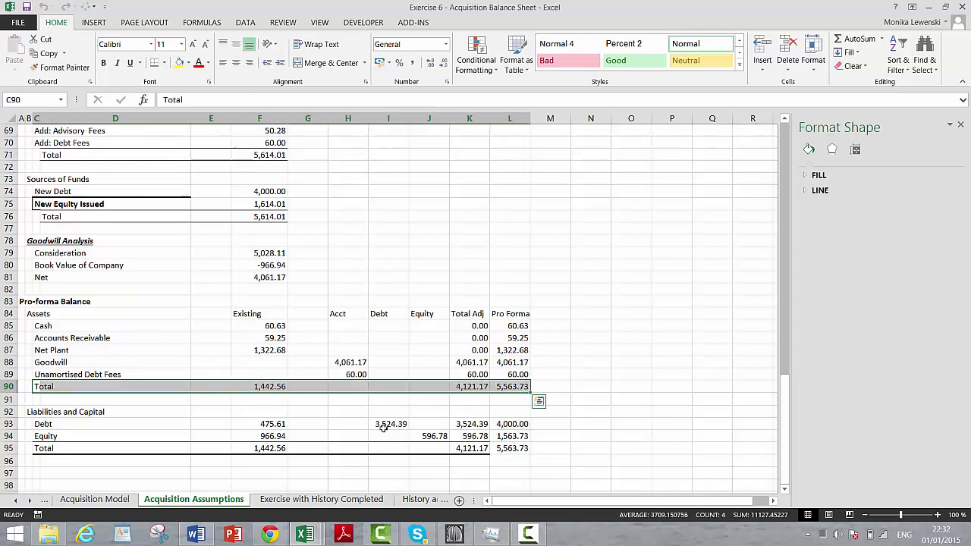
left_click(154, 64)
Apply the same total border to the Liabilities and Capital Total row across C95:L95
key("Down")
key("Down")
key("Down")
key("Down")
key("Down")
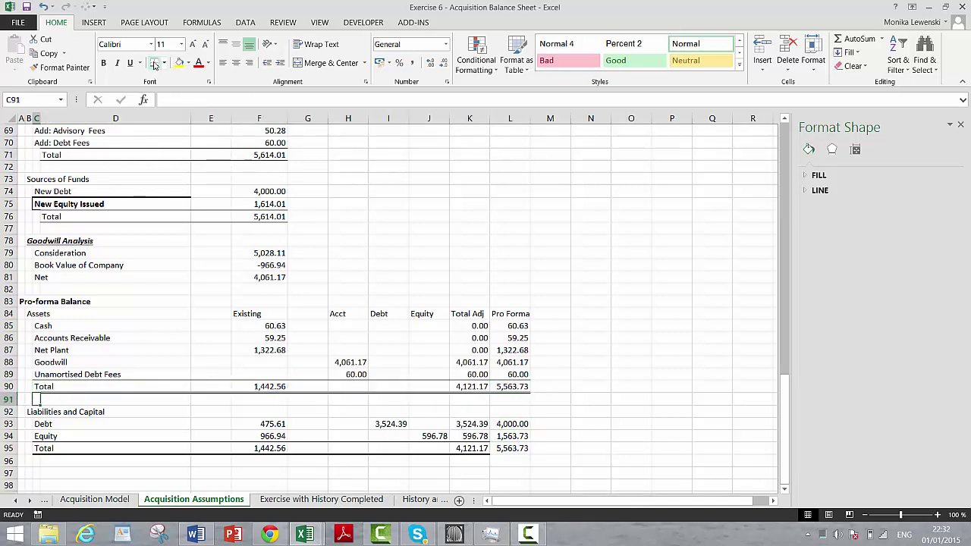
key("shift+Right")
key("shift+Right")
key("shift+Right")
key("shift+Right")
key("shift+Right")
key("shift+Right")
key("shift+Right")
key("shift+Right")
key("shift+Right")
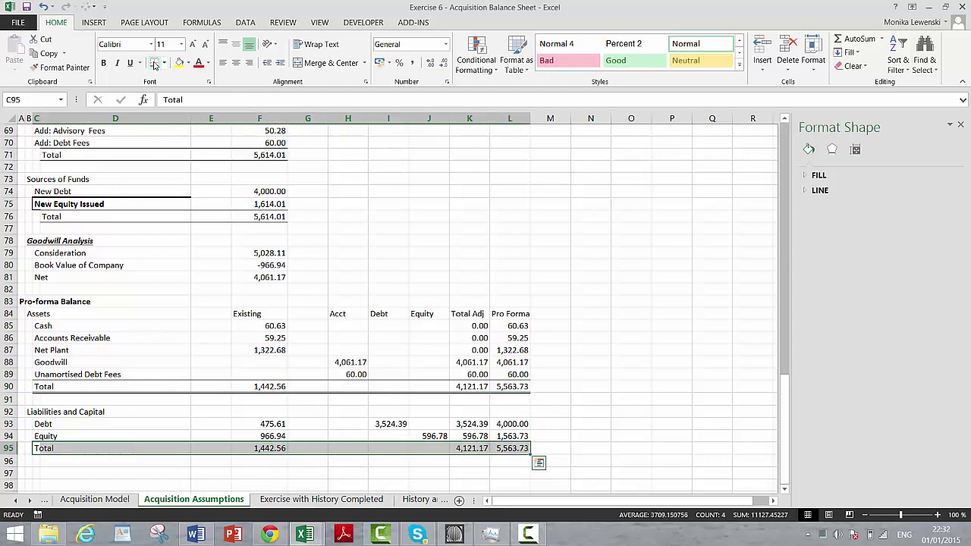
left_click(154, 65)
key("Up")
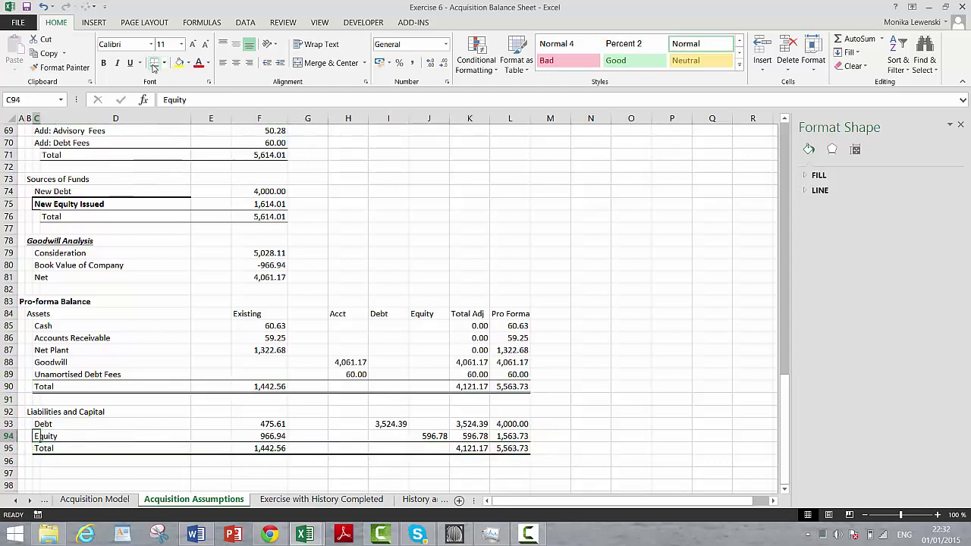
On Acquisition Model, review the balance sheet in rows 116 to 135 and the sections above it, back to Dates
key("ctrl+Page_Up")
key("Up")
key("Up")
key("Up")
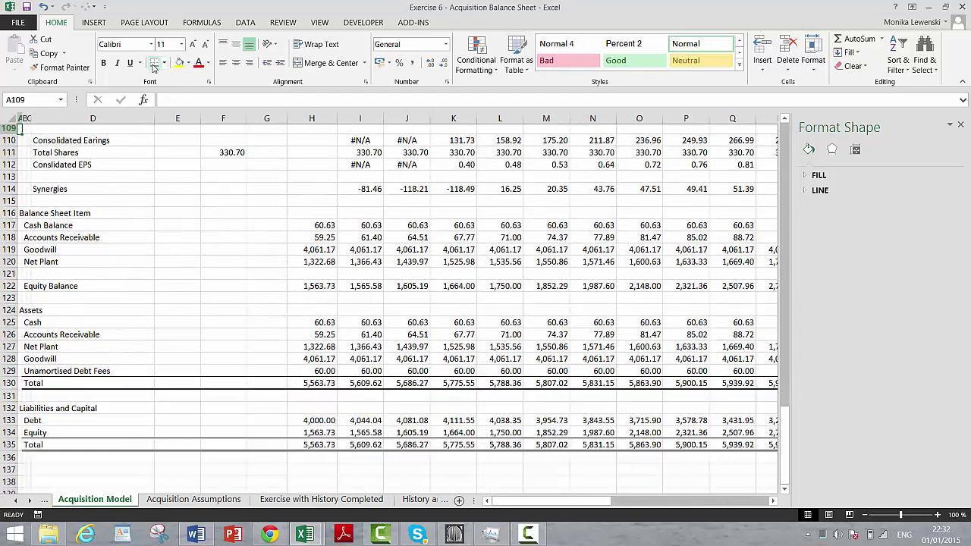
key("Down")
key("Down")
key("Down")
key("Down")
key("Down")
key("Down")
key("Down")
key("Down")
key("Down")
key("Down")
key("Down")
key("Down")
key("Down")
key("Down")
key("Down")
key("Down")
key("Down")
key("Down")
key("Down")
key("Down")
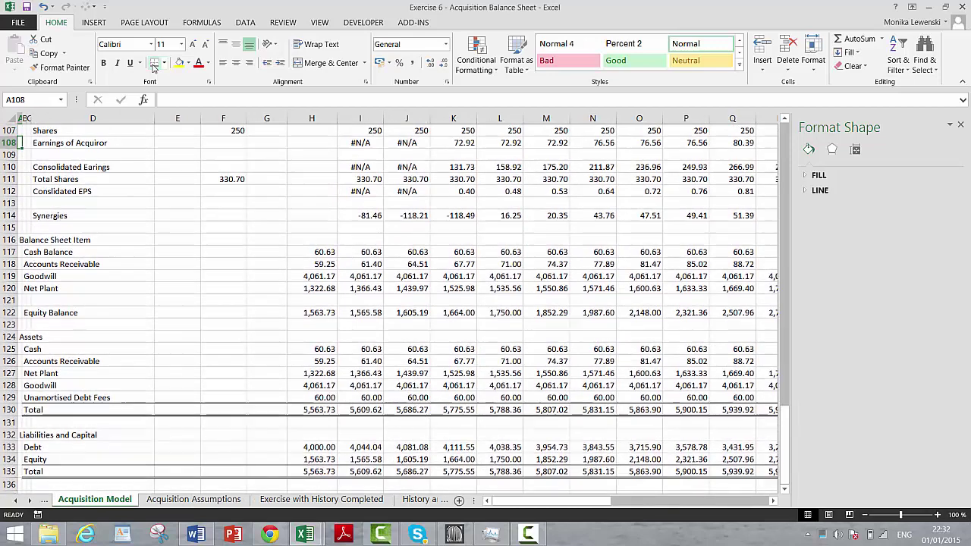
key("Up")
key("Up")
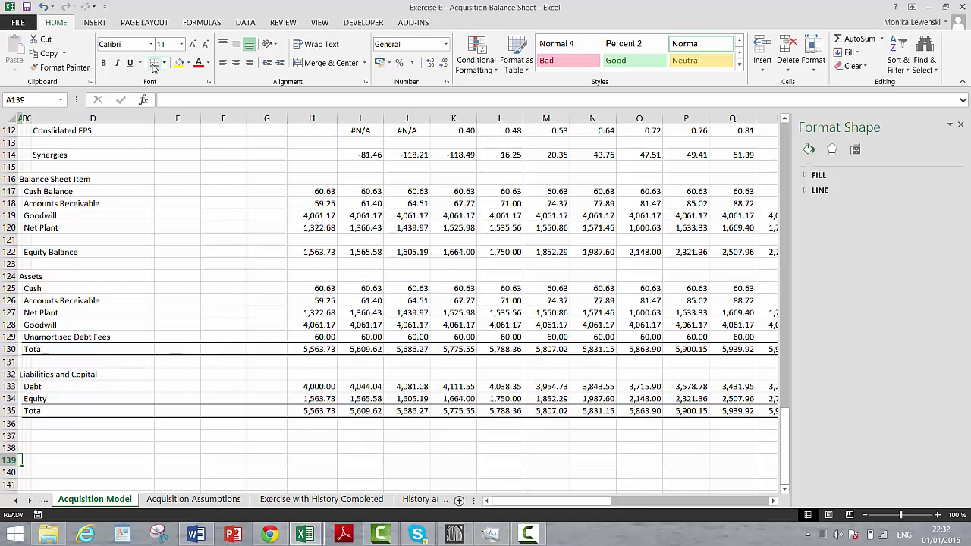
key("Page_Up")
key("Page_Up")
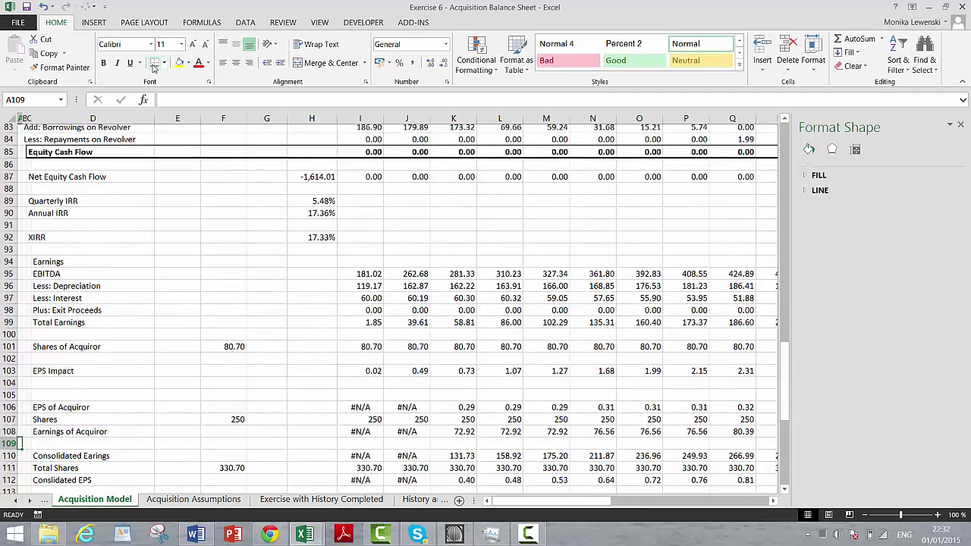
key("Page_Up")
key("Page_Up")
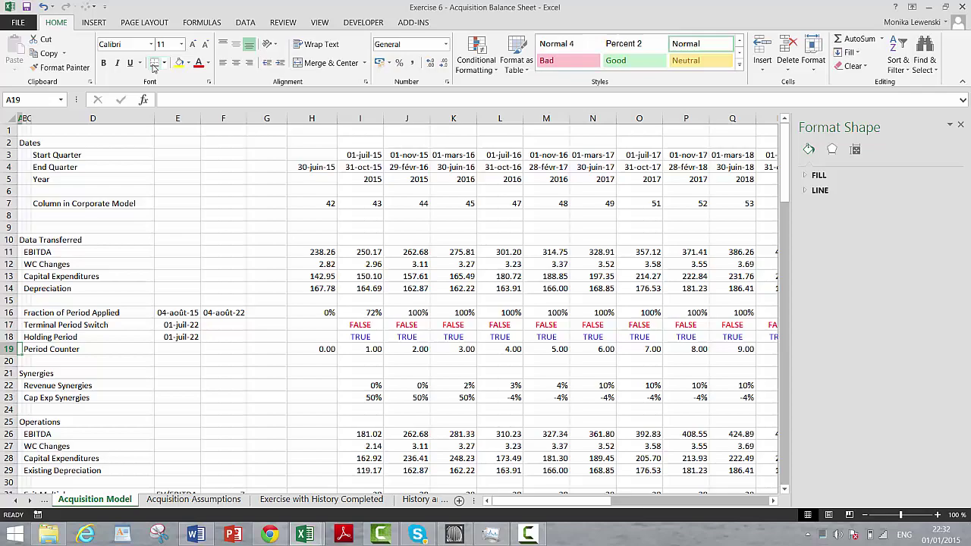
On Acquisition Assumptions, review the sections from Timing and Consideration down to the Pro-forma Balance's Liabilities and Capital, and return to the start
key("ctrl+Page_Down")
key("ctrl+Up")
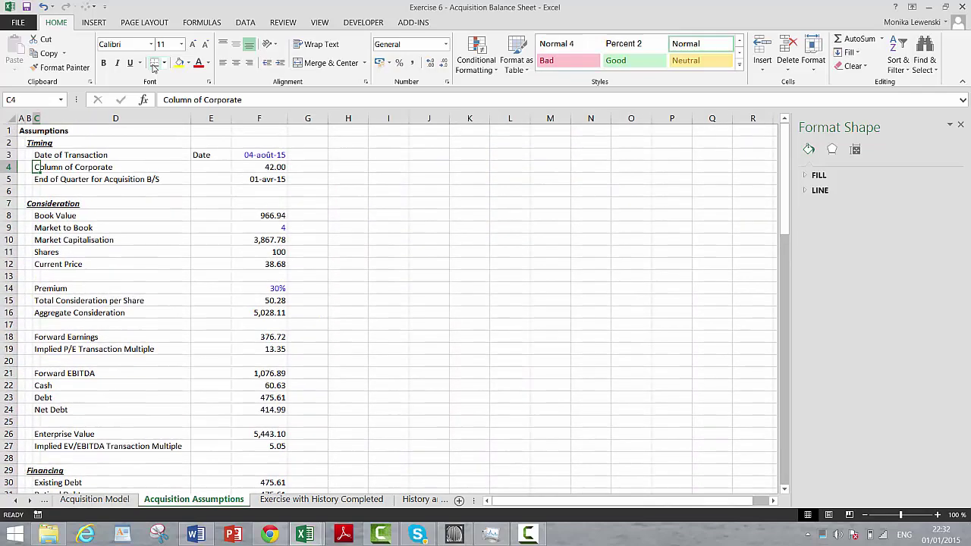
key("ctrl+Down")
key("ctrl+Down")
key("ctrl+Down")
key("ctrl+Down")
key("ctrl+Down")
key("ctrl+Down")
key("ctrl+Down")
key("ctrl+Down")
key("ctrl+Down")
key("ctrl+Down")
key("ctrl+Down")
key("ctrl+Down")
key("ctrl+Down")
key("ctrl+Down")
key("ctrl+Down")
key("ctrl+Down")
key("ctrl+Down")
key("ctrl+Down")
key("ctrl+Down")
key("ctrl+Down")
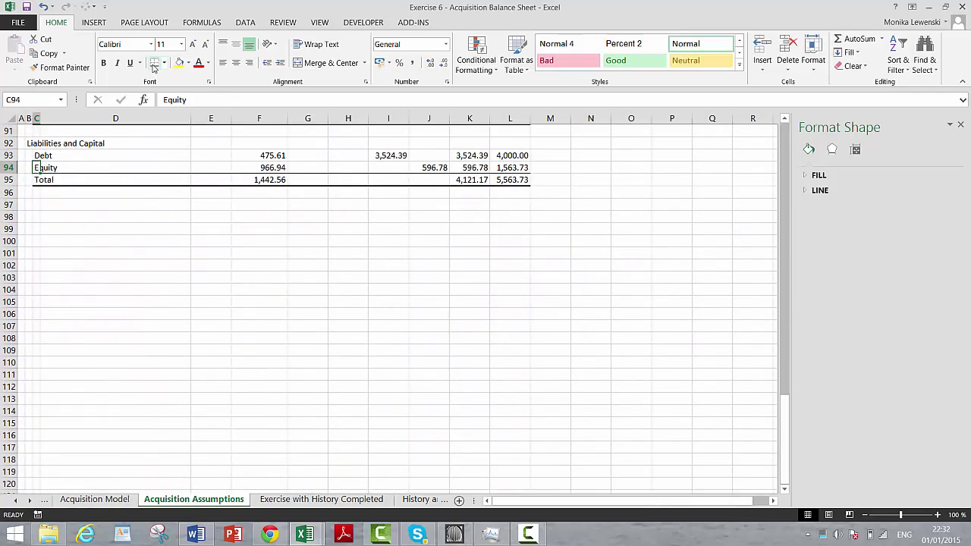
key("ctrl+Up")
key("ctrl+Up")
key("ctrl+Up")
key("ctrl+Up")
key("ctrl+Up")
key("ctrl+Up")
key("ctrl+Up")
key("ctrl+Up")
key("ctrl+Up")
key("ctrl+Up")
key("ctrl+Up")
key("ctrl+Up")
key("ctrl+Up")
key("ctrl+Up")
key("ctrl+Up")
key("ctrl+Up")
key("ctrl+Up")
key("ctrl+Up")
key("ctrl+Up")
key("ctrl+Up")
key("ctrl+Up")
key("ctrl+Up")
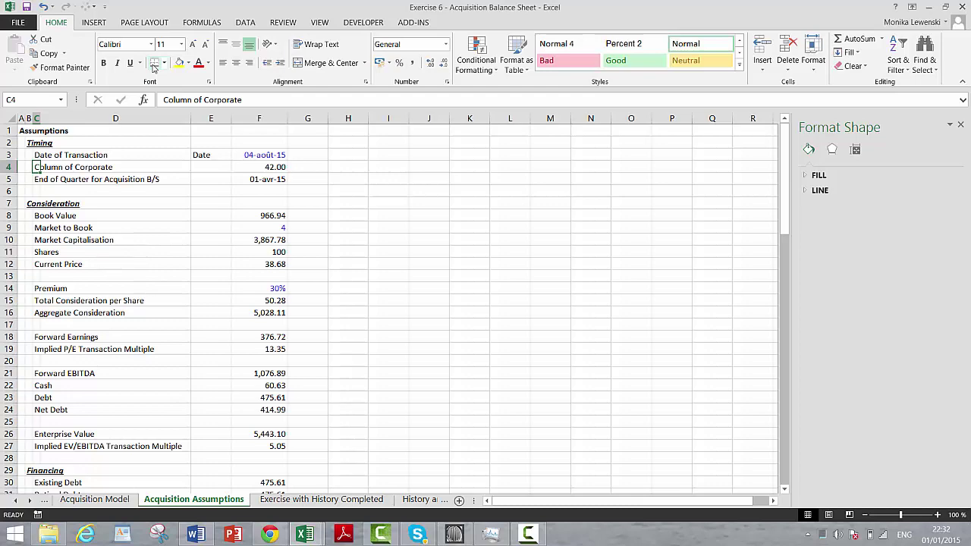
Go to the Summary Page and save the macro-enabled workbook as Exercise 6 - Acquisition Balance Sheet, replacing the existing file
key("ctrl+Page_Up")
key("ctrl+Page_Up")
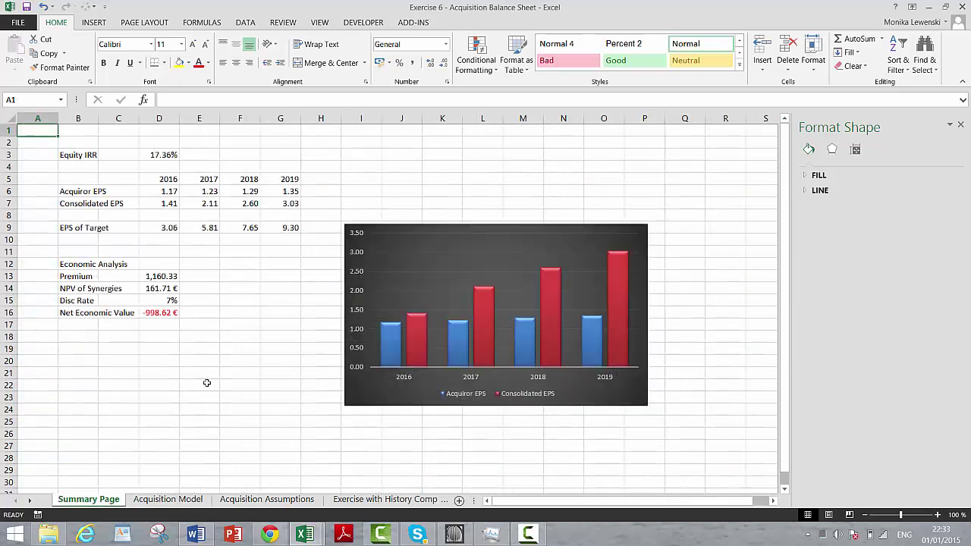
left_click(284, 418)
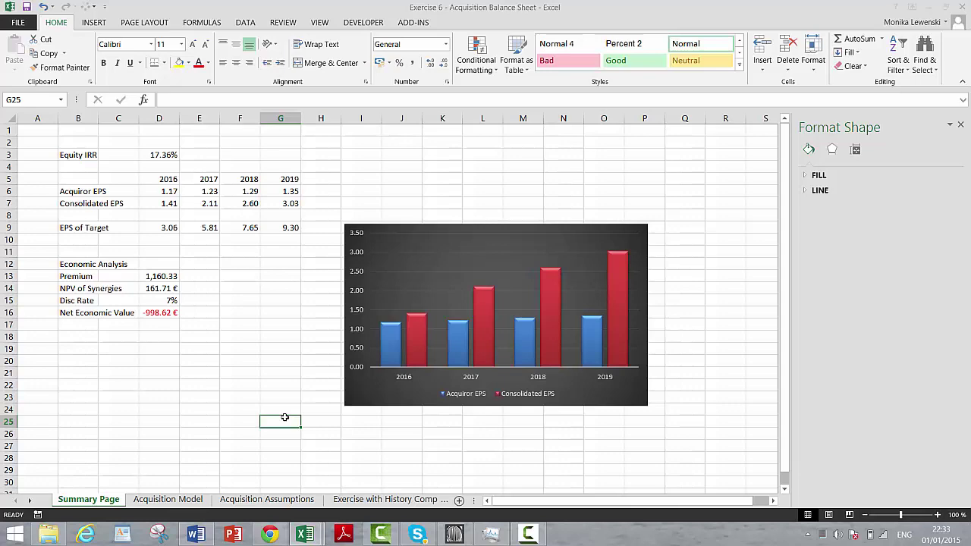
key("F12")
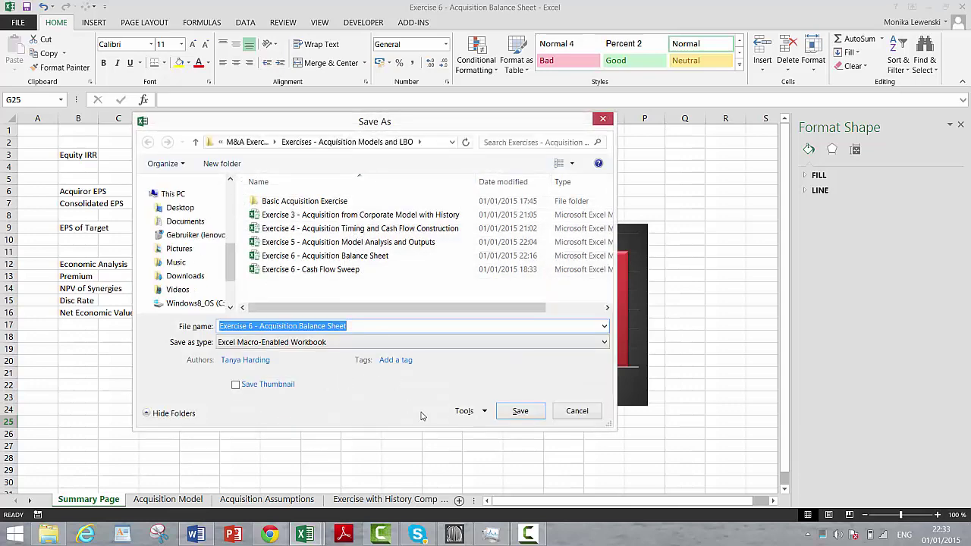
left_click(520, 416)
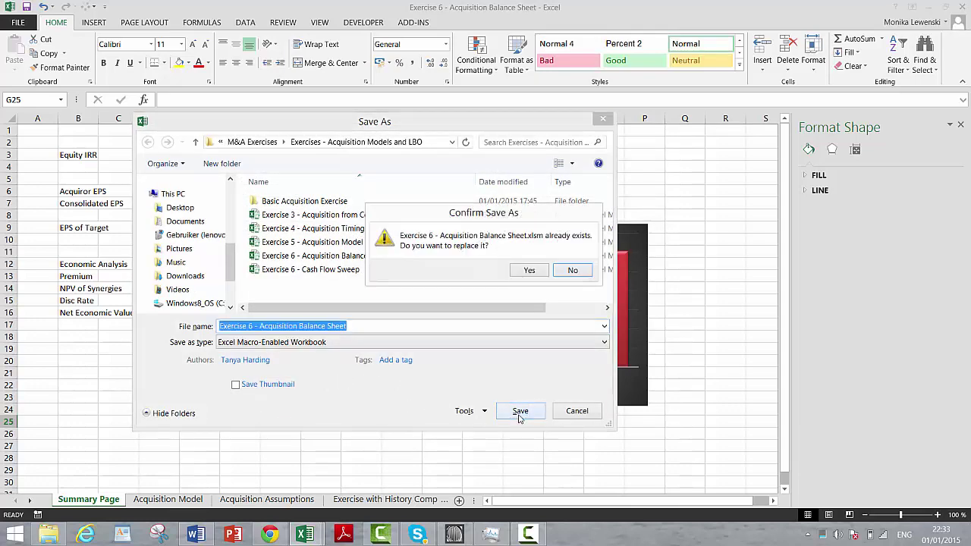
left_click(529, 270)
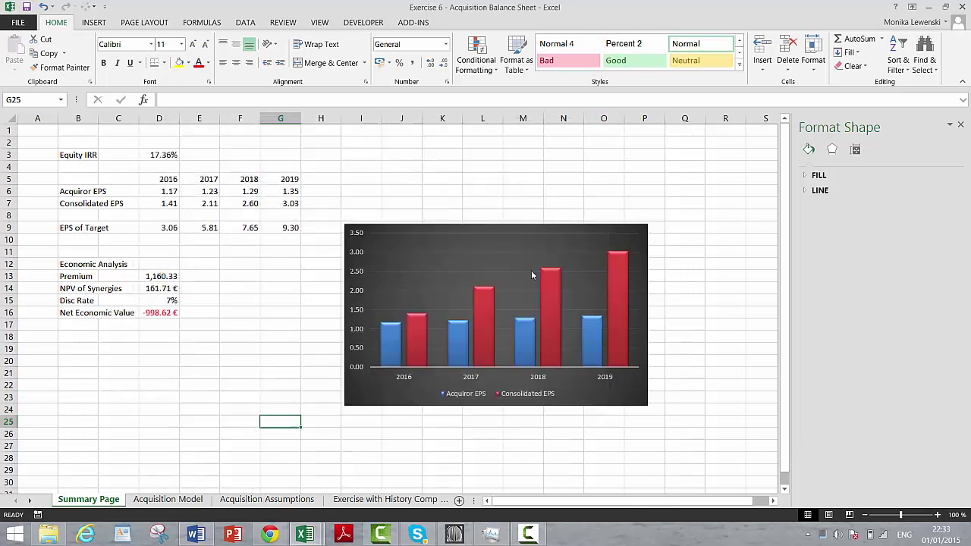
left_click(283, 335)
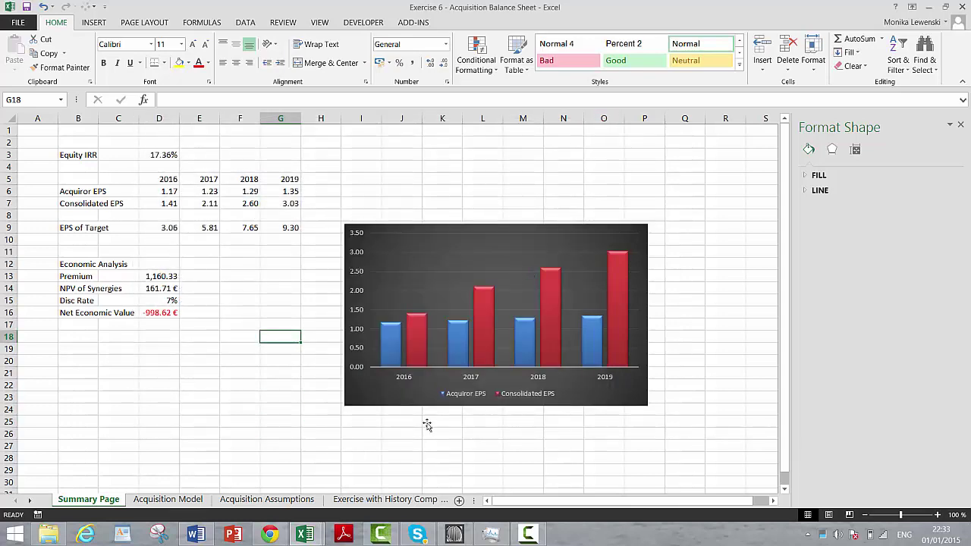
left_click(528, 536)
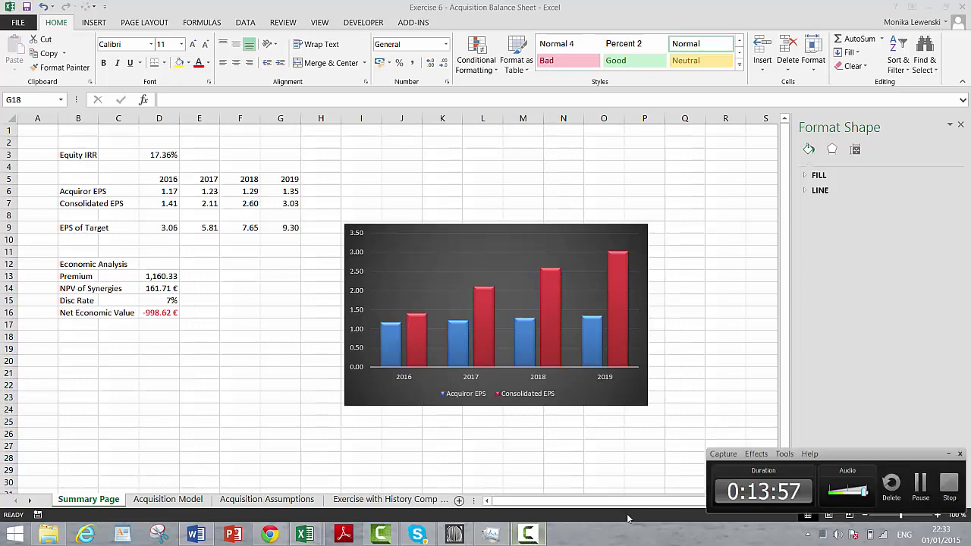